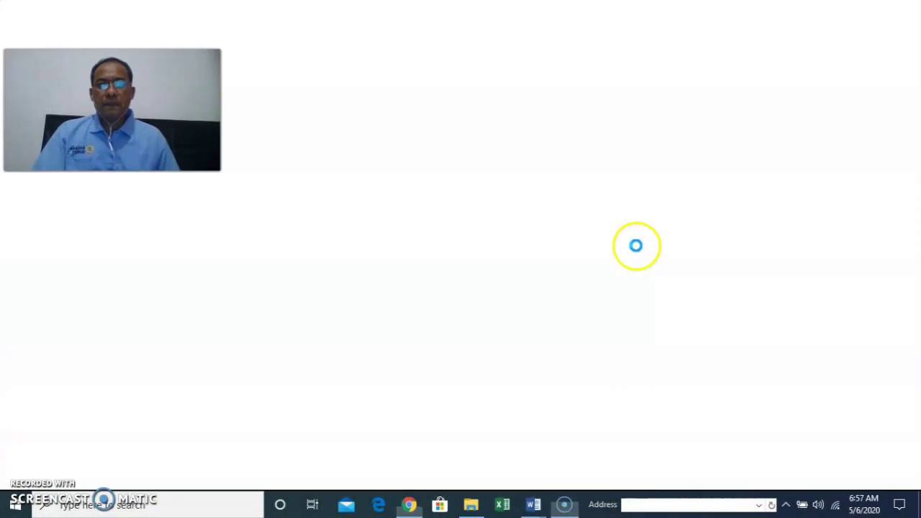
Search Google for 'google forms' and open the Google Forms sign-in result.
left_click(317, 35)
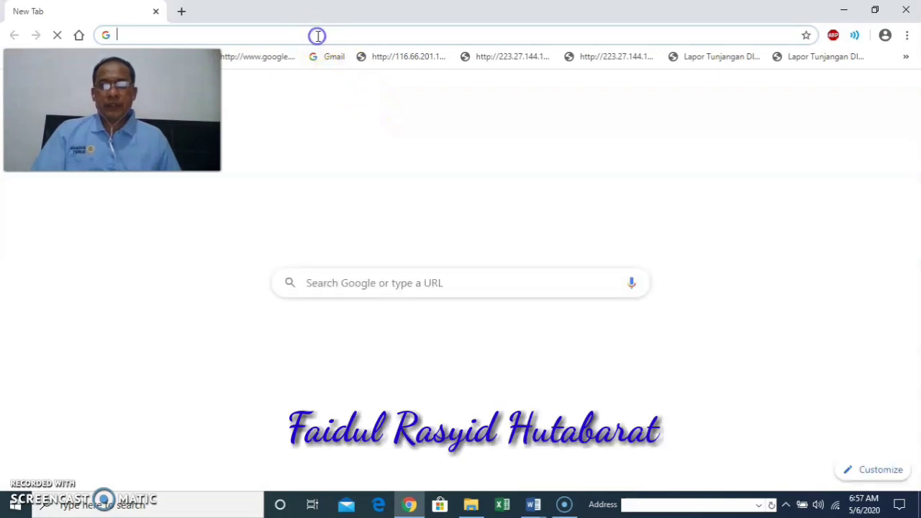
type("g")
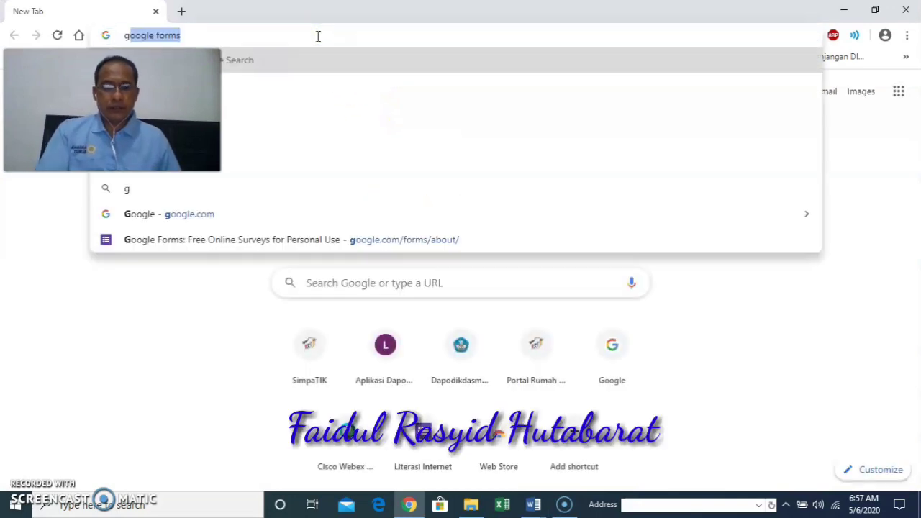
type("oogle forms")
key("Return")
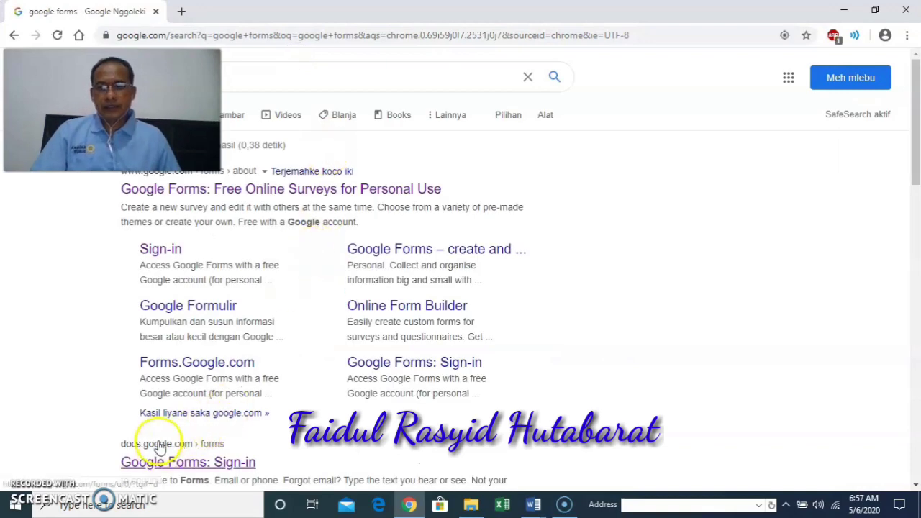
left_click(160, 448)
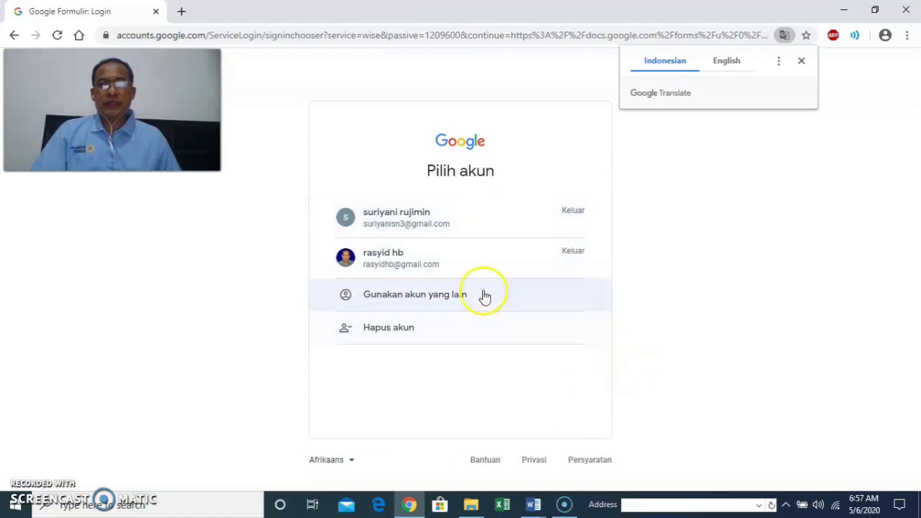
Switch to another account and fill in its e-mail from the suggestions.
left_click(414, 295)
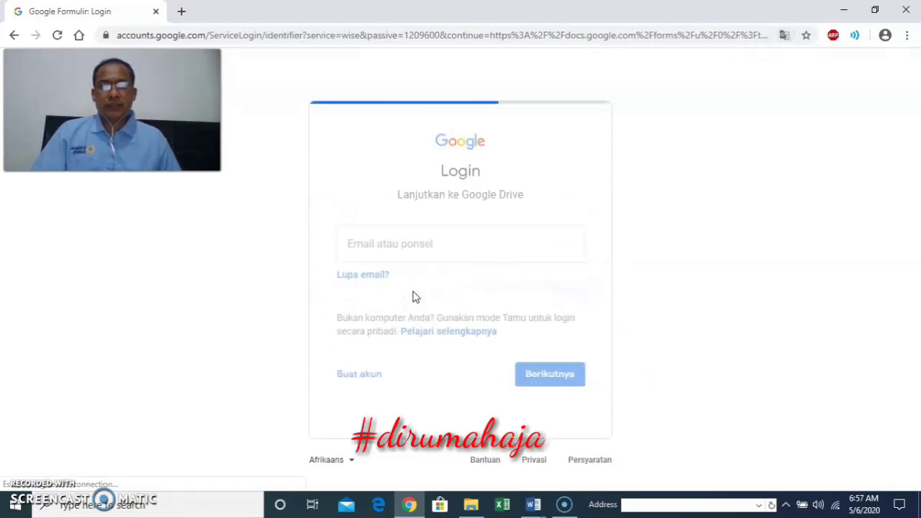
left_click(426, 247)
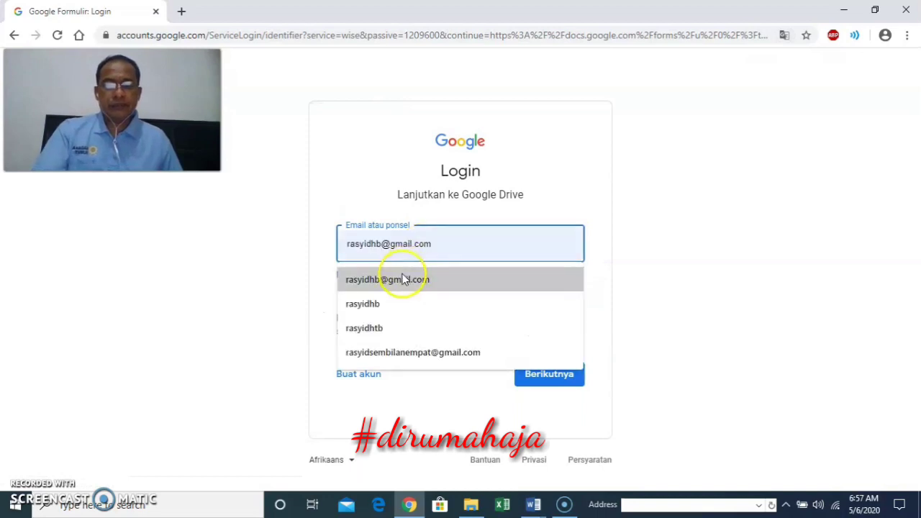
left_click(405, 276)
left_click(547, 374)
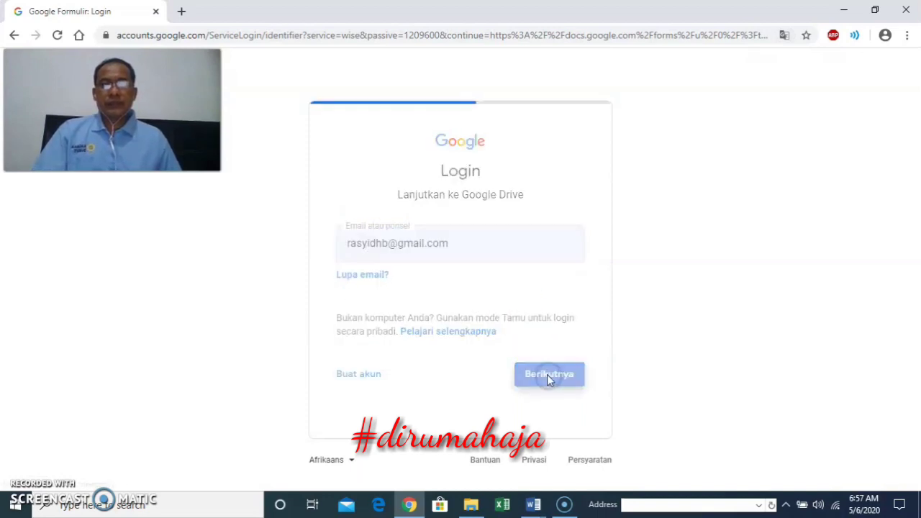
Enter the account password and finish signing in to Google Forms.
left_click(454, 251)
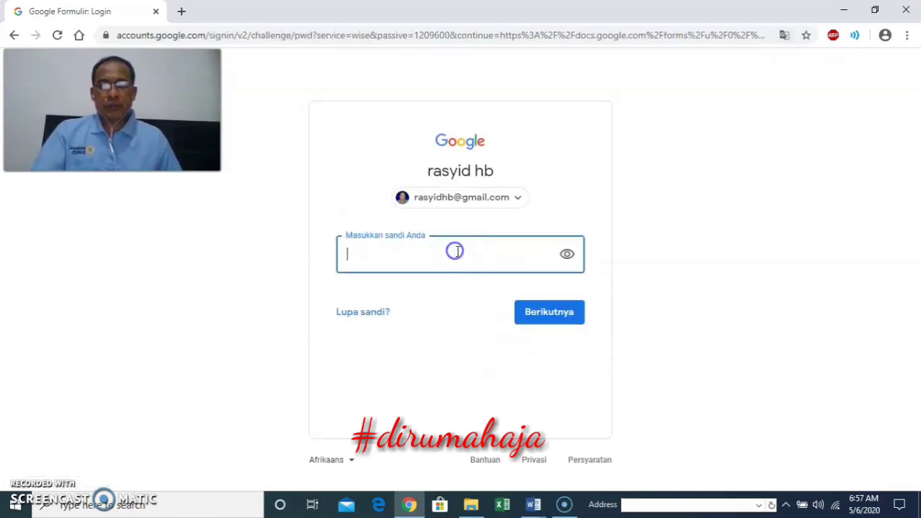
left_click(456, 251)
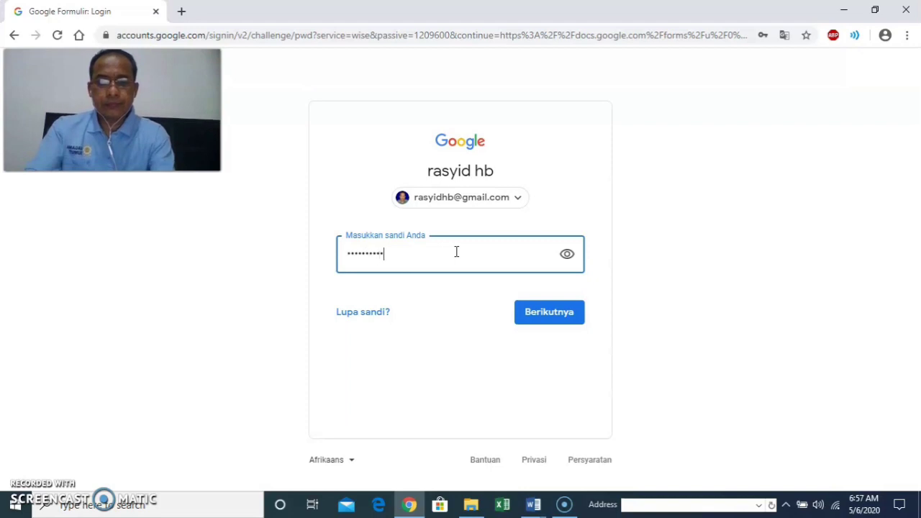
left_click(539, 314)
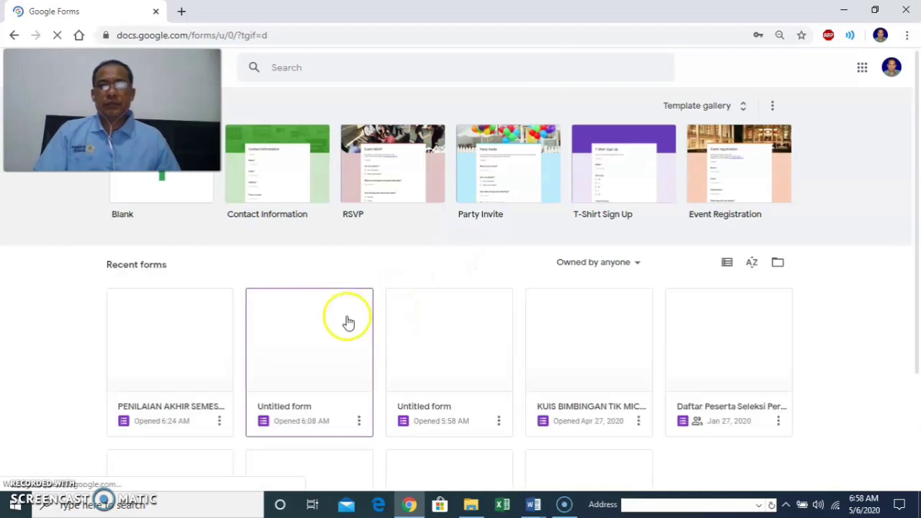
Create a new blank form and select its 'Untitled form' title for renaming.
left_click(184, 198)
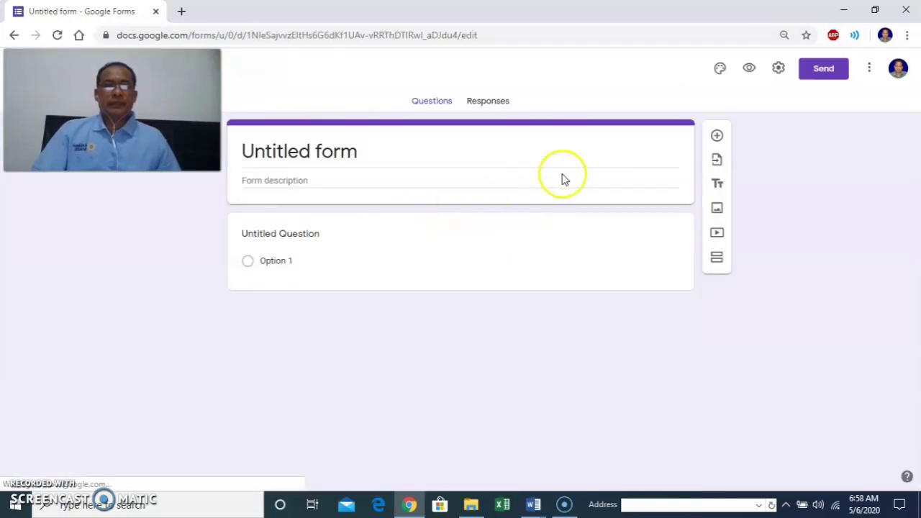
left_click(450, 280)
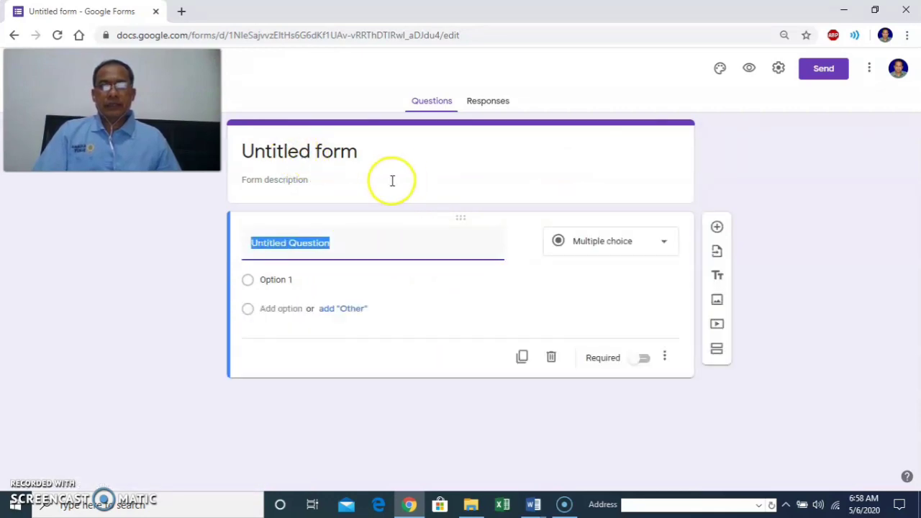
left_click(301, 151)
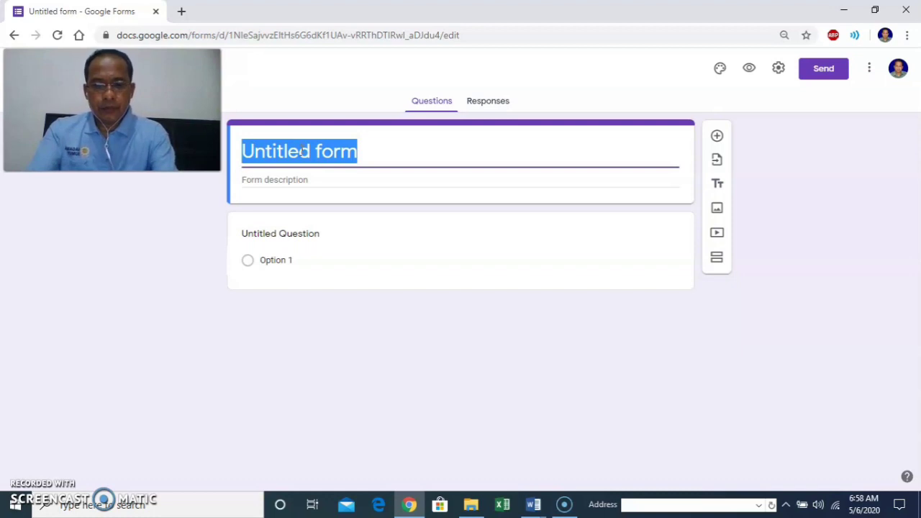
Title the form 'SOAL PENILAIAN AKHIR SEMESTER BAHASA INGGRIS'.
type("S")
key("BackSpace")
type("SO")
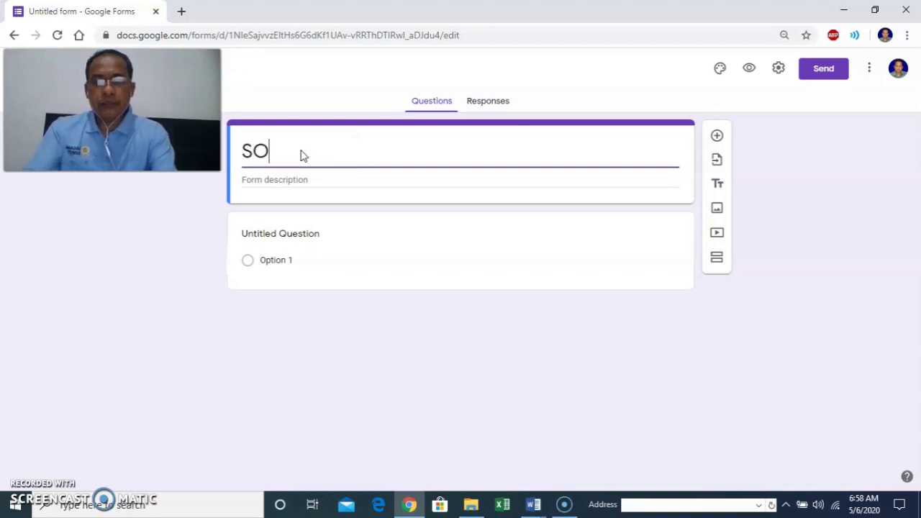
type("AL PENILA")
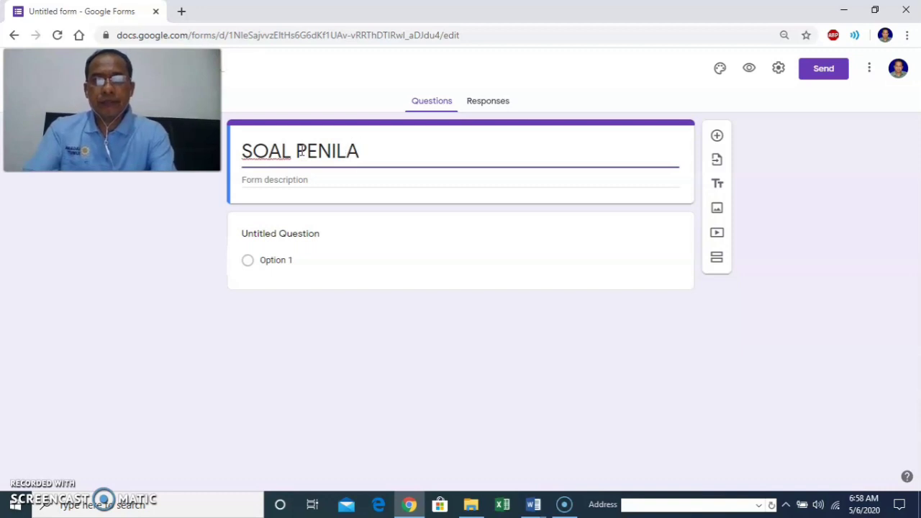
type("I")
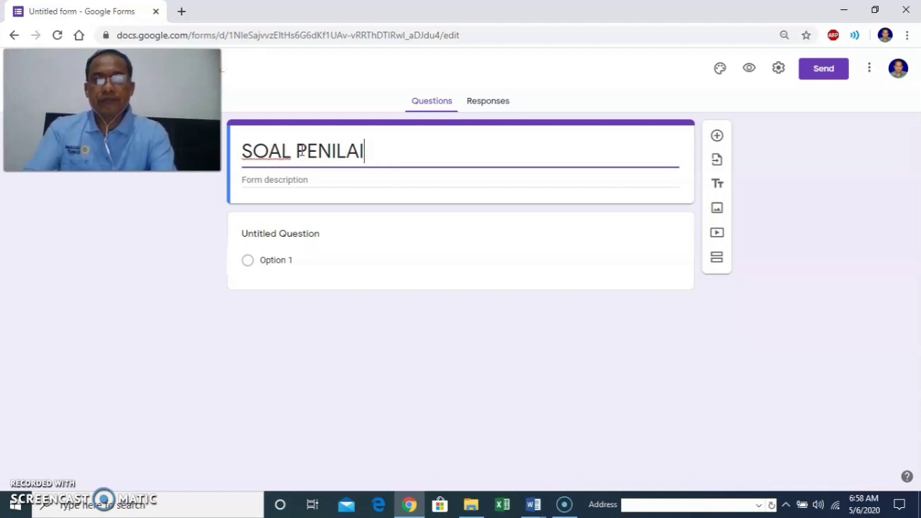
type("AN")
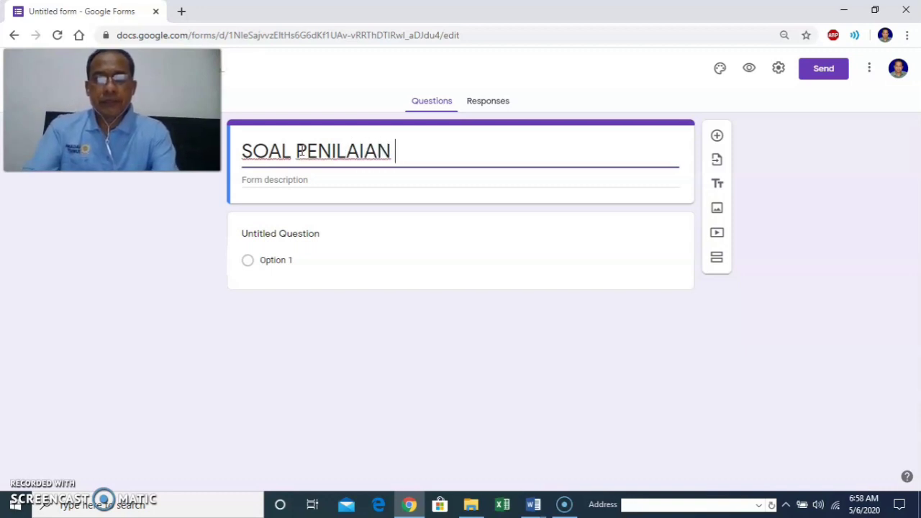
type(" AKHIR S")
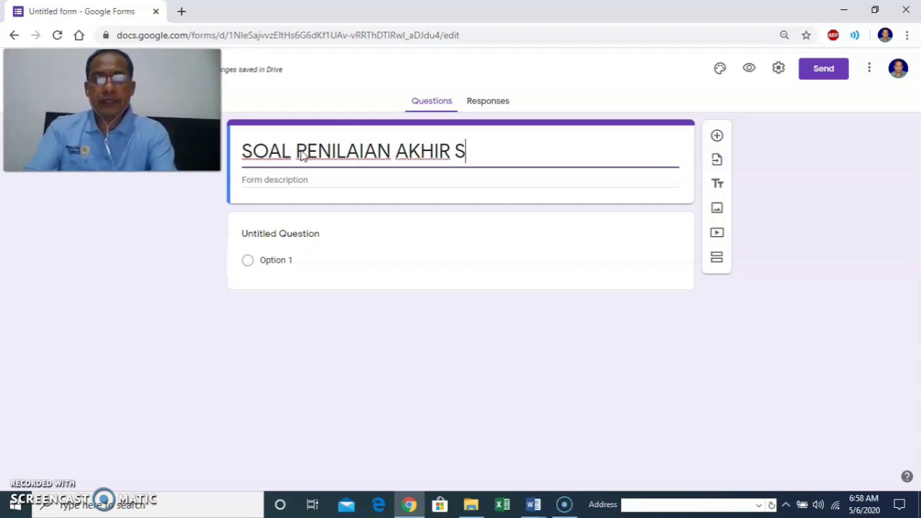
type("EMESTER MAT")
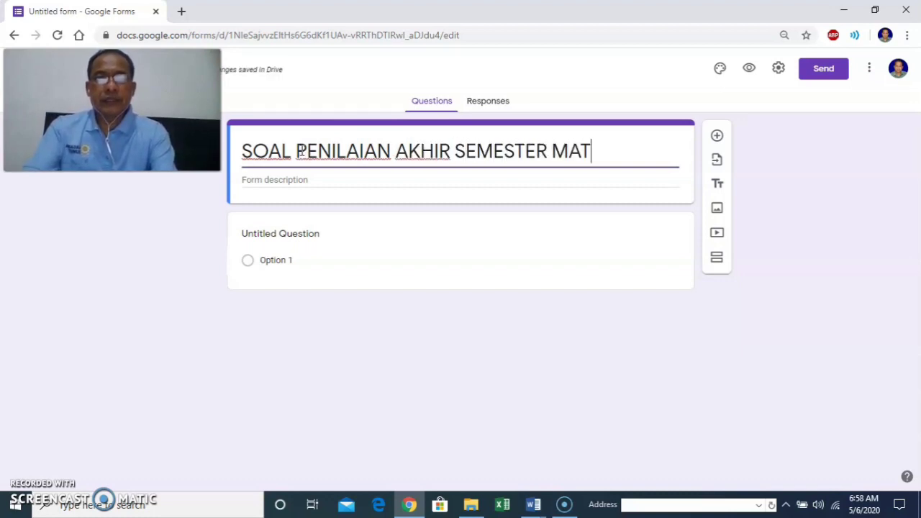
type("AHASA INGG")
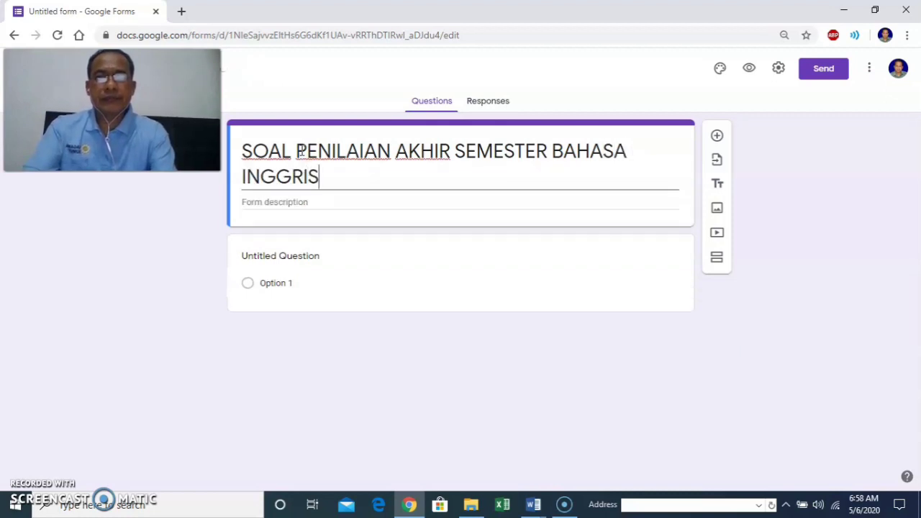
type("RIS")
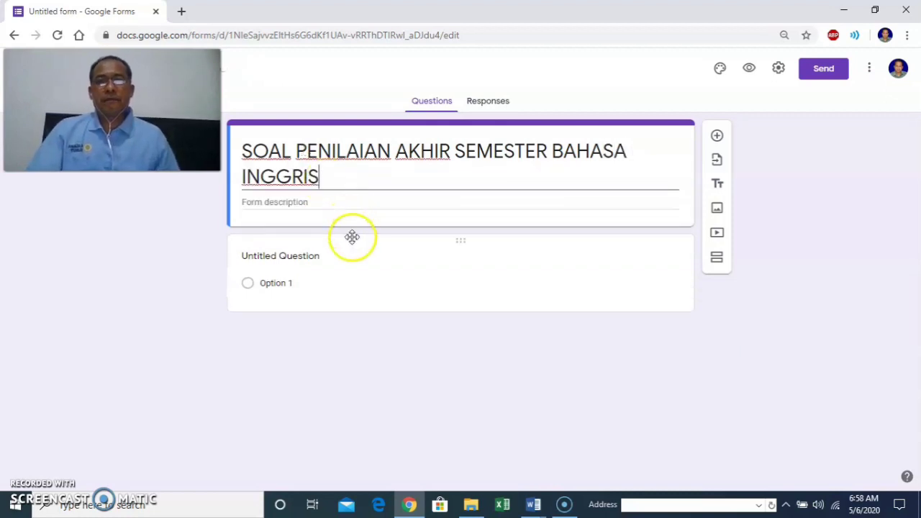
left_click(352, 247)
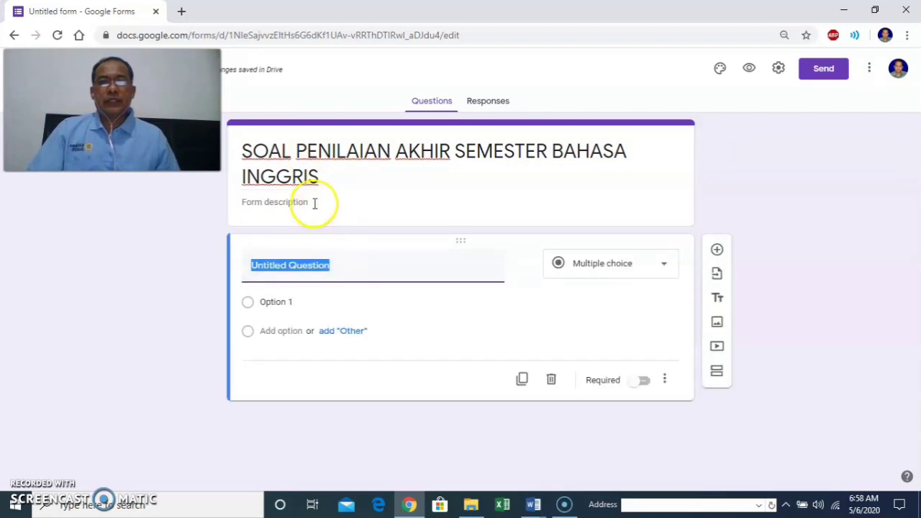
Describe the form: 40 multiple-choice and 5 essay questions, answer all, 90 minutes.
left_click(315, 203)
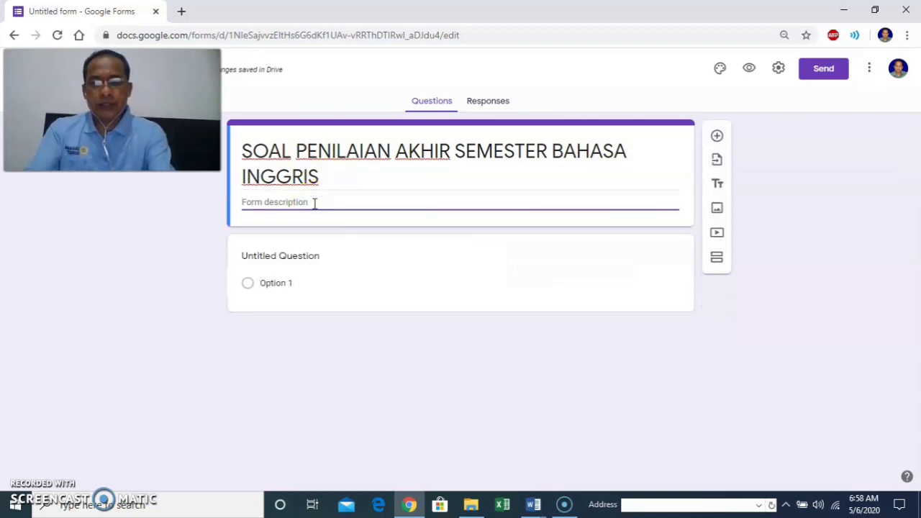
type("SOLA")
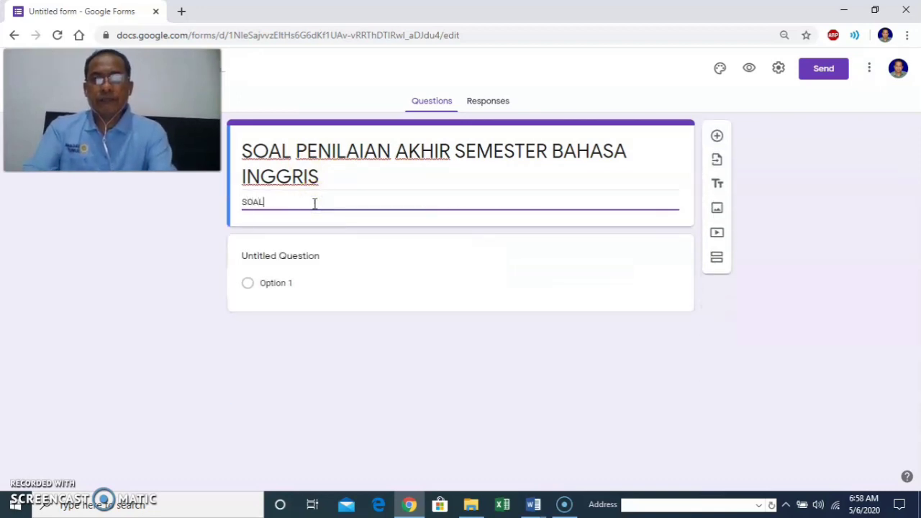
type(" INI TERDIRI DARI")
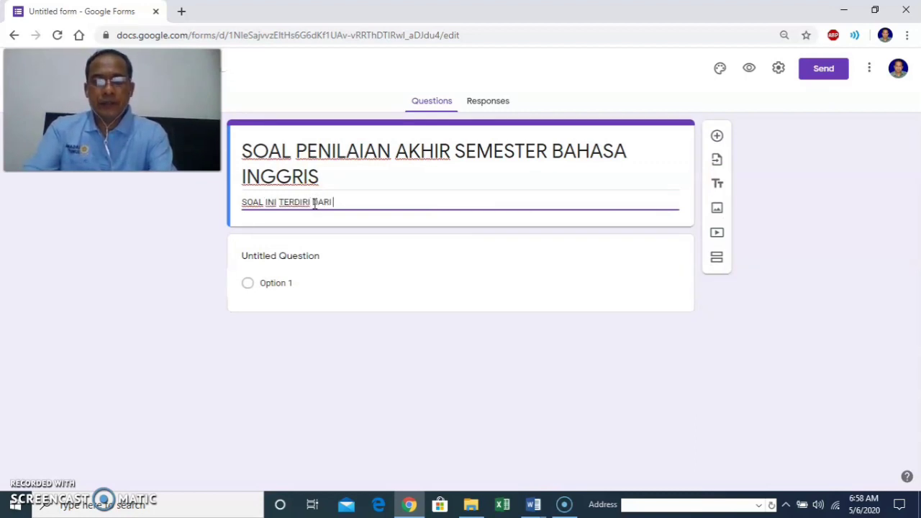
type(" 40 ")
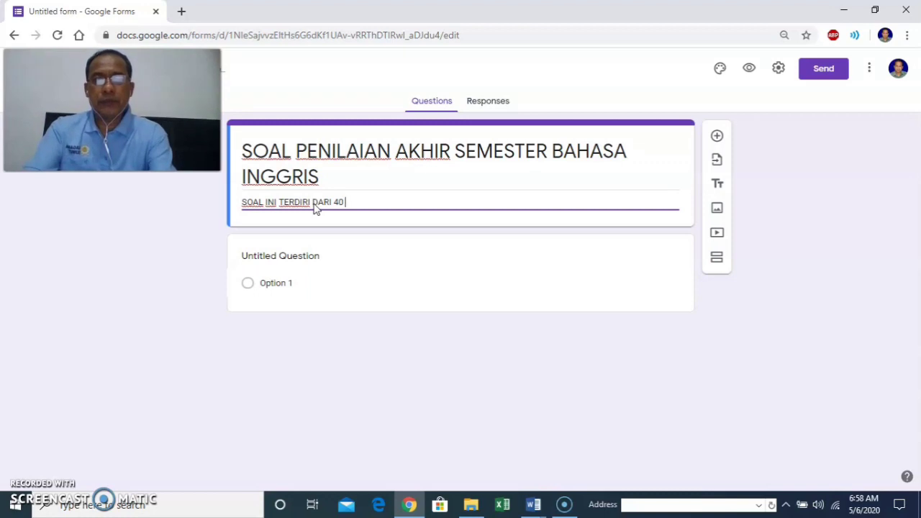
type("PILIHAN GANDA DAN 5 ESSAY. SILAHKAN")
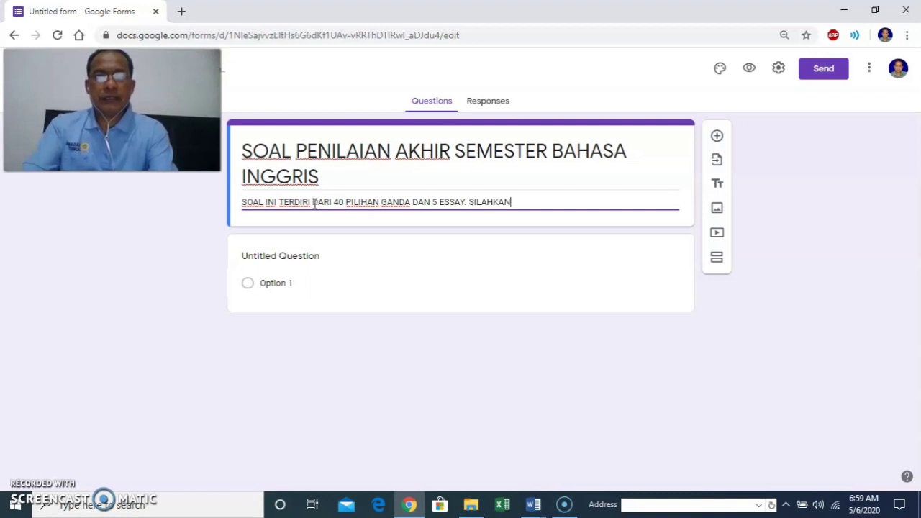
type("RJAKAN SEMUA SOAL. WAKTU 90")
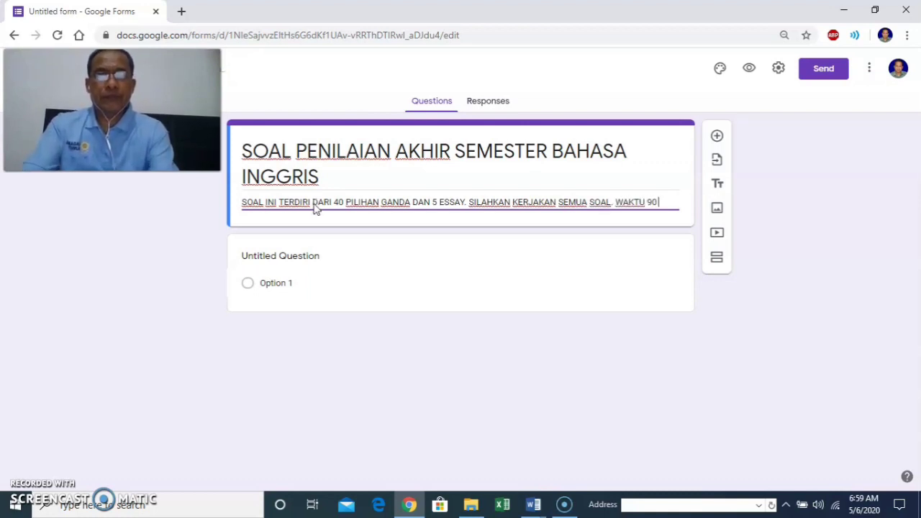
type("IT")
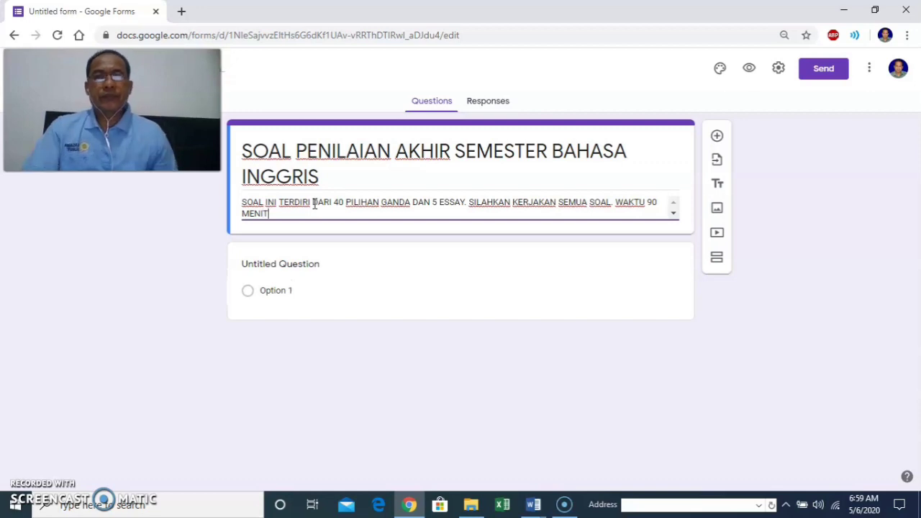
triple_click(368, 151)
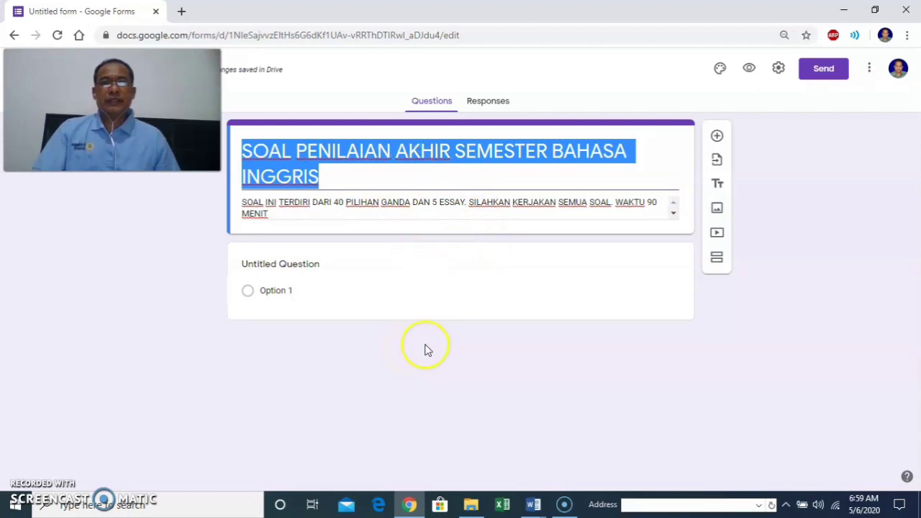
Make the first question a required short answer titled 'TULIS NAMA LENGKAP'.
left_click(452, 295)
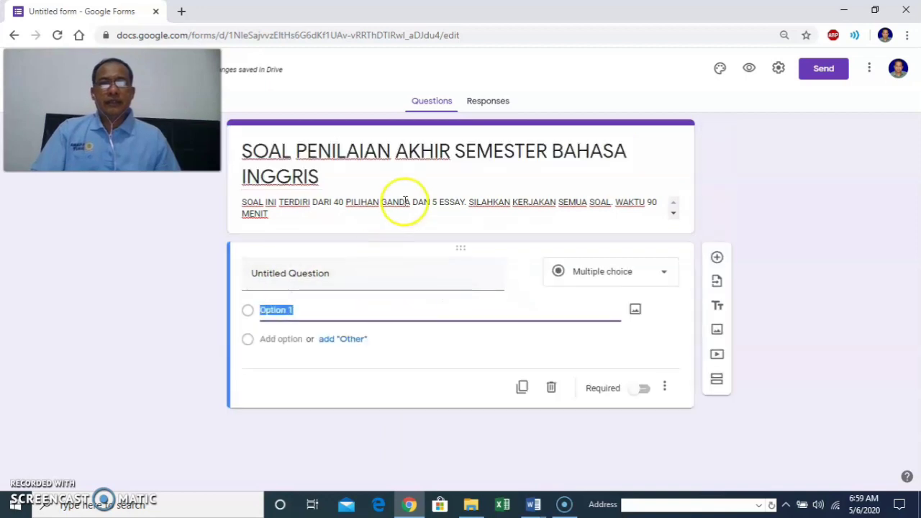
left_click(304, 273)
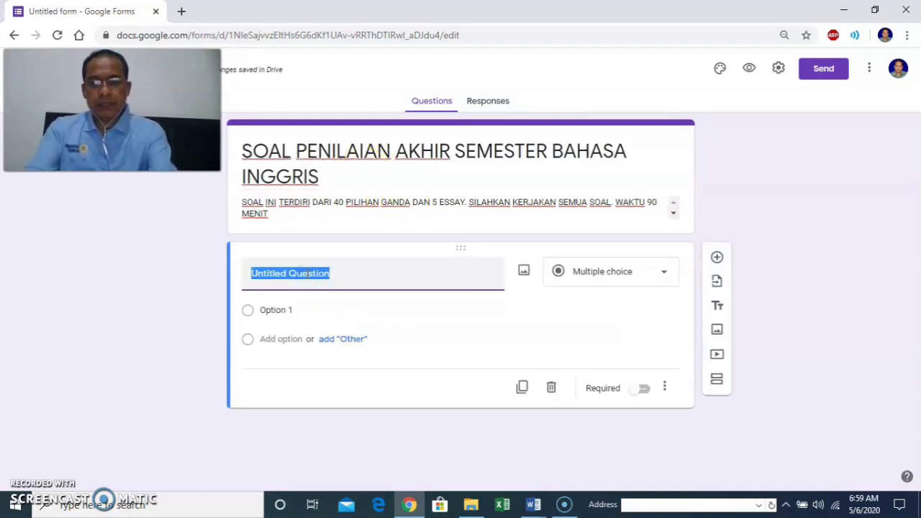
type("TULI")
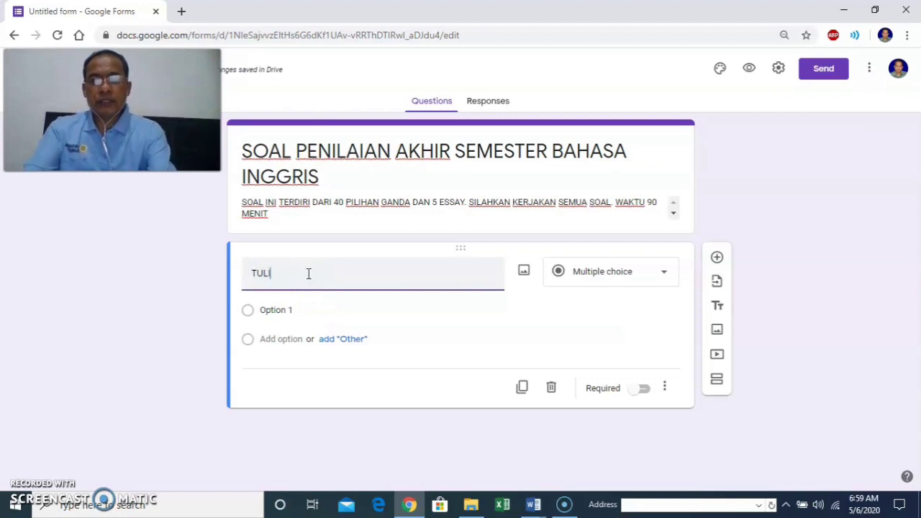
type("S N")
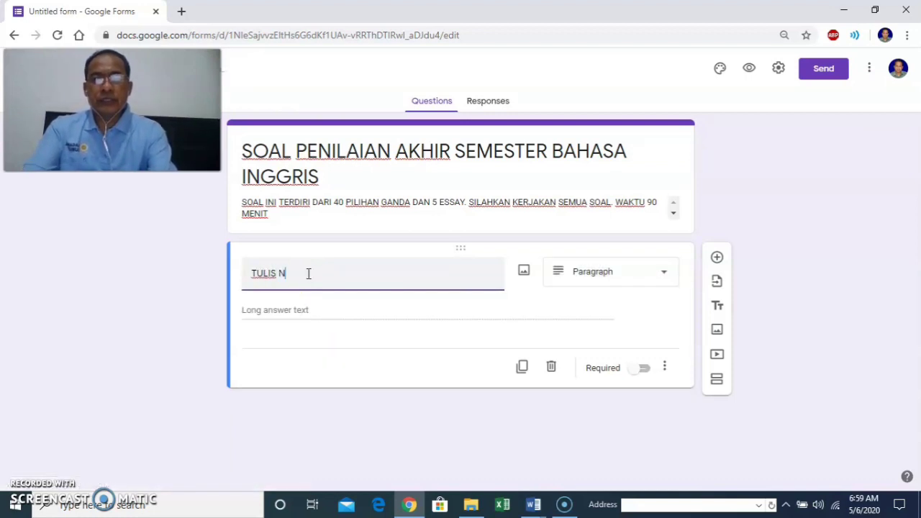
type("AMA LENGK")
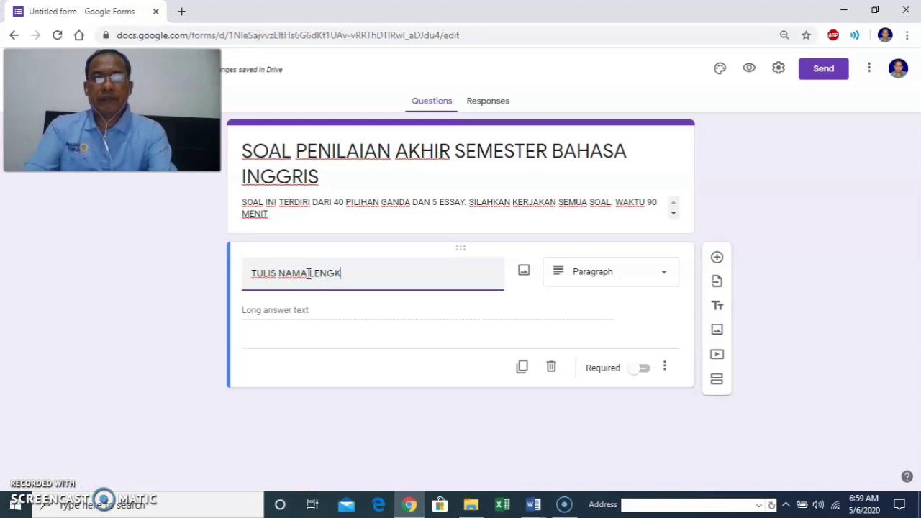
type("AP")
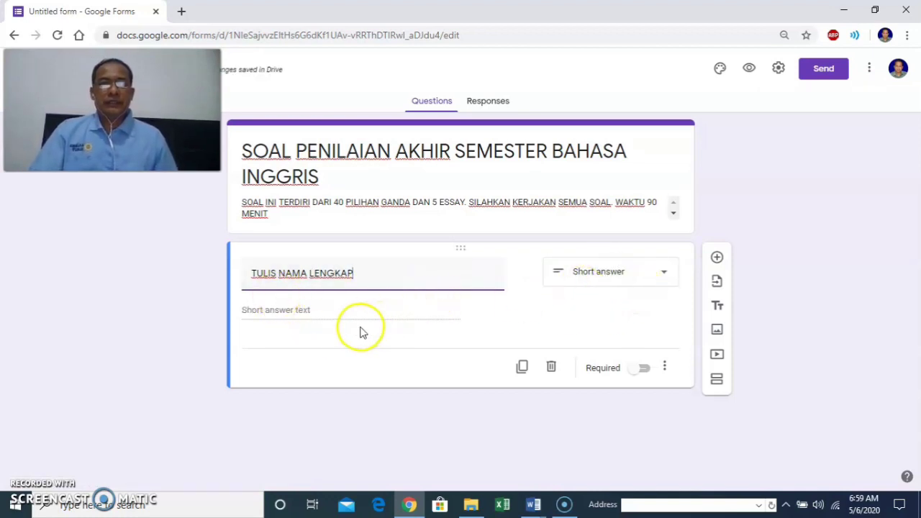
left_click(645, 368)
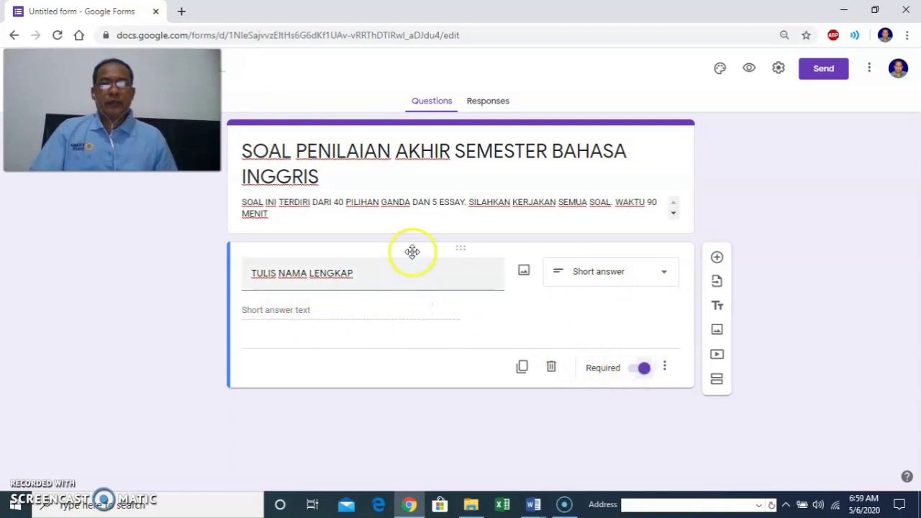
left_click(716, 266)
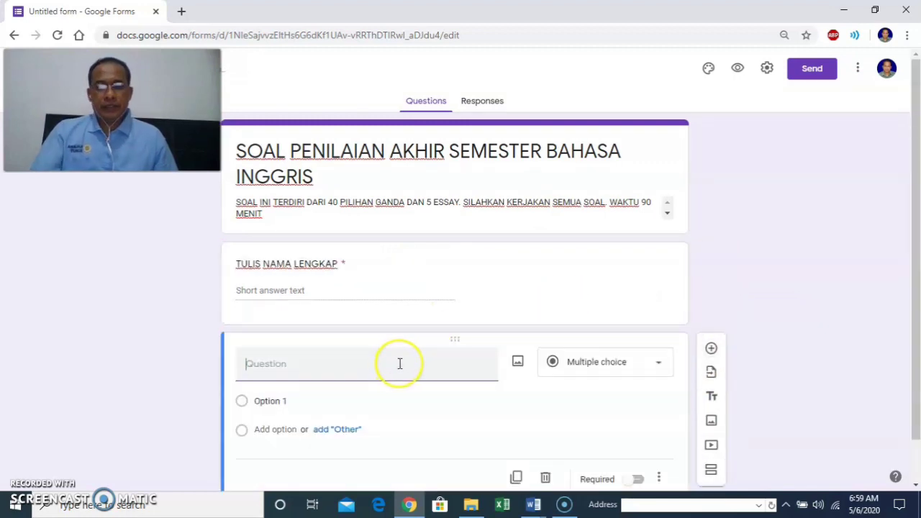
Title the second question 'TULIS NOMOR URUT ABSEN', drop its number validation, and make it required.
type("TULIS NOM")
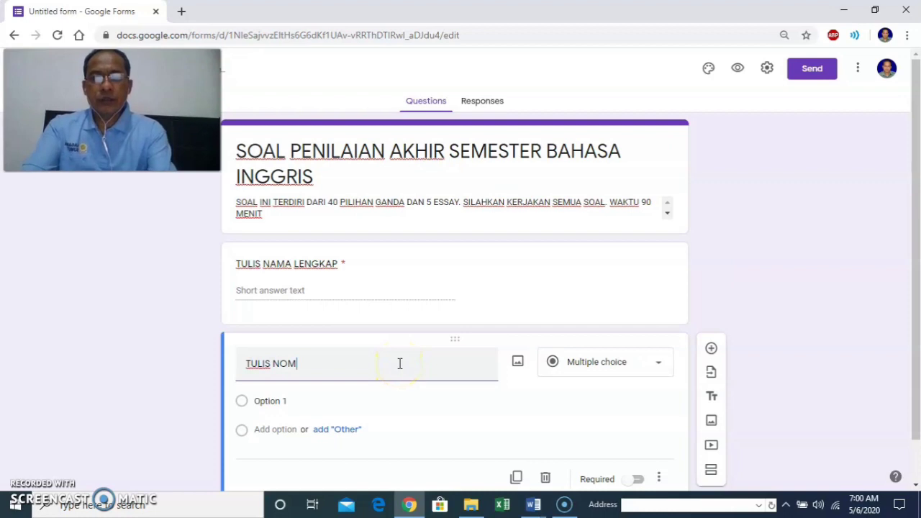
type("OR URU")
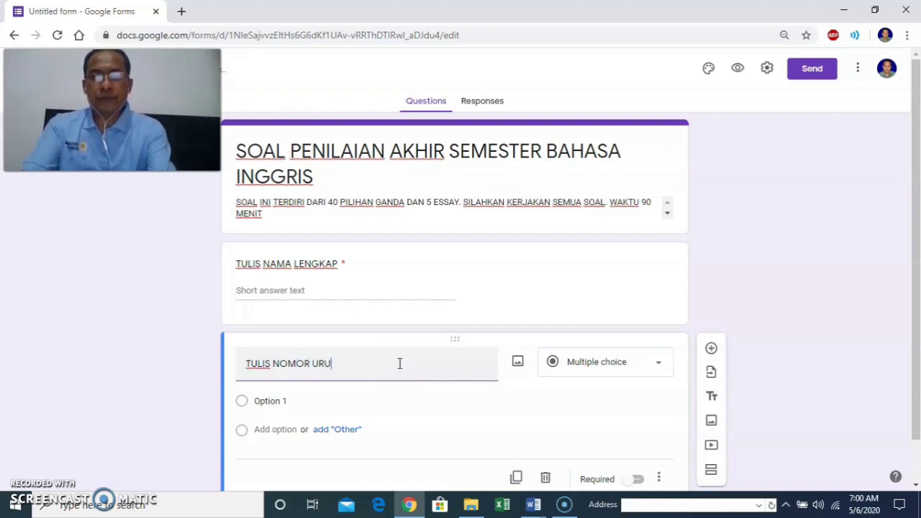
type("T ABSEN")
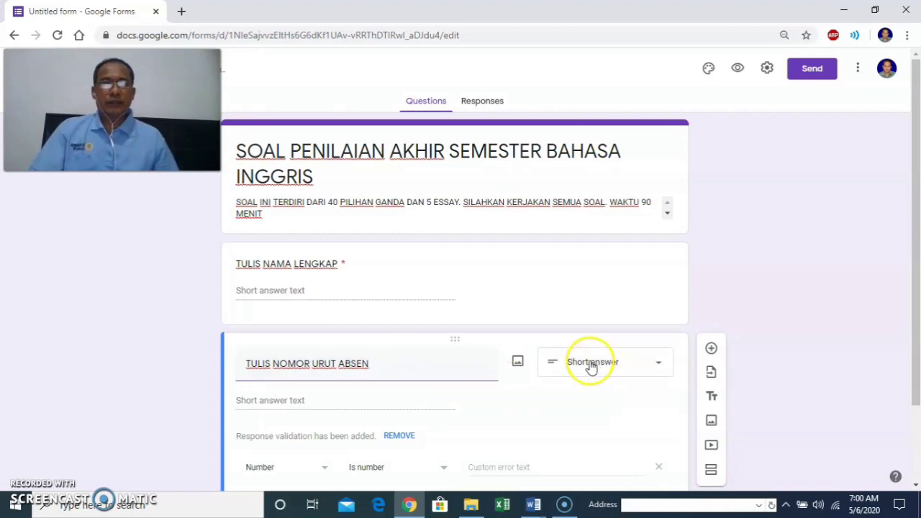
scroll(500, 404, "down", 2)
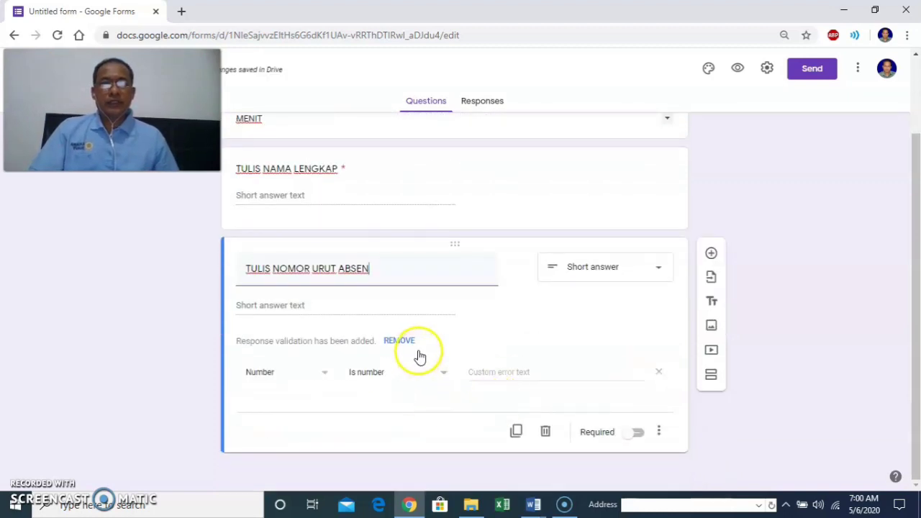
left_click(398, 341)
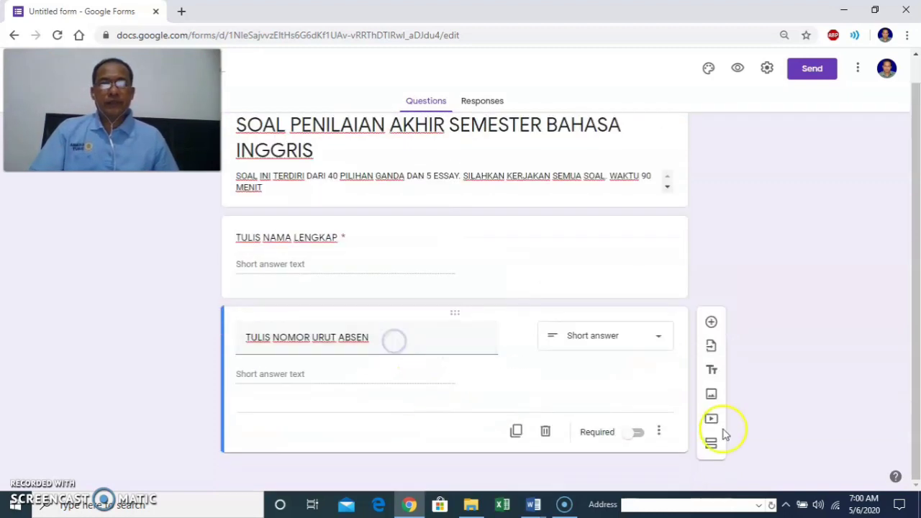
left_click(638, 433)
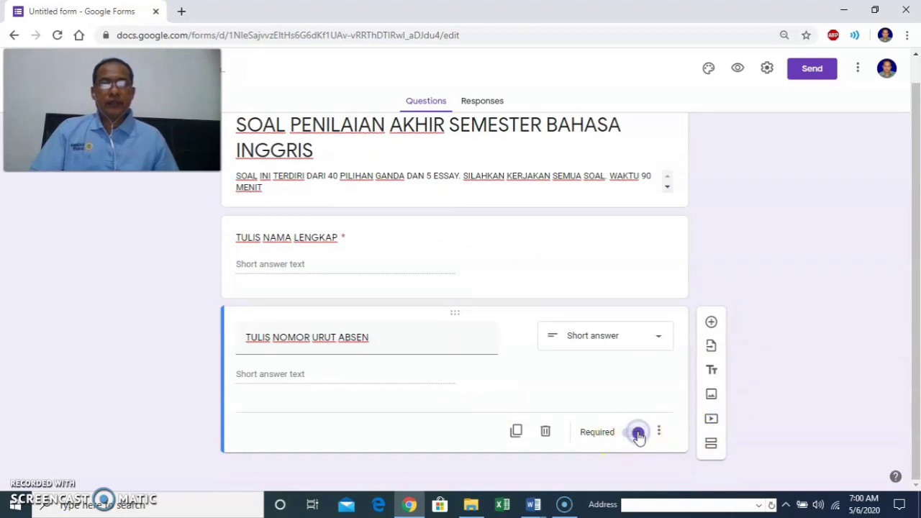
Add a 'PILIH KELAS' dropdown question with options VII-1, VII-2 and VII-3.
left_click(711, 322)
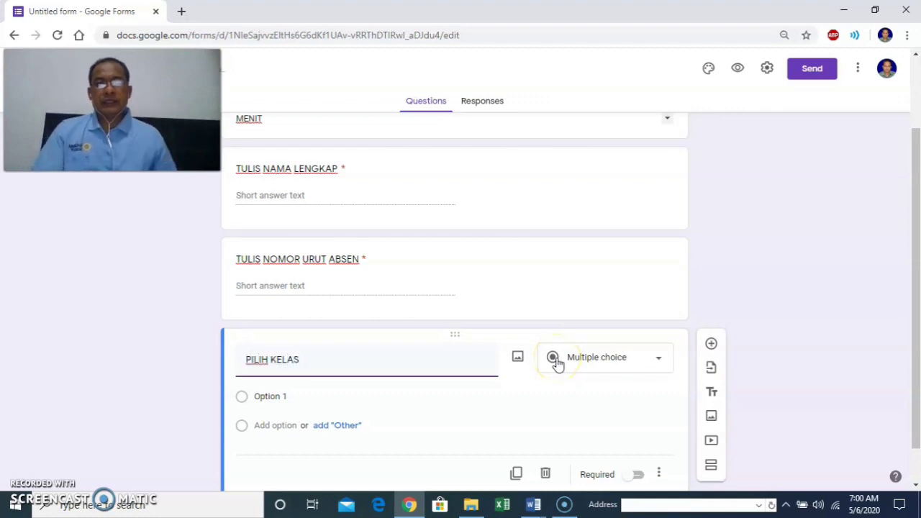
left_click(556, 361)
left_click(541, 359)
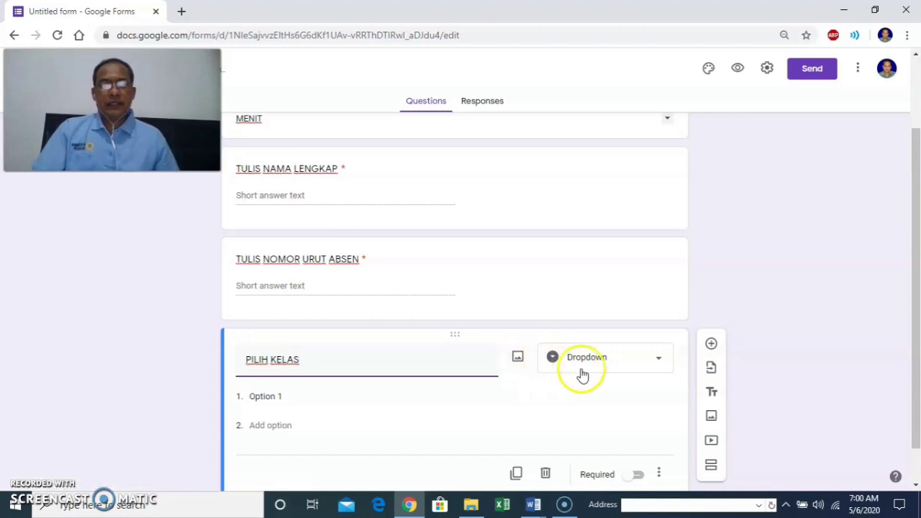
left_click(306, 398)
type("VII")
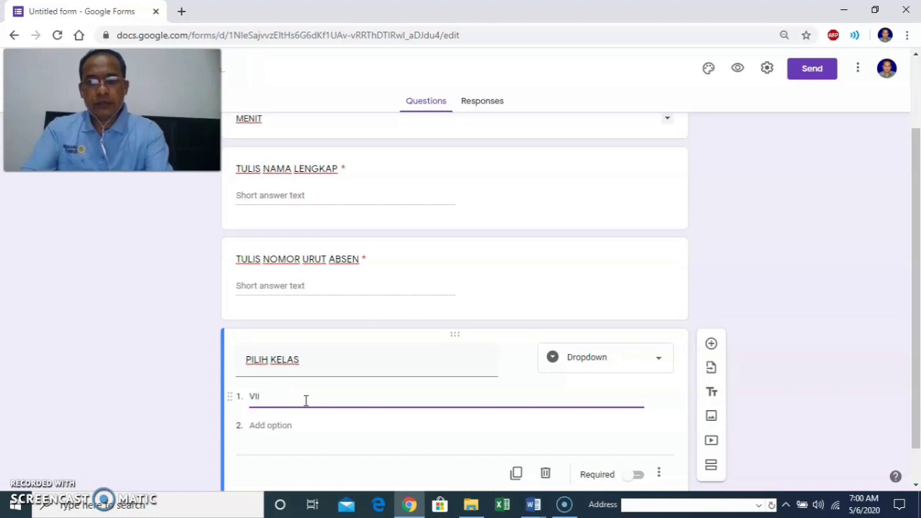
type("-1")
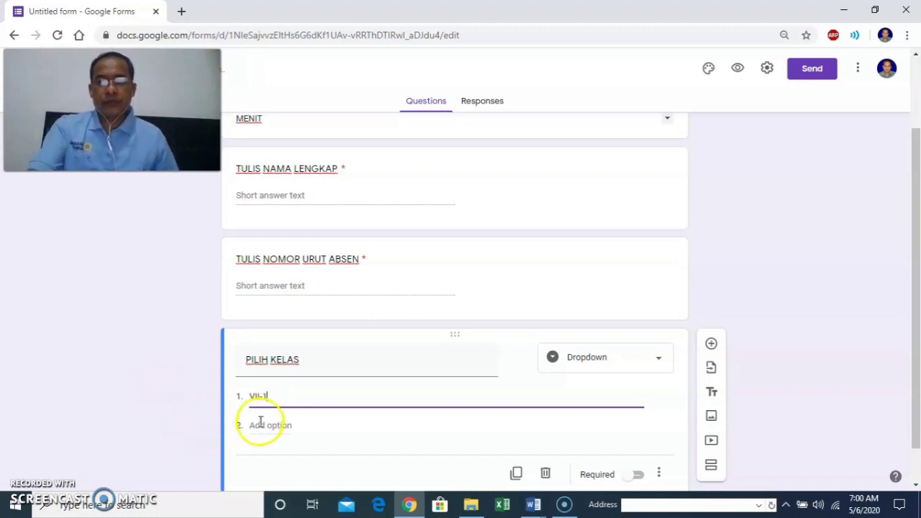
left_click(259, 426)
type("VII")
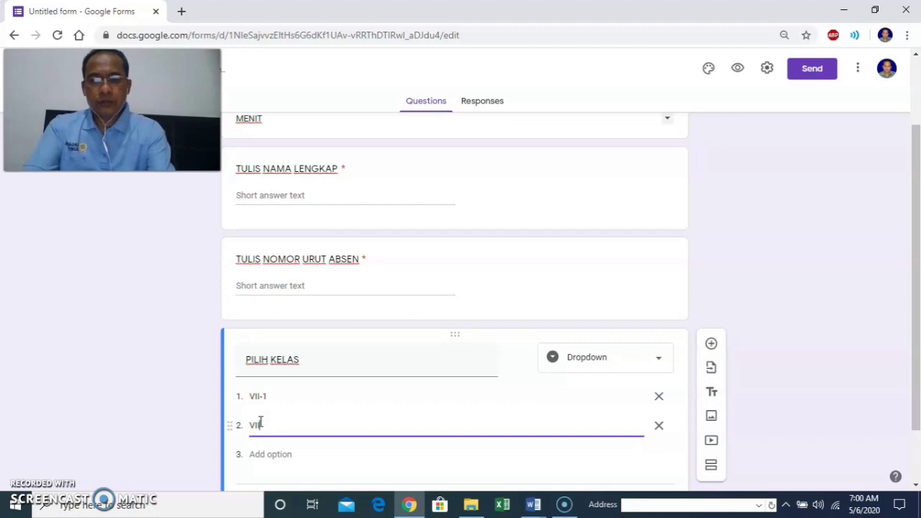
type("-2")
left_click(259, 454)
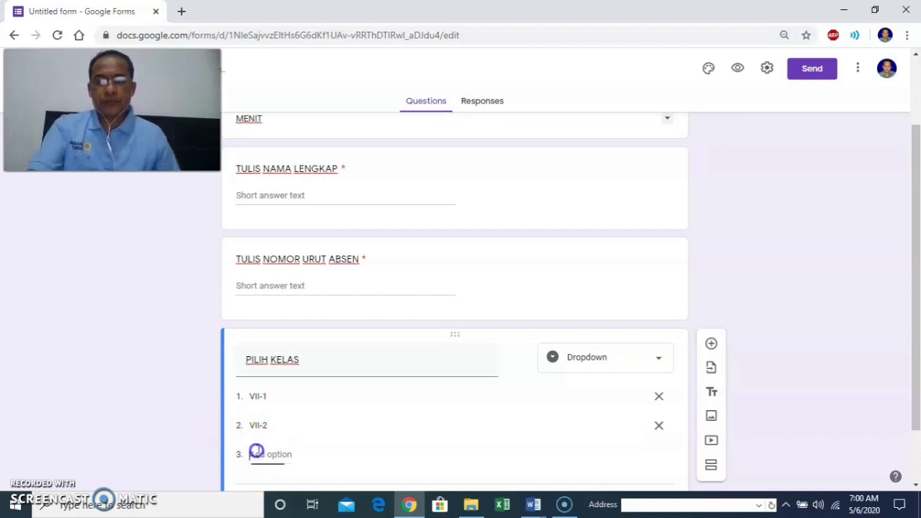
type("VII")
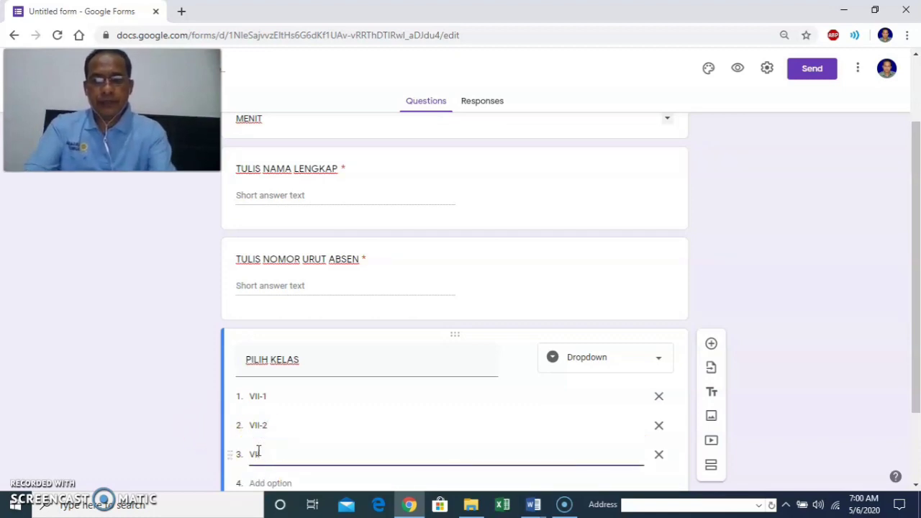
type("-3")
Add the remaining class options VII-4, VII-5 and VII-6.
scroll(226, 438, "down", 2)
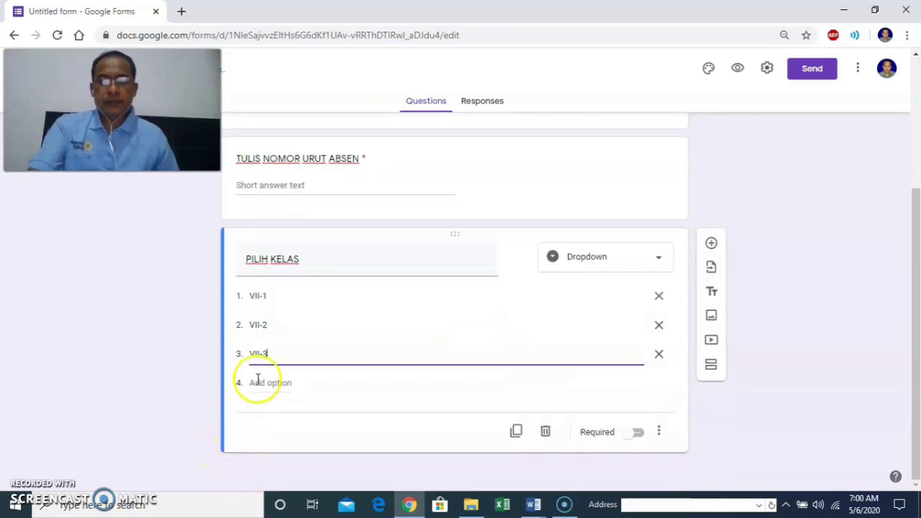
left_click(267, 382)
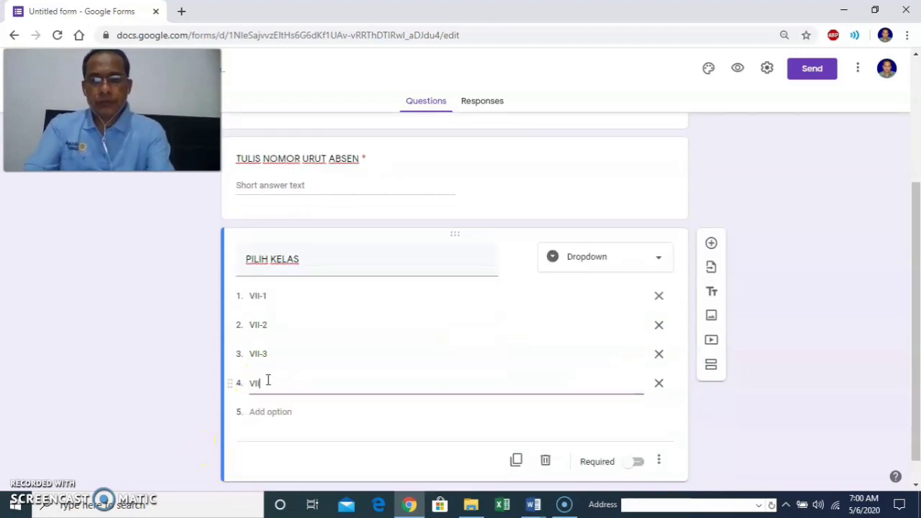
type("4")
left_click(269, 408)
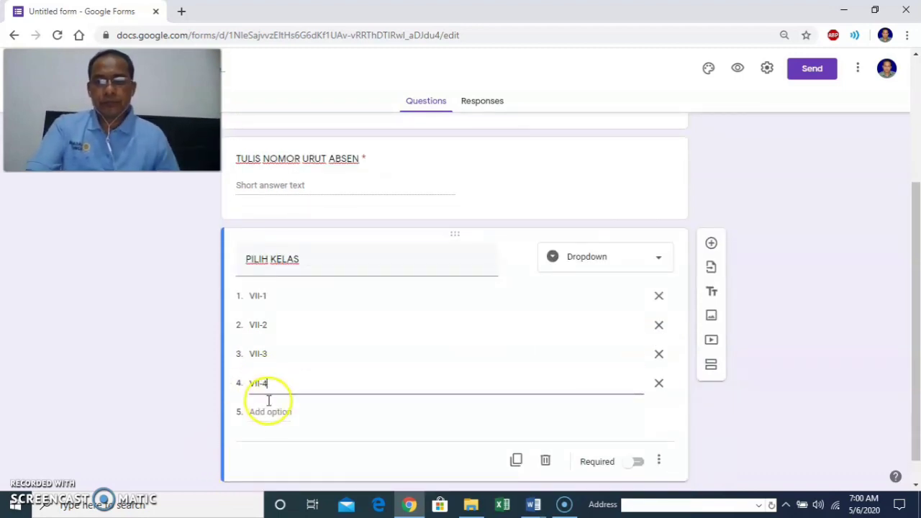
type("VII-5")
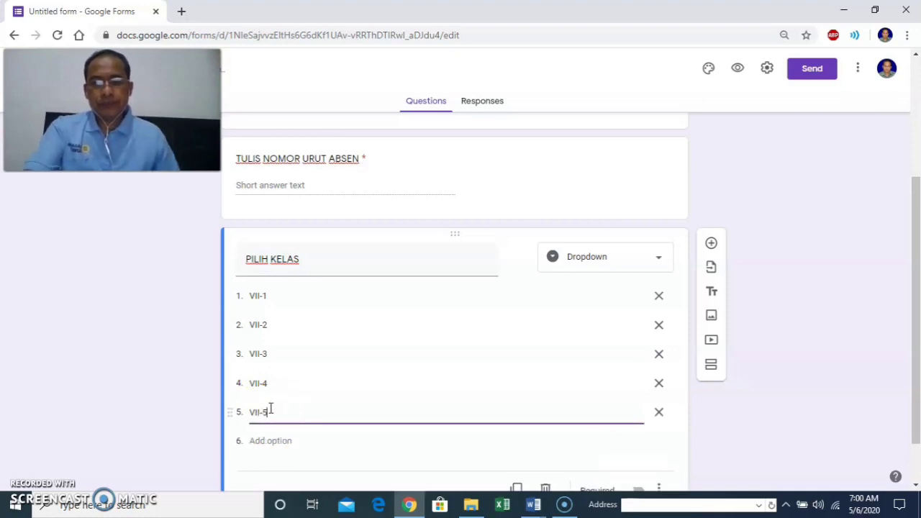
left_click(252, 439)
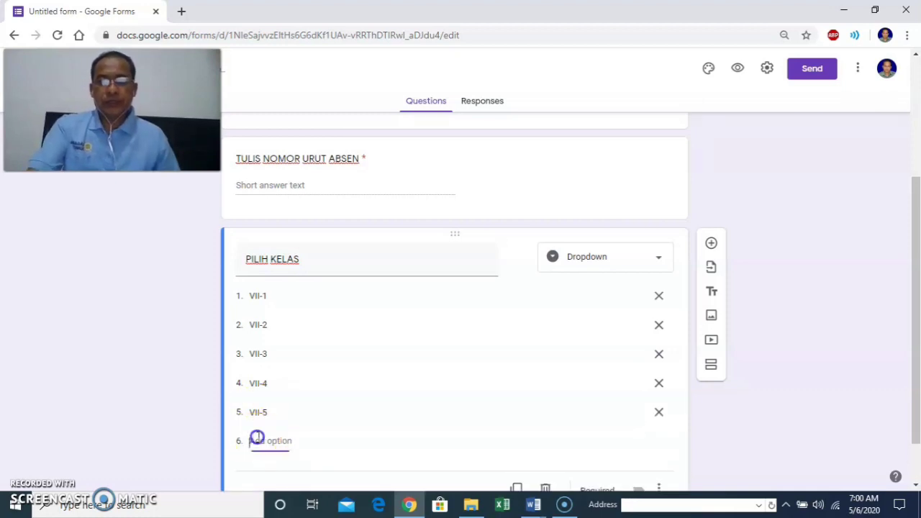
type("V")
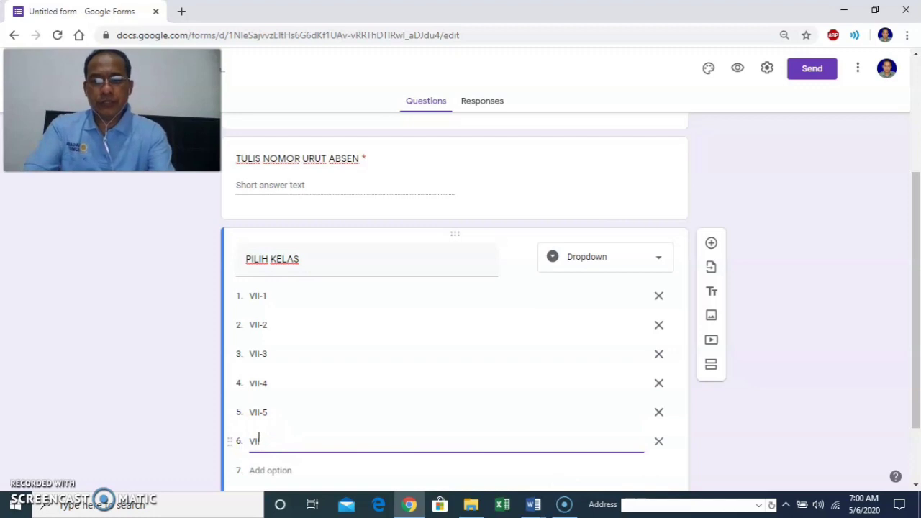
type("II-6")
scroll(344, 397, "down", 1)
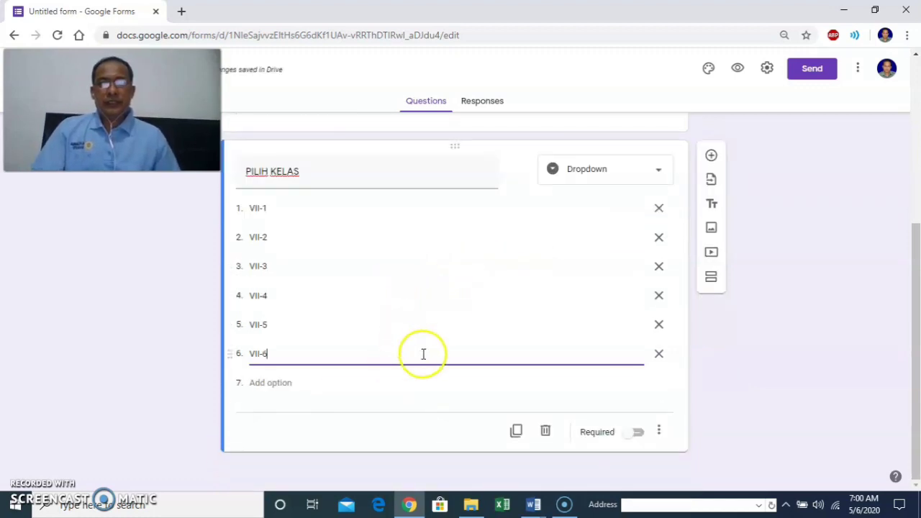
left_click(712, 158)
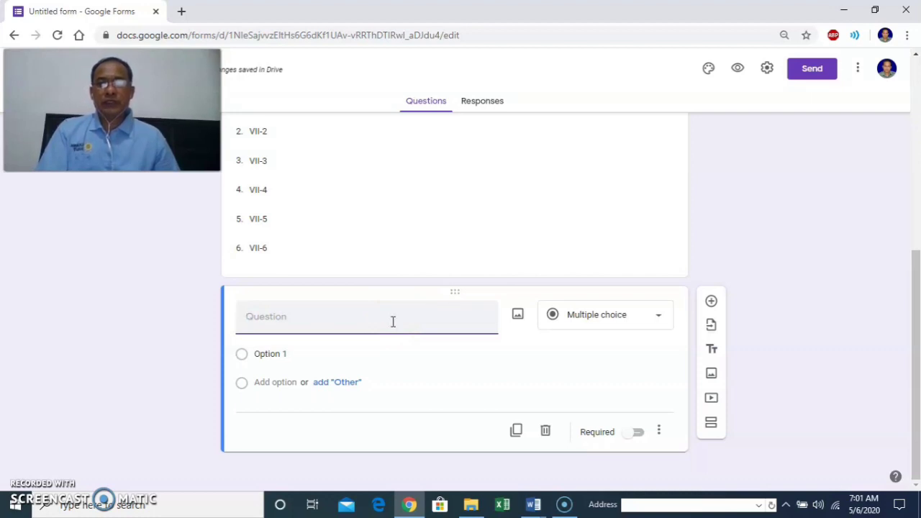
Require the TOKEN answer to contain the exam token, erroring 'TOKEN SALAH, SILAHKAN ULANGI'.
left_click(352, 321)
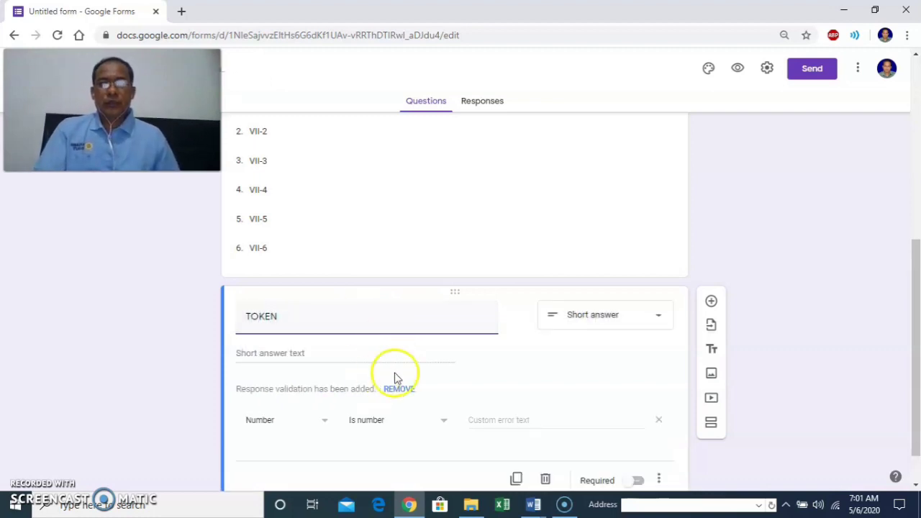
left_click(319, 426)
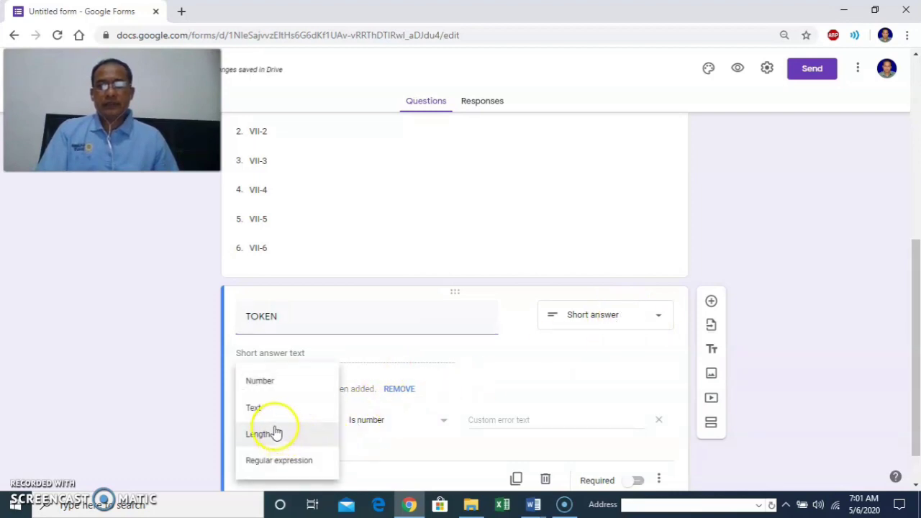
left_click(268, 409)
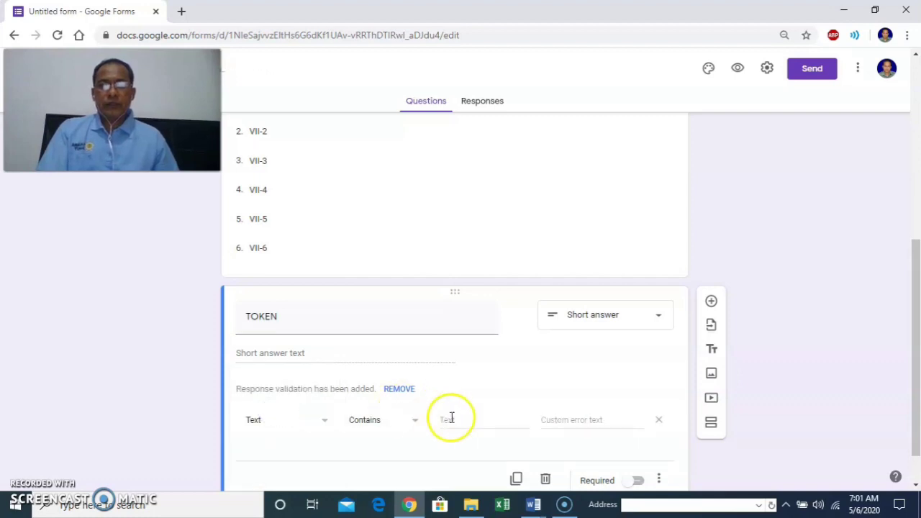
left_click(495, 421)
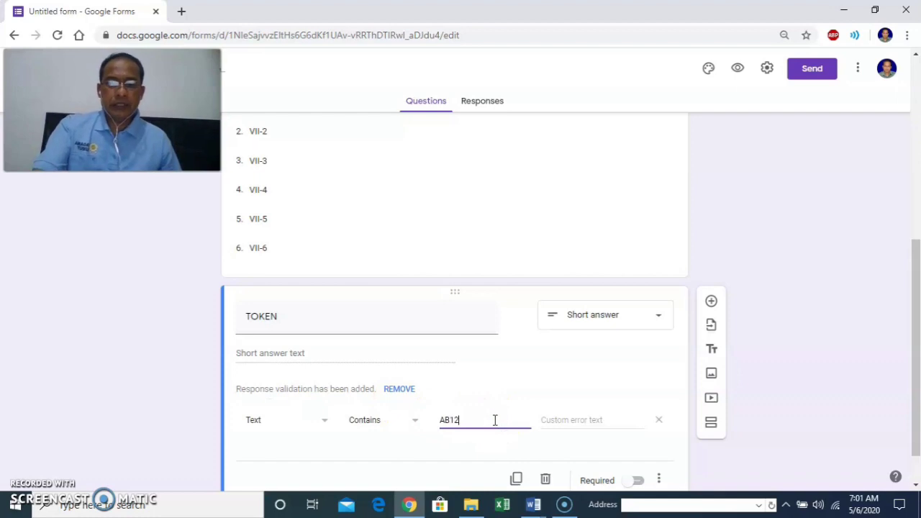
left_click(581, 420)
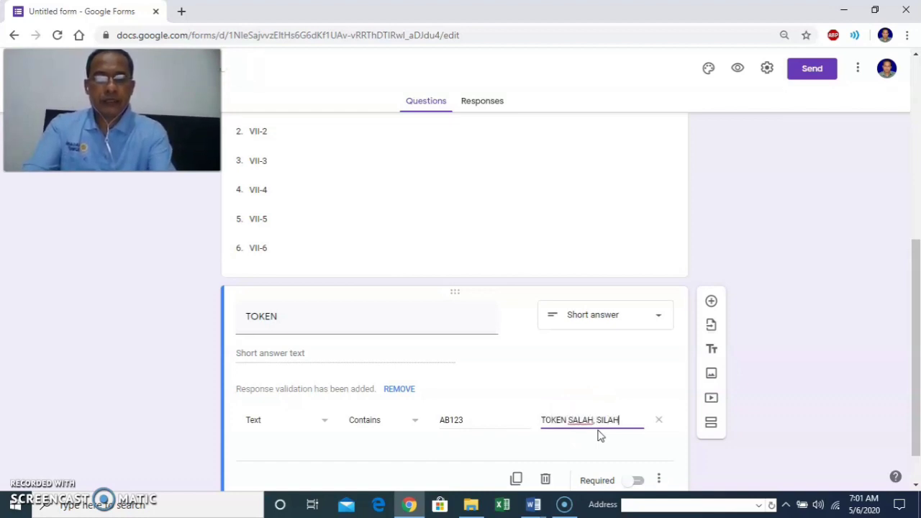
type("LAN")
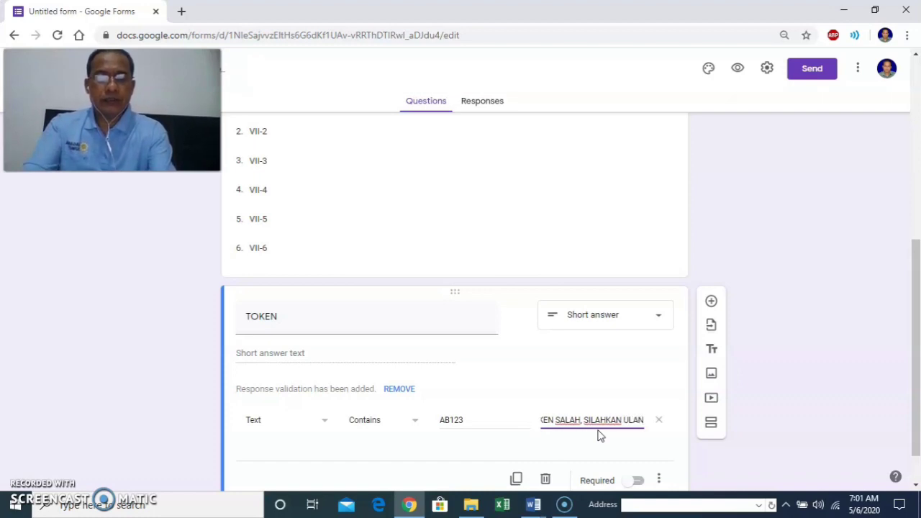
type("GI")
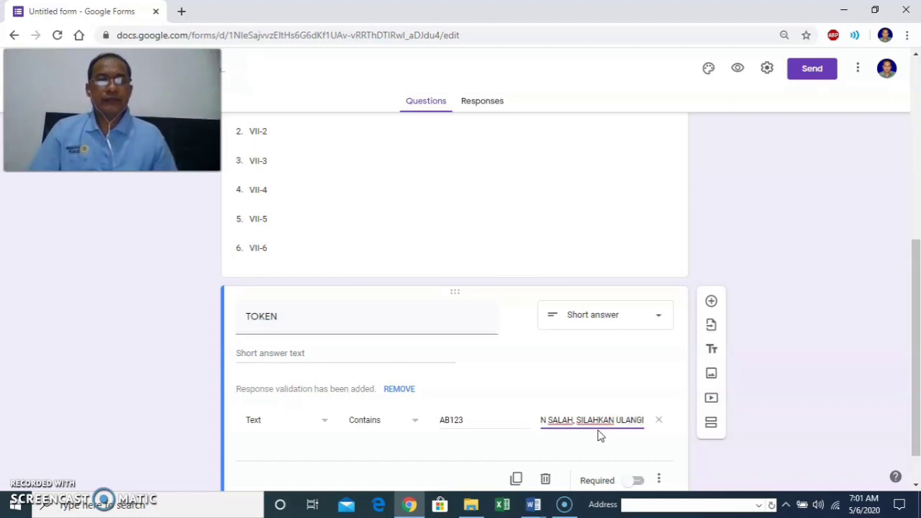
left_click(640, 480)
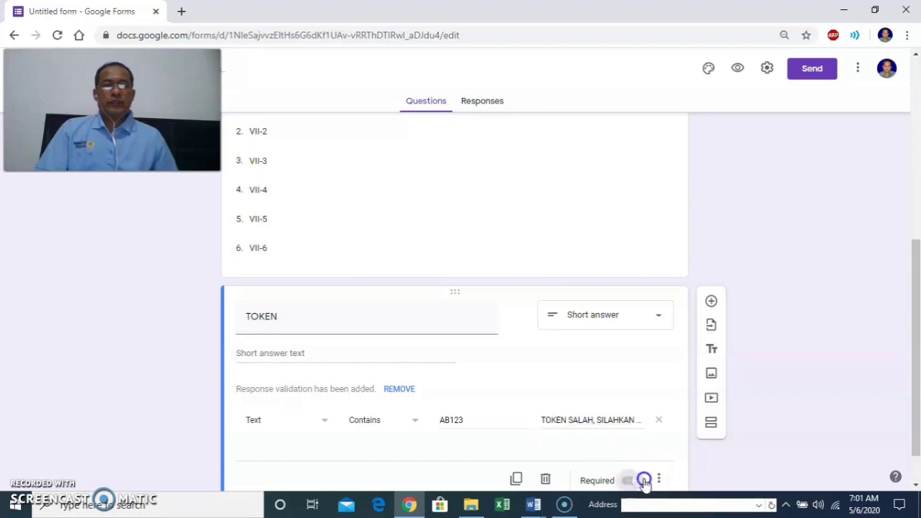
scroll(664, 425, "down", 1)
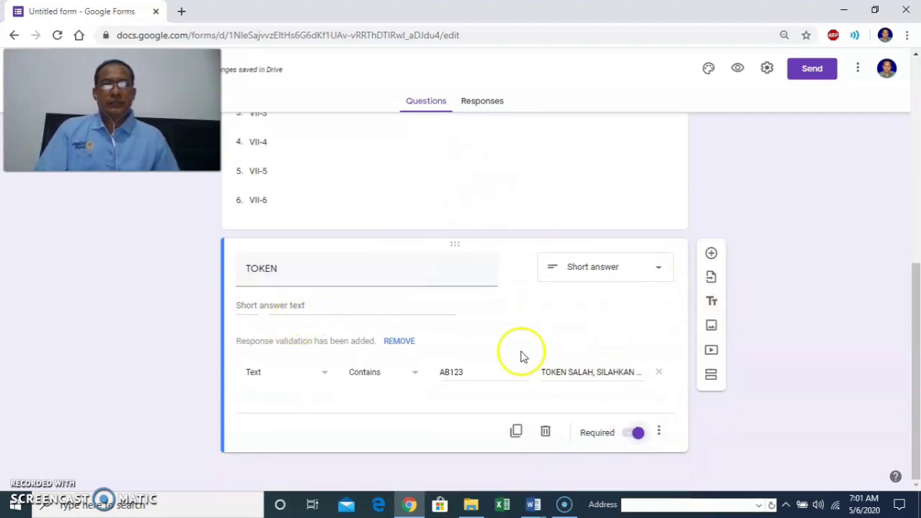
Add a section titled 'PILIHAN GANDA' with description 'JAWAB YANG PALING BENAR'.
left_click(711, 377)
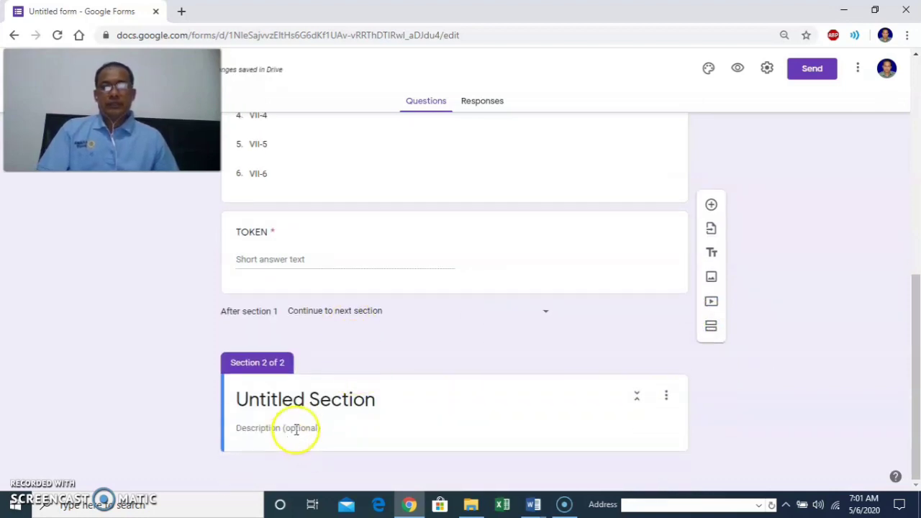
left_click(290, 401)
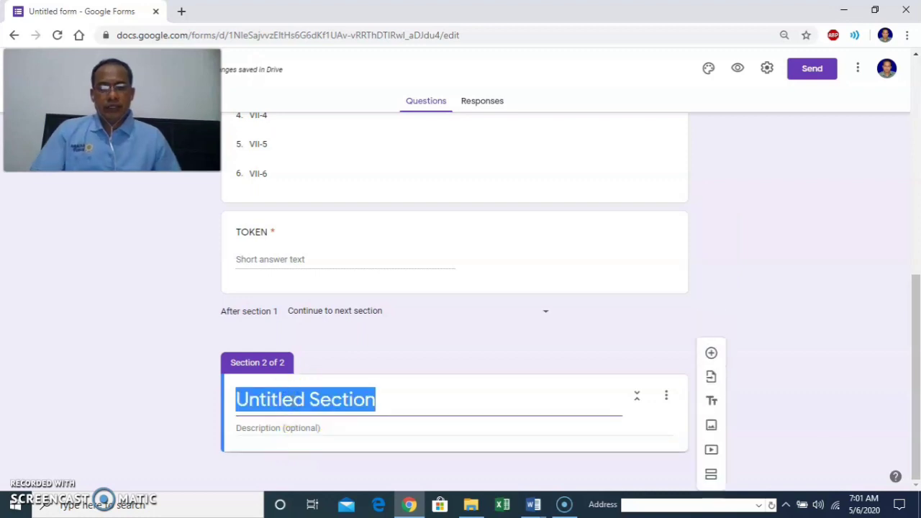
type("Pl")
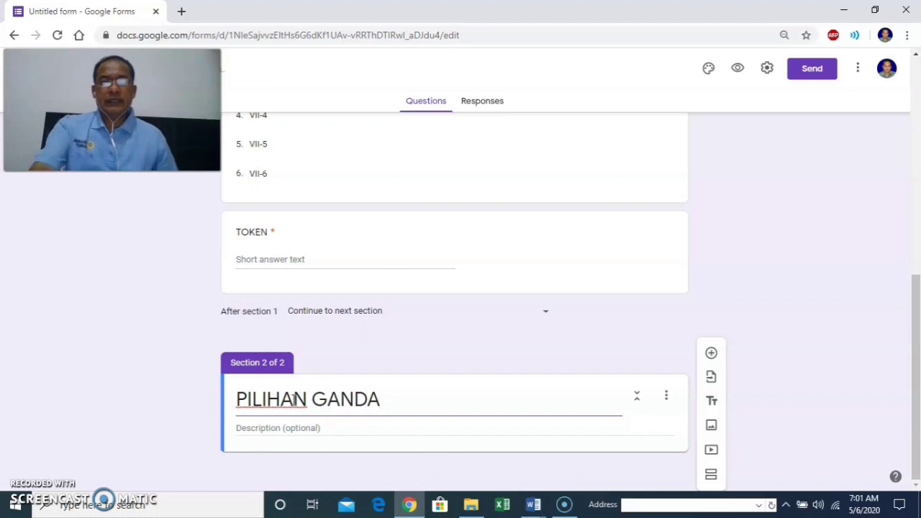
left_click(309, 430)
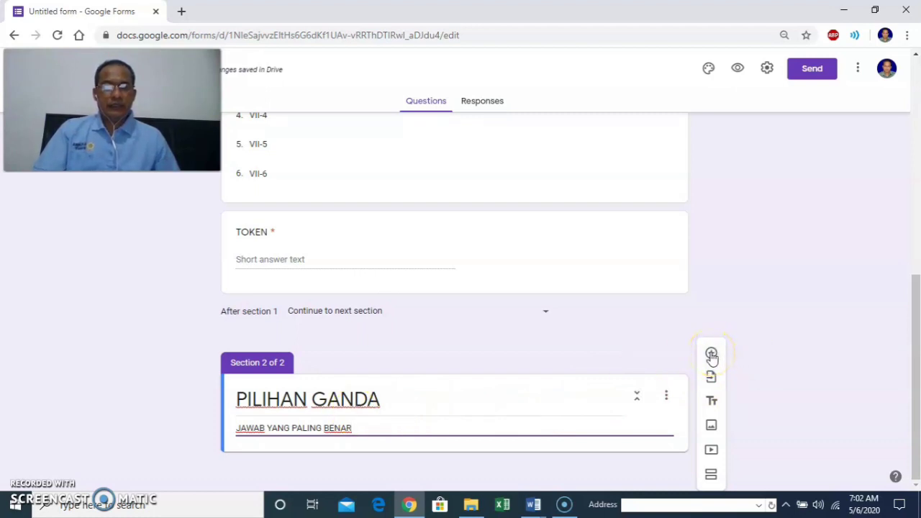
Add a blank multiple-choice question under the PILIHAN GANDA section, then switch to the Word exam document.
left_click(711, 354)
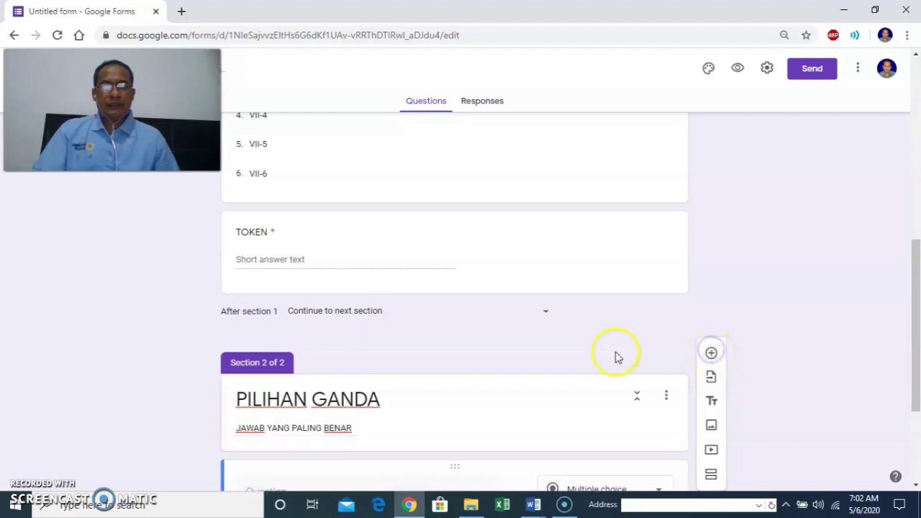
left_click(330, 326)
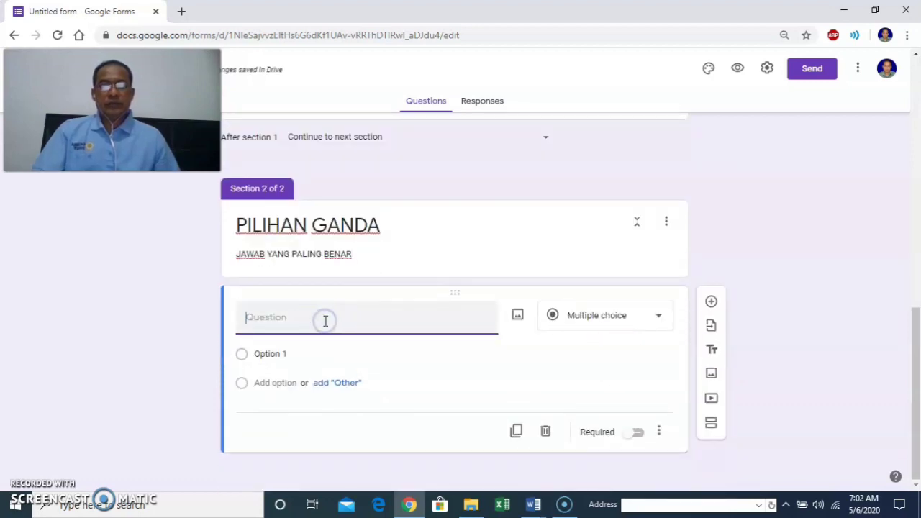
mouse_move(530, 502)
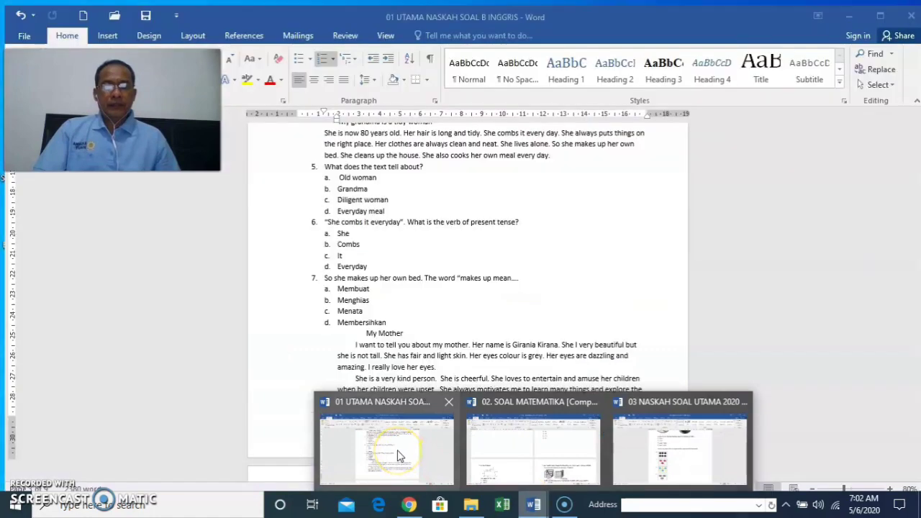
left_click(398, 451)
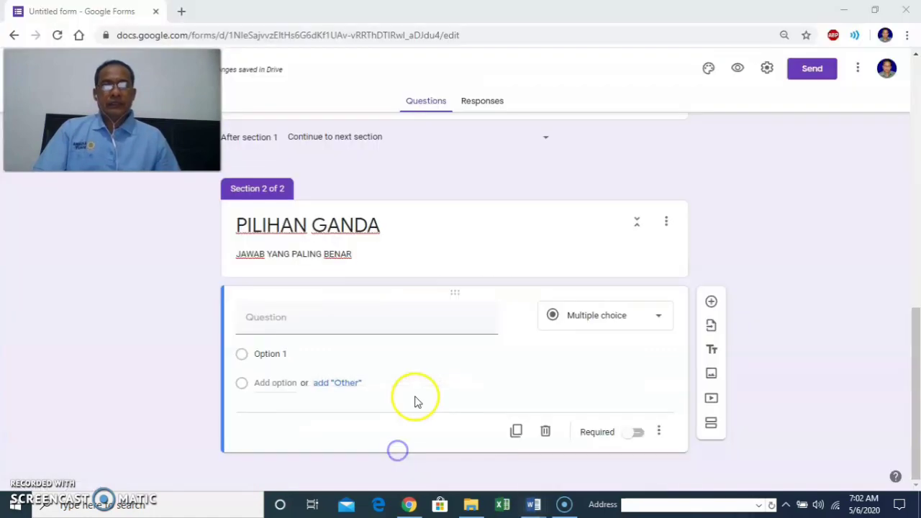
Undo the accidental indent of questions 1–3 in the Word exam document.
scroll(432, 370, "up", 8)
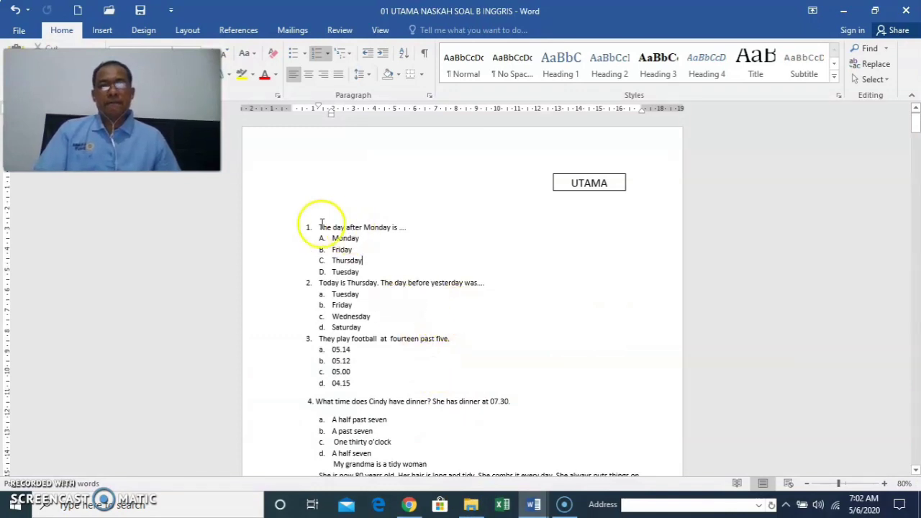
left_click_drag(308, 227, 403, 227)
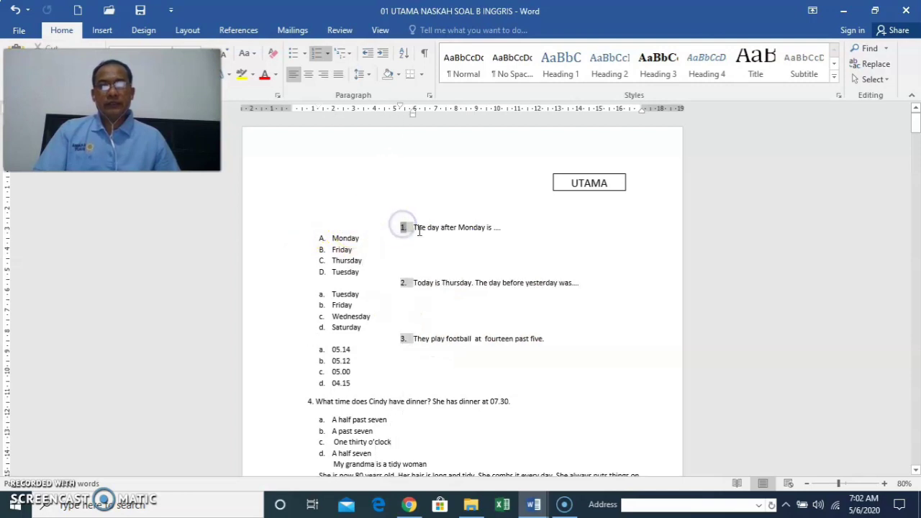
left_click(14, 9)
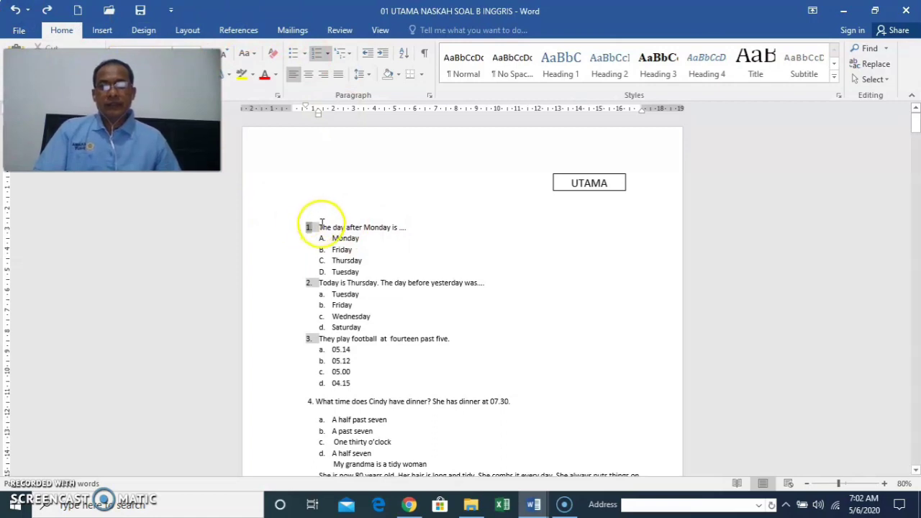
Copy question 1's text 'The day after Monday is ....'.
left_click_drag(319, 227, 405, 228)
right_click(364, 230)
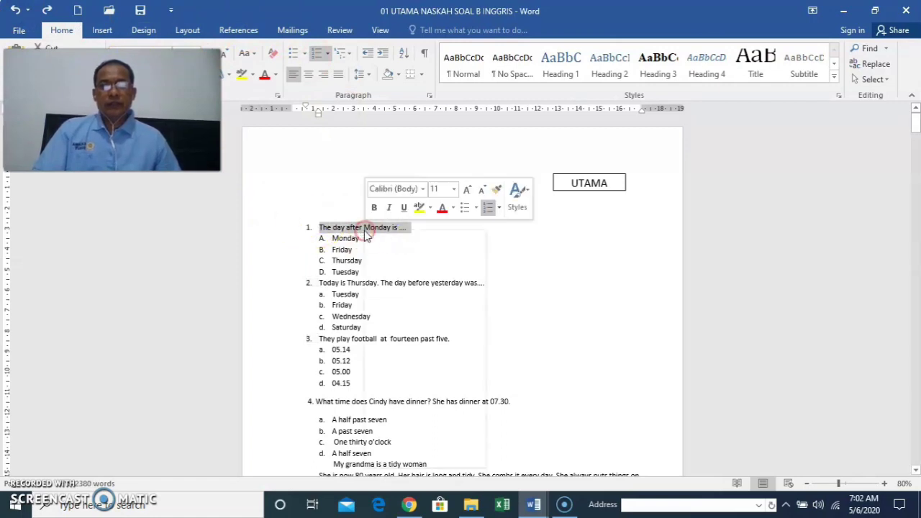
left_click(397, 257)
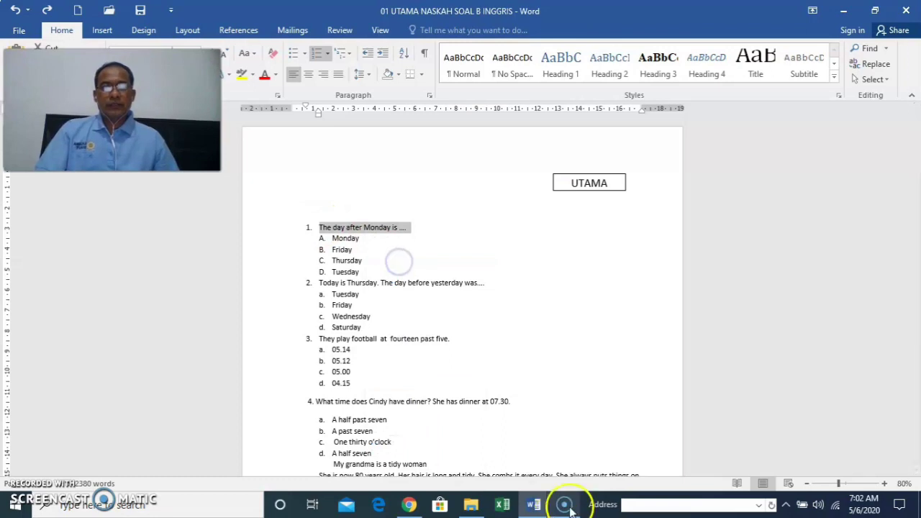
Paste 'The day after Monday is ....' as the new form question's text.
left_click(404, 508)
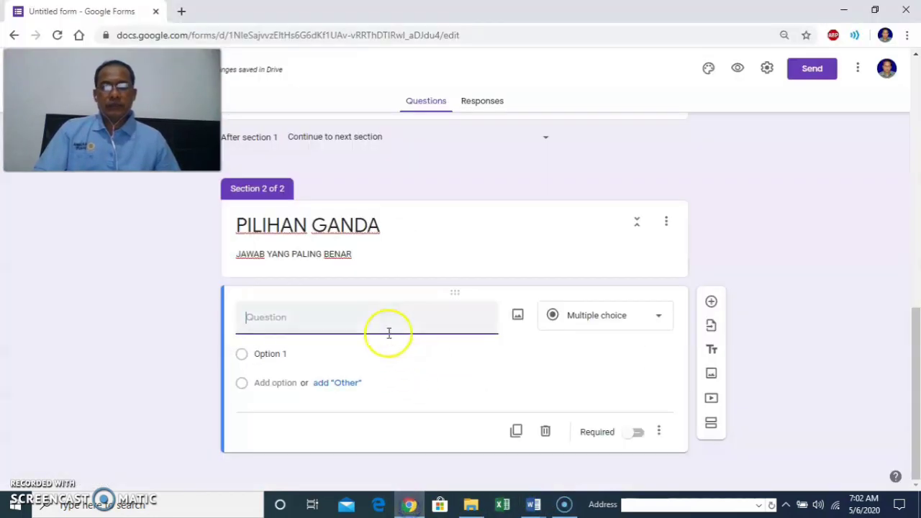
left_click(345, 320)
right_click(344, 320)
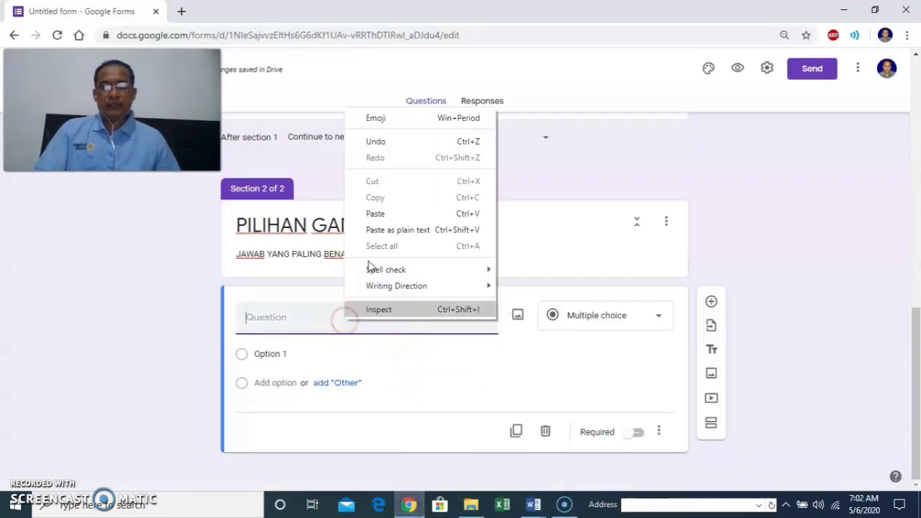
left_click(376, 211)
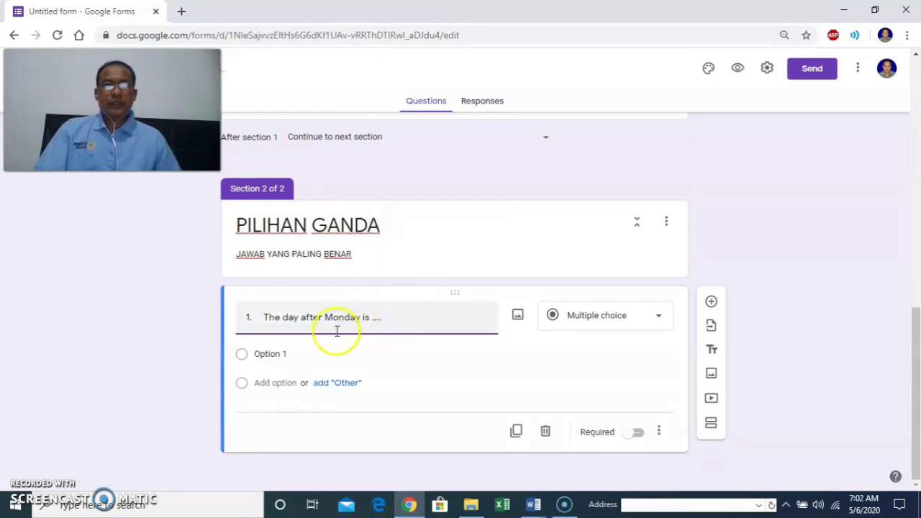
Select the Option 1 placeholder and bring the Word exam document back.
left_click(269, 377)
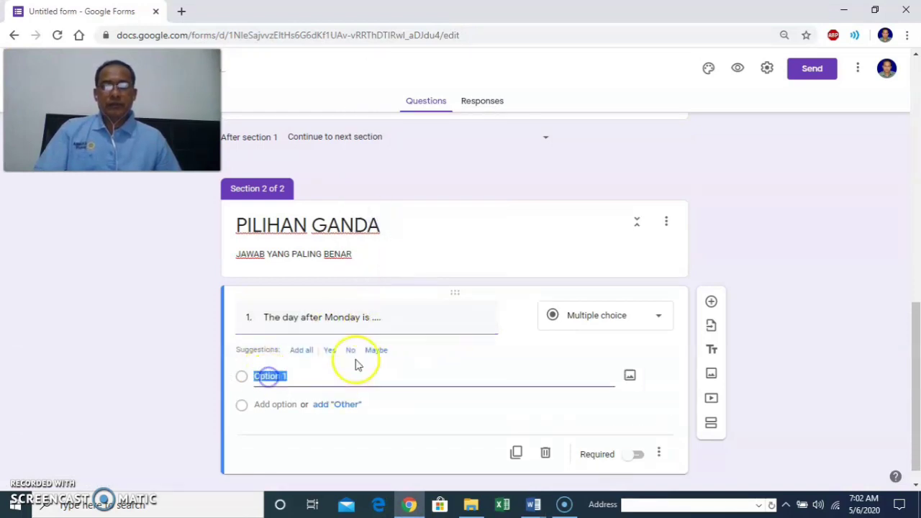
mouse_move(534, 507)
left_click(430, 454)
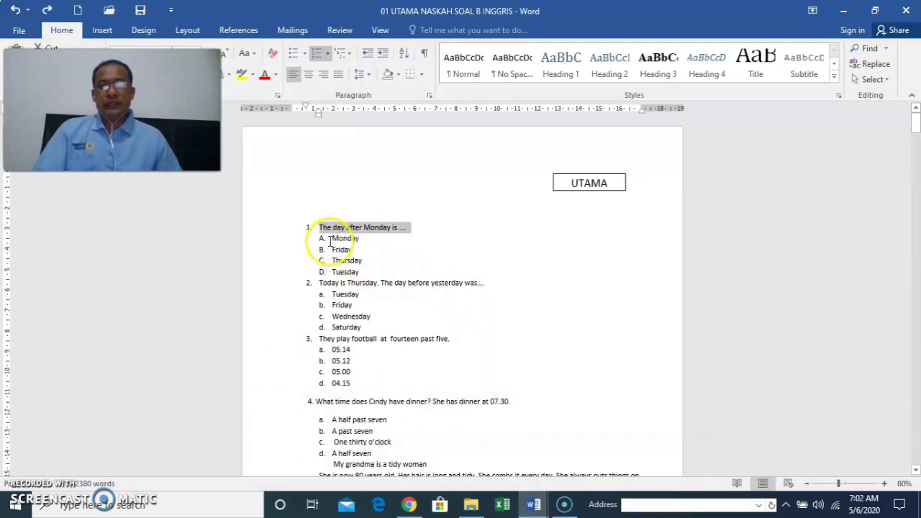
Strip the A–D lettering from Monday, Friday, Thursday, Tuesday, copy them, and return to Option 1.
left_click_drag(332, 239, 372, 270)
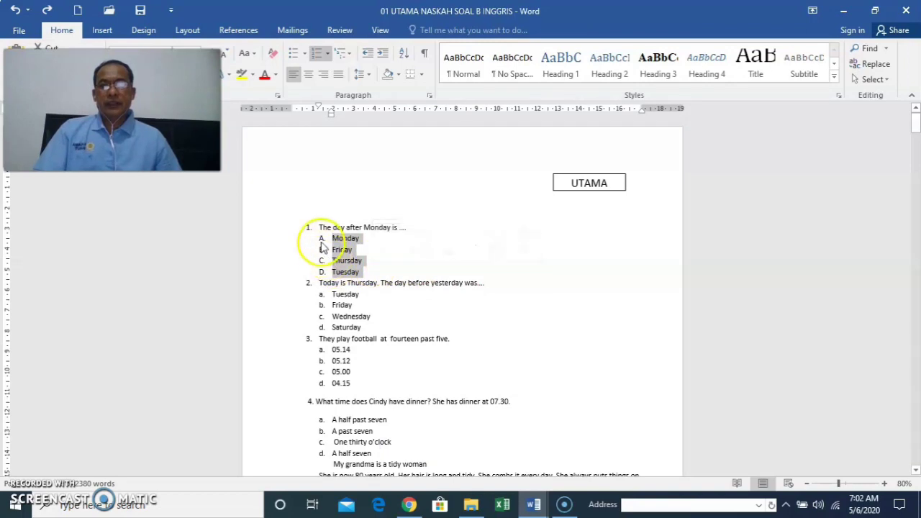
left_click(318, 56)
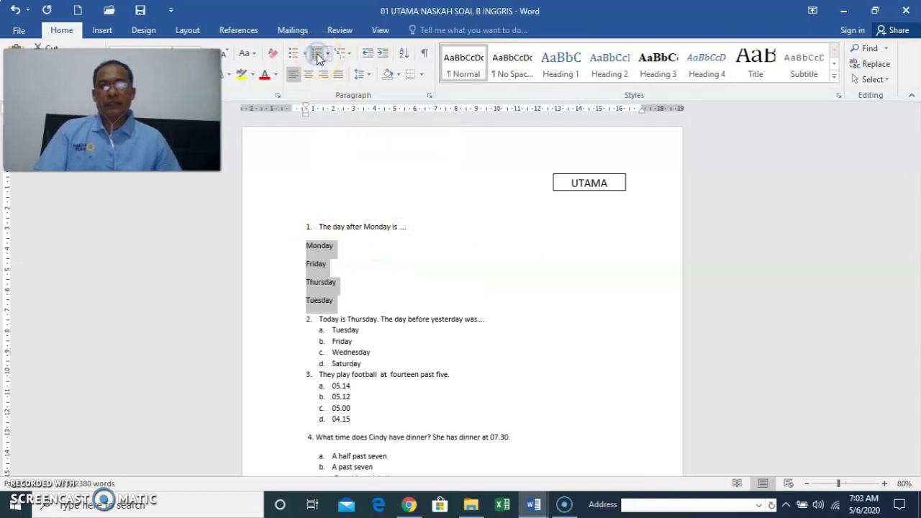
right_click(318, 282)
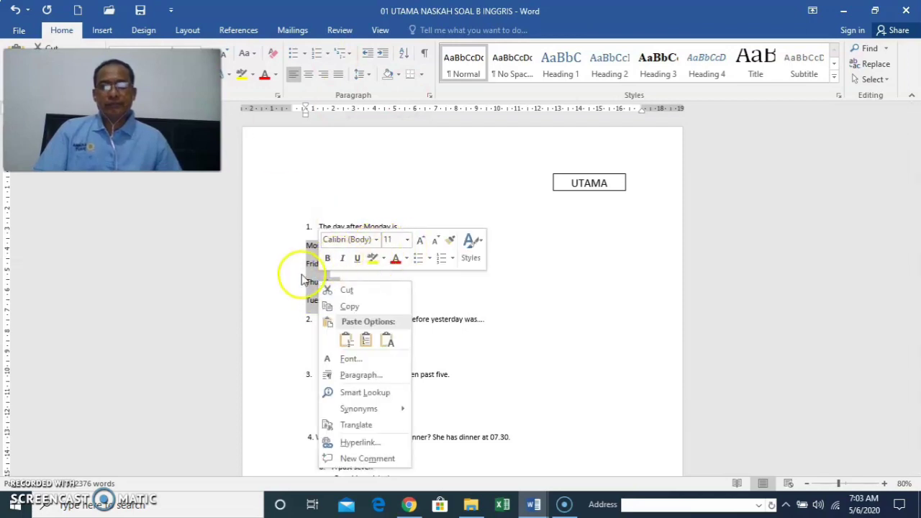
left_click(349, 308)
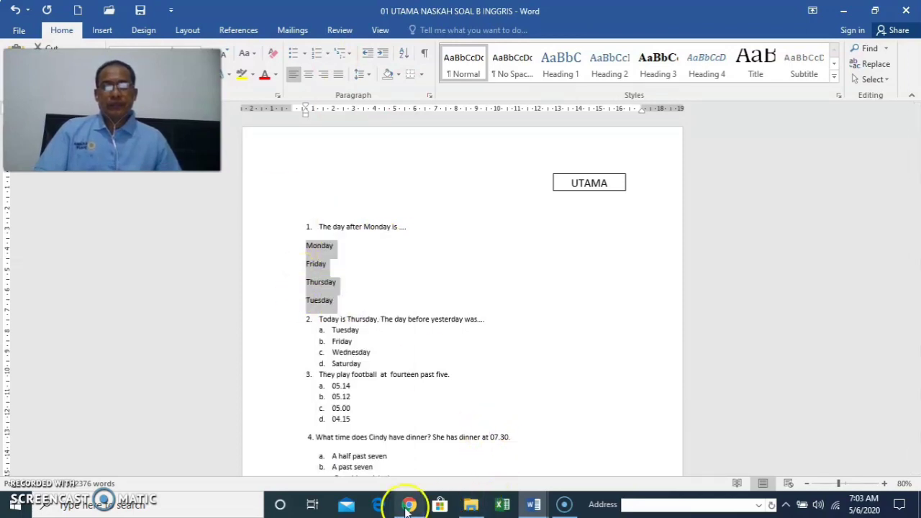
left_click(408, 506)
left_click(305, 377)
Paste Monday, Friday, Thursday and Tuesday as question 1's options and make it required.
right_click(285, 376)
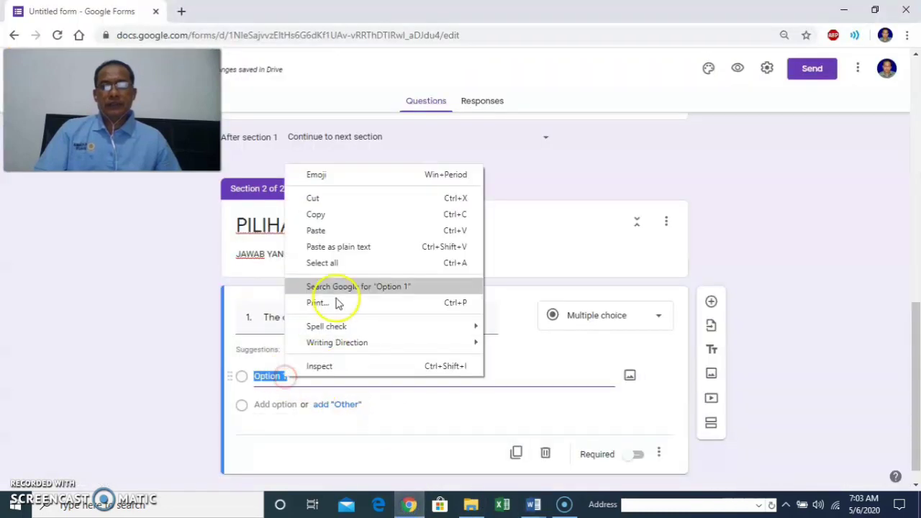
left_click(344, 232)
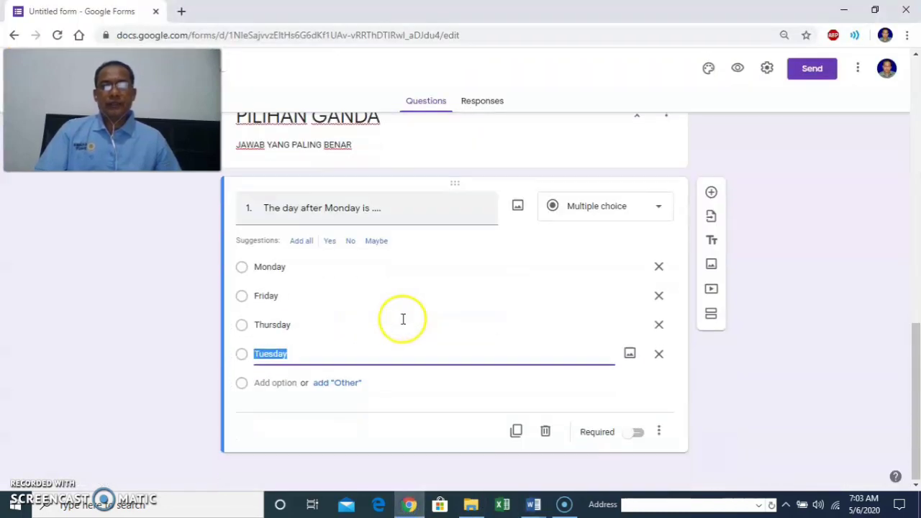
left_click(634, 438)
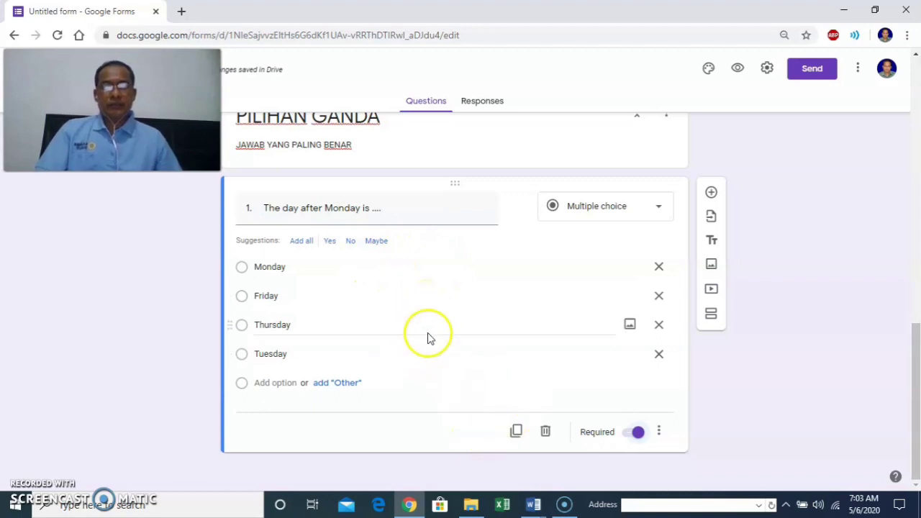
Turn the form into a quiz that hides missed questions, correct answers and point values.
left_click(768, 68)
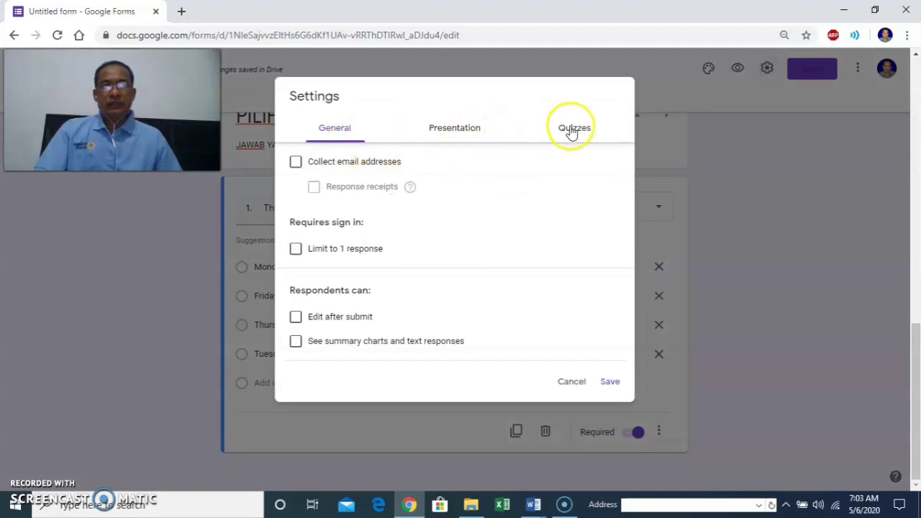
left_click(570, 133)
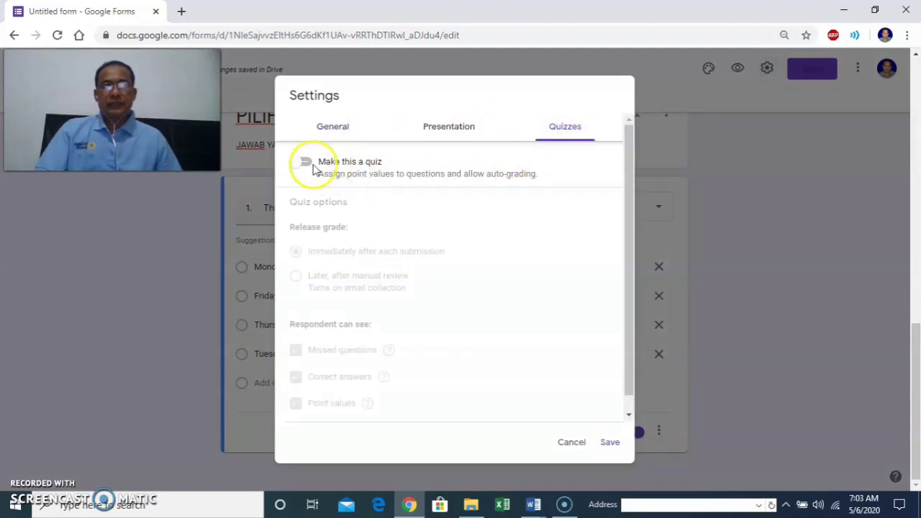
left_click(307, 165)
scroll(424, 308, "down", 1)
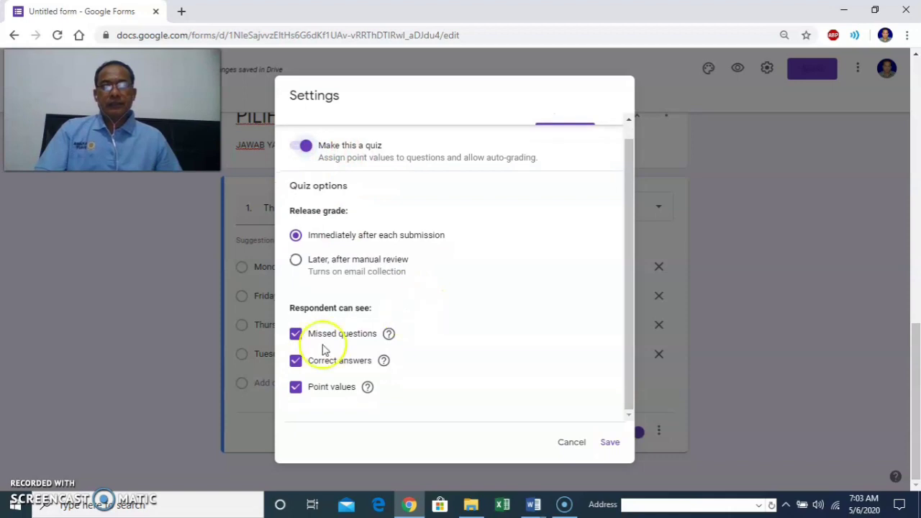
left_click(296, 334)
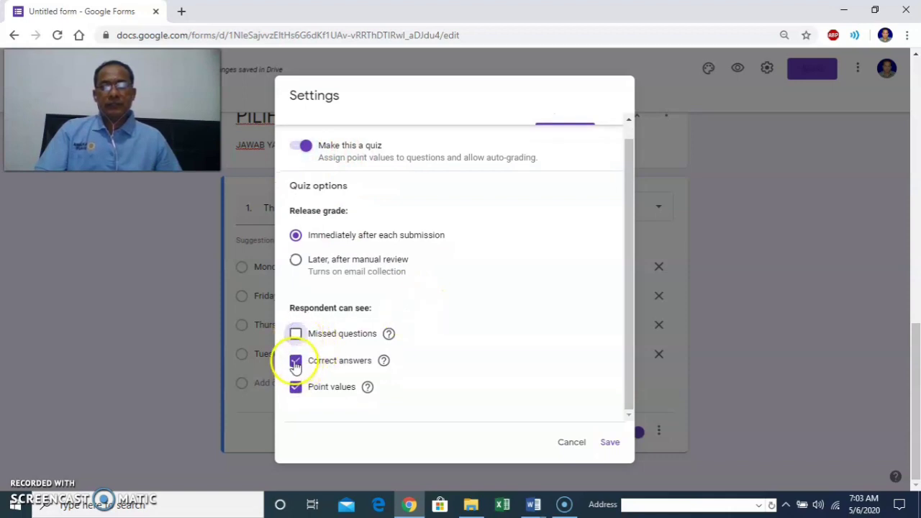
left_click(295, 361)
left_click(296, 388)
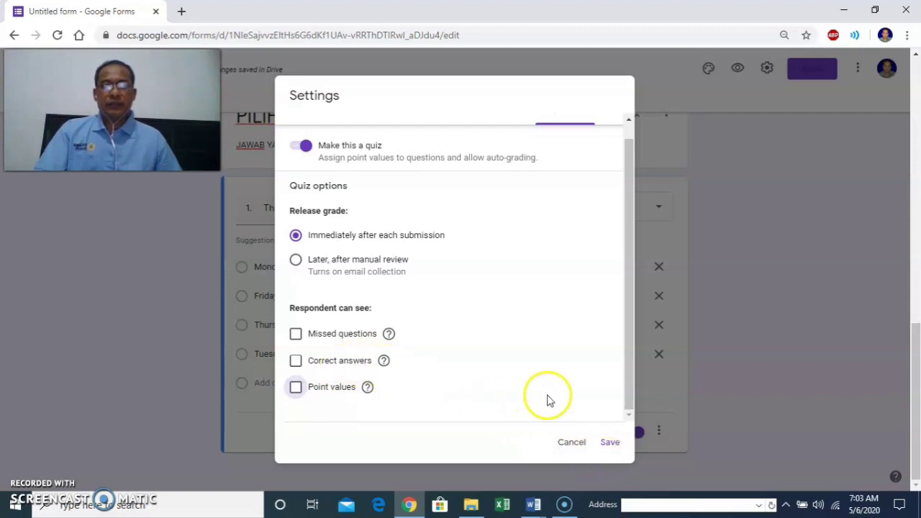
left_click(610, 444)
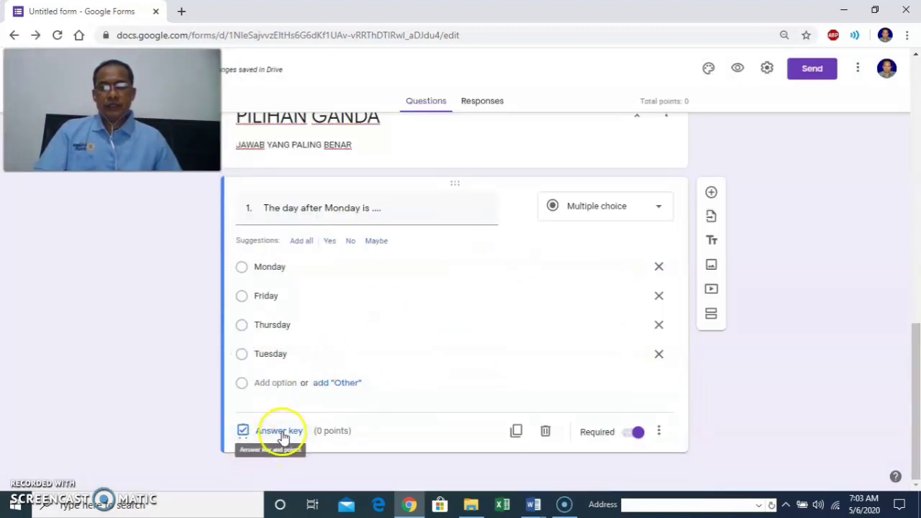
Give question 1 a 1-point answer key with Tuesday correct, then add a new question.
left_click(283, 432)
type("1")
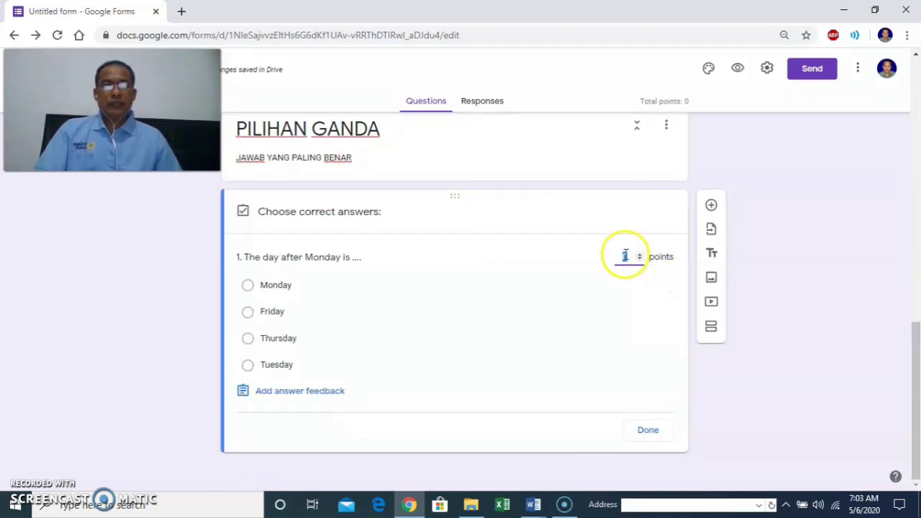
left_click(640, 260)
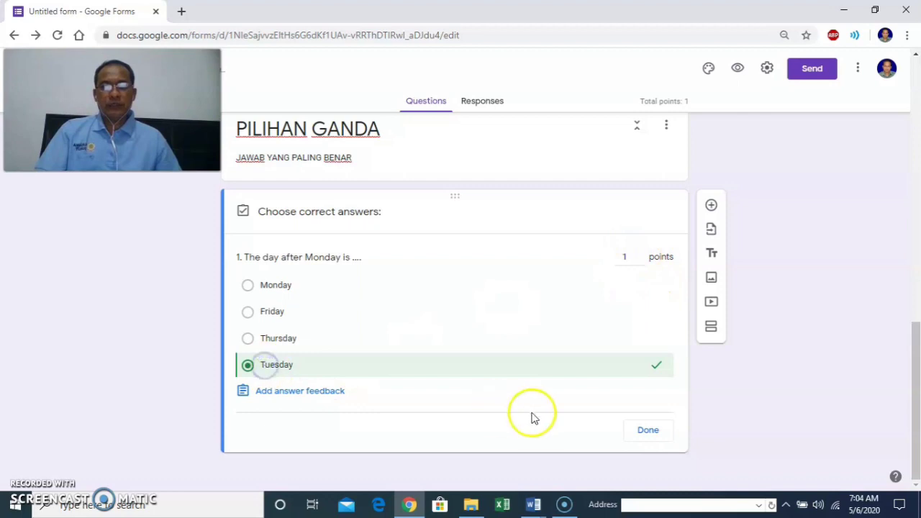
left_click(647, 430)
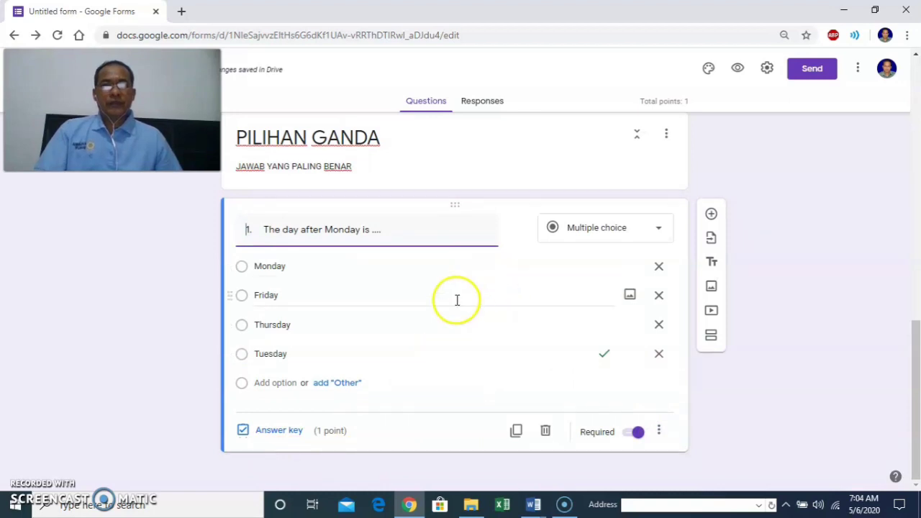
left_click(713, 216)
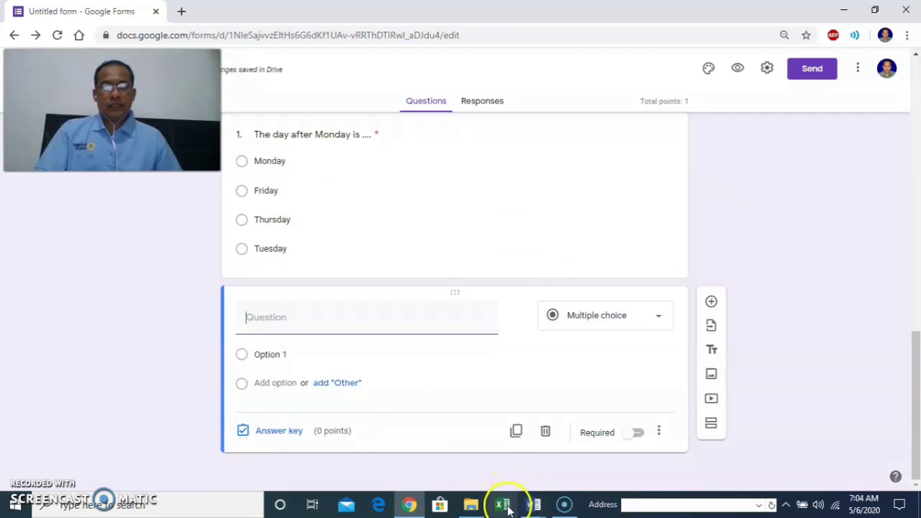
mouse_move(536, 506)
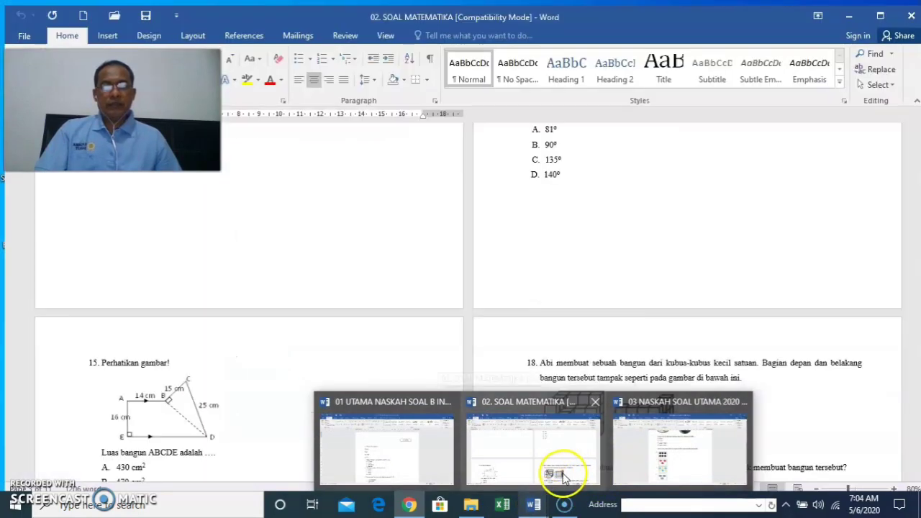
Copy question 18's opening paragraph from 02. SOAL MATEMATIKA and return to the form.
left_click(565, 475)
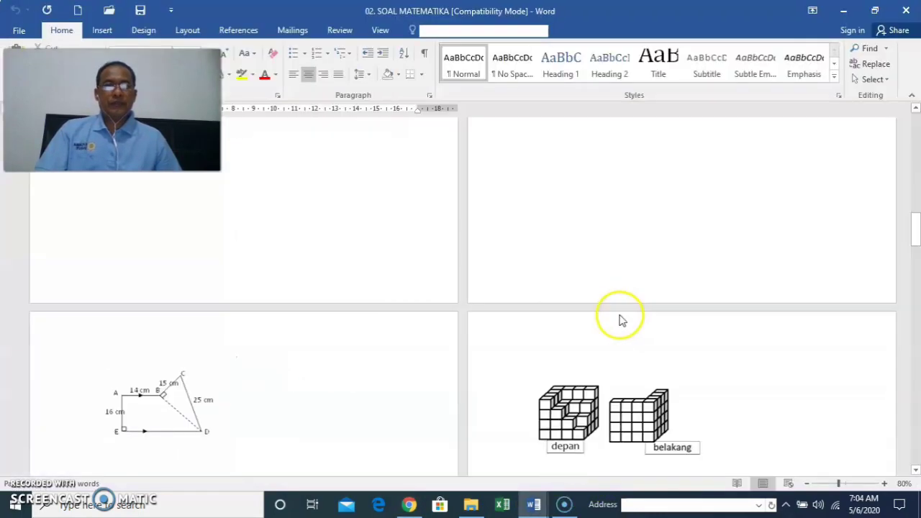
scroll(670, 364, "down", 5)
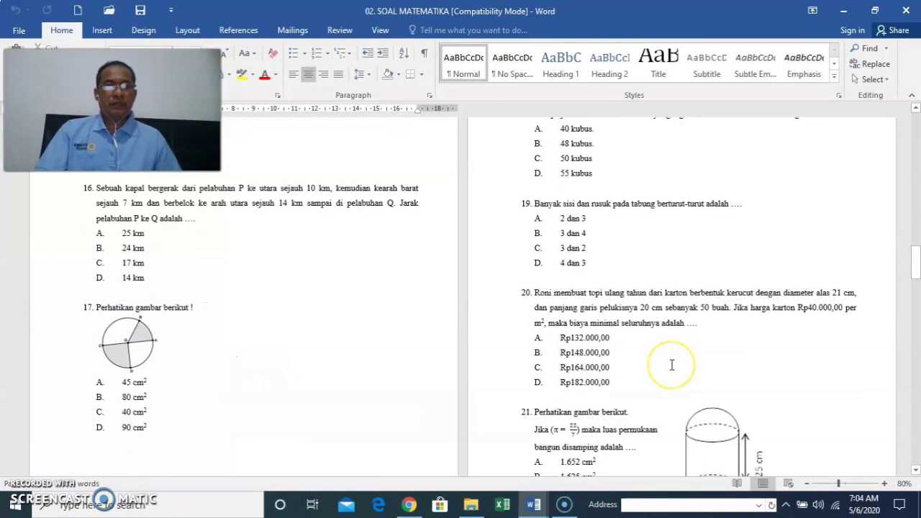
scroll(670, 366, "up", 5)
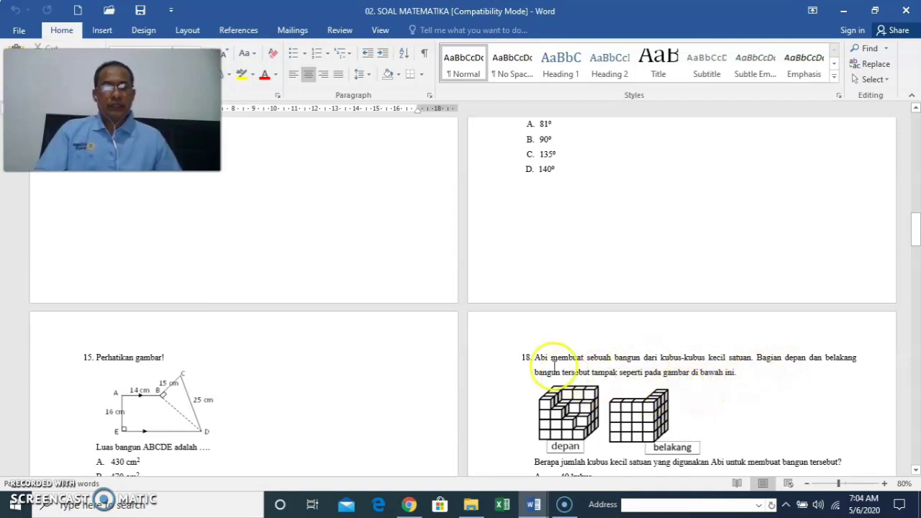
left_click_drag(535, 354, 737, 372)
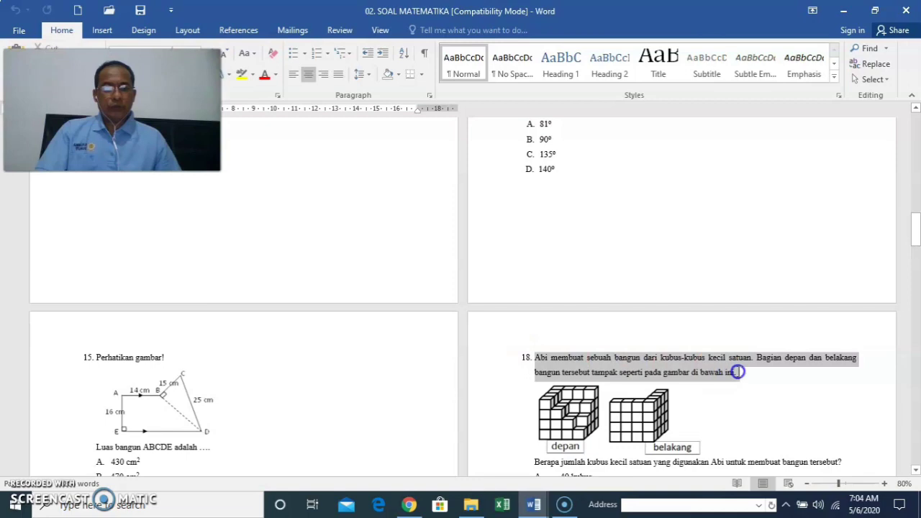
right_click(676, 375)
left_click(715, 144)
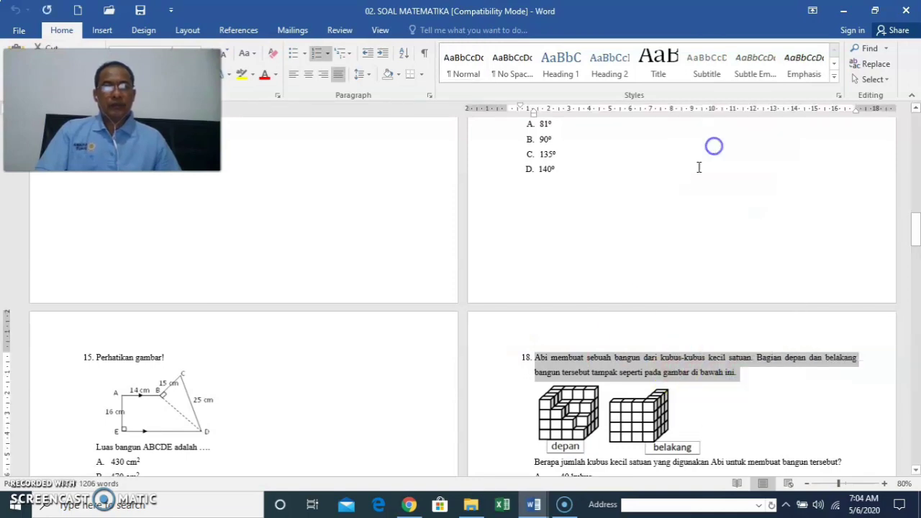
left_click(409, 505)
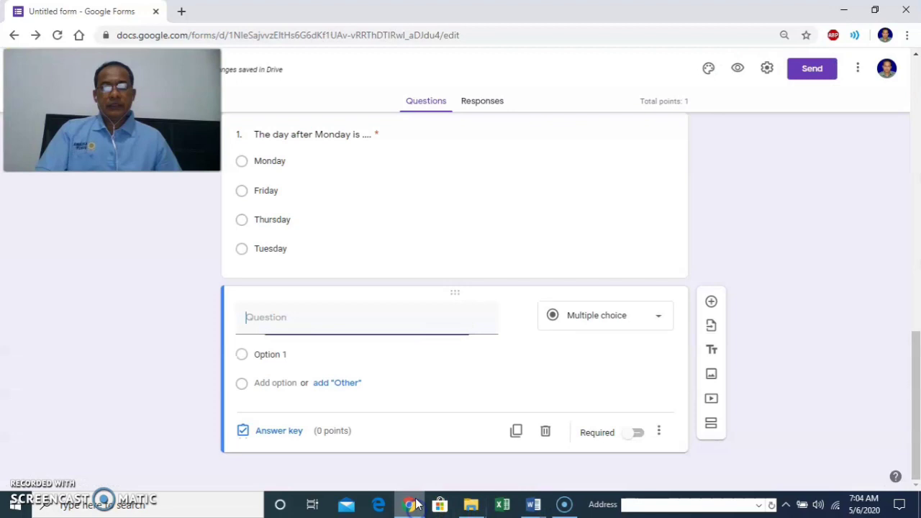
Paste question 18's paragraph about Abi's unit-cube shape as the new question's text.
right_click(299, 328)
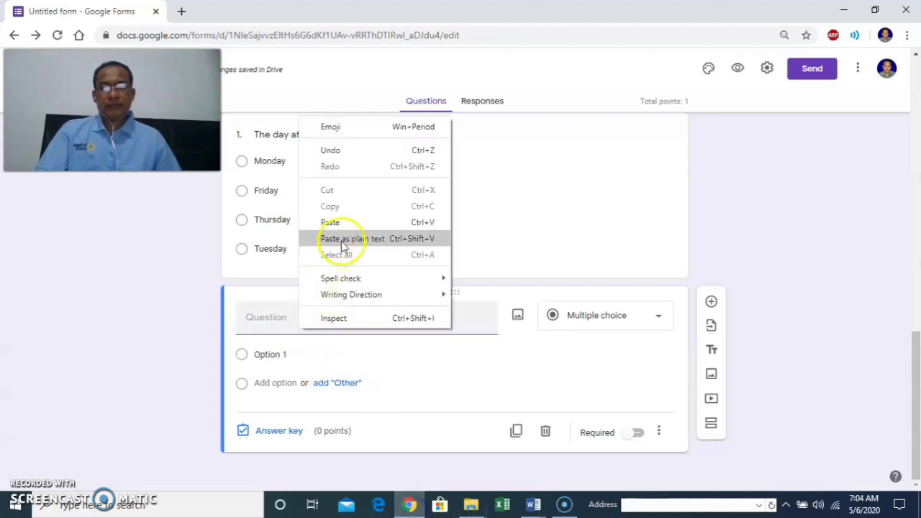
left_click(362, 222)
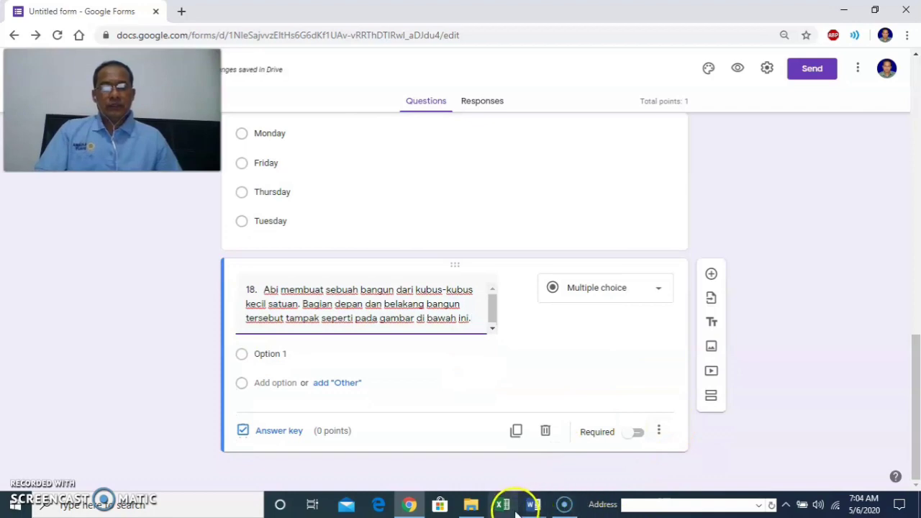
left_click(541, 507)
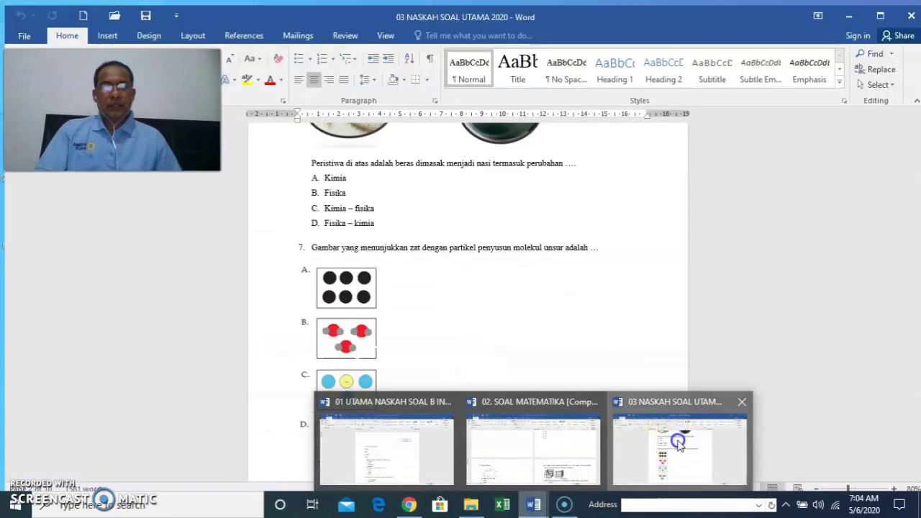
Bring question 18's cube pictures into view in 02. SOAL MATEMATIKA and search Windows for Snipping Tool.
left_click(673, 441)
mouse_move(539, 500)
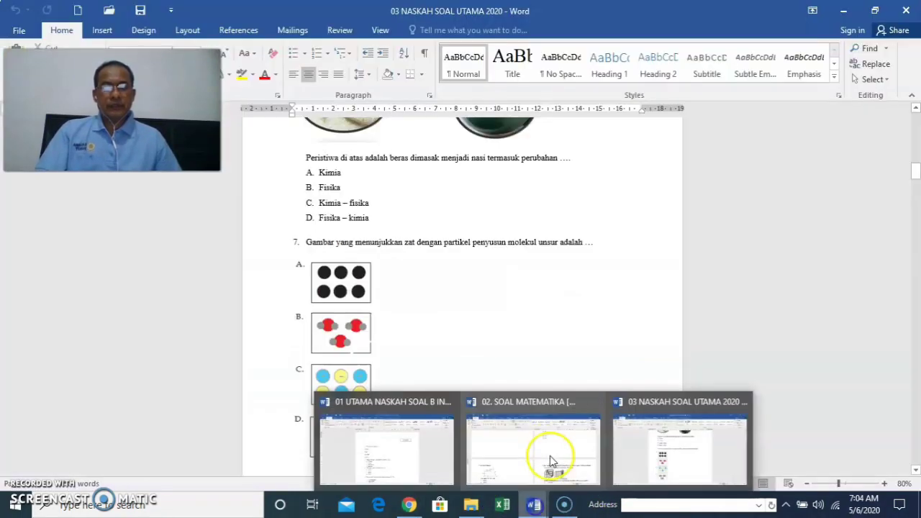
left_click(536, 445)
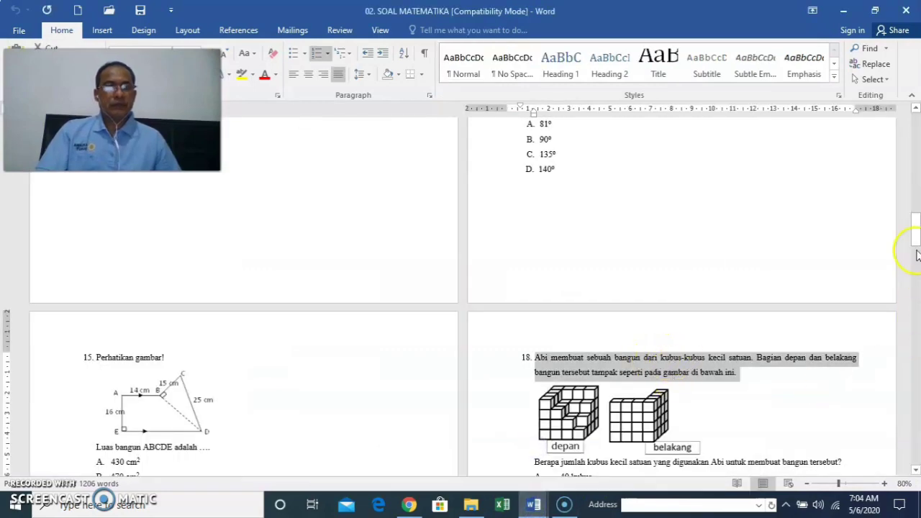
left_click_drag(915, 231, 916, 247)
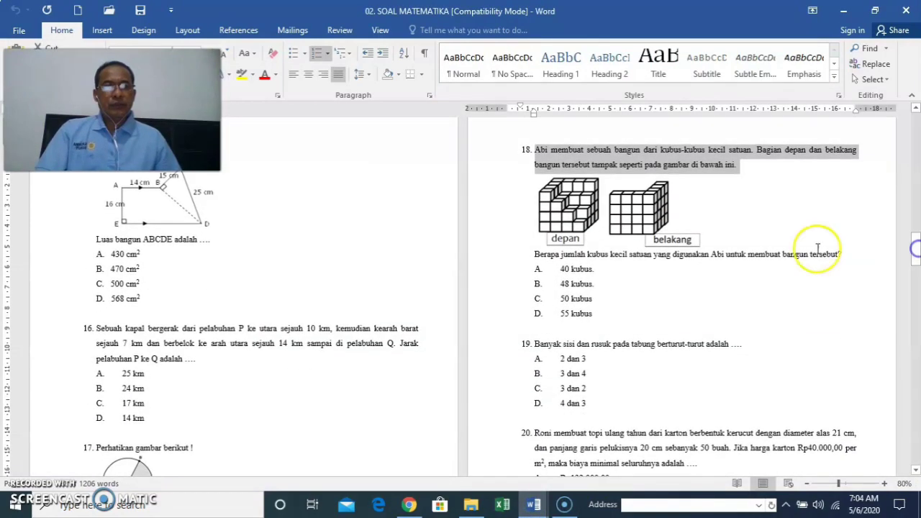
left_click(114, 509)
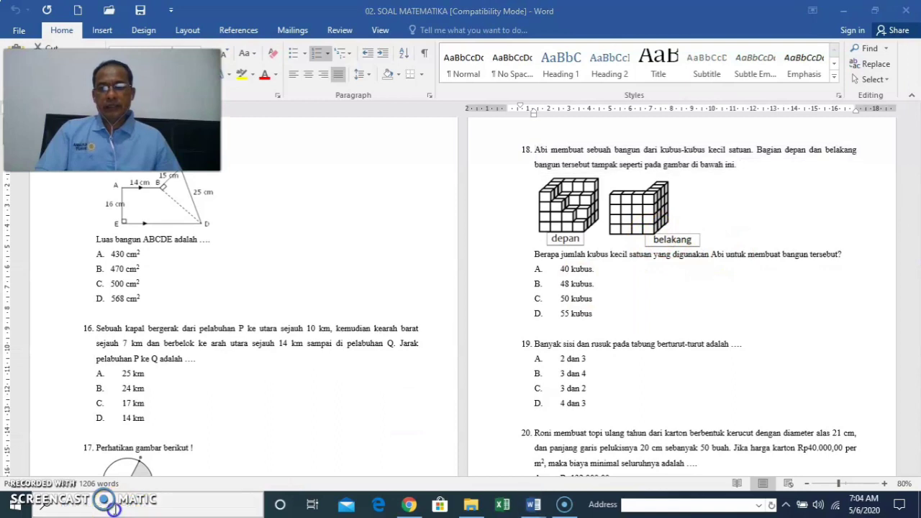
left_click(119, 508)
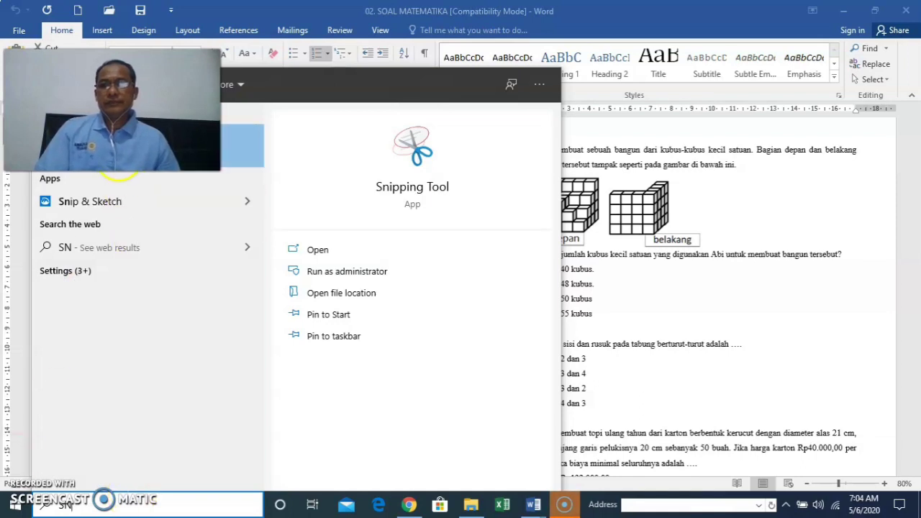
Capture question 18's cube pictures and question line, saving it as a JPEG in Laporan Maret.
left_click(571, 315)
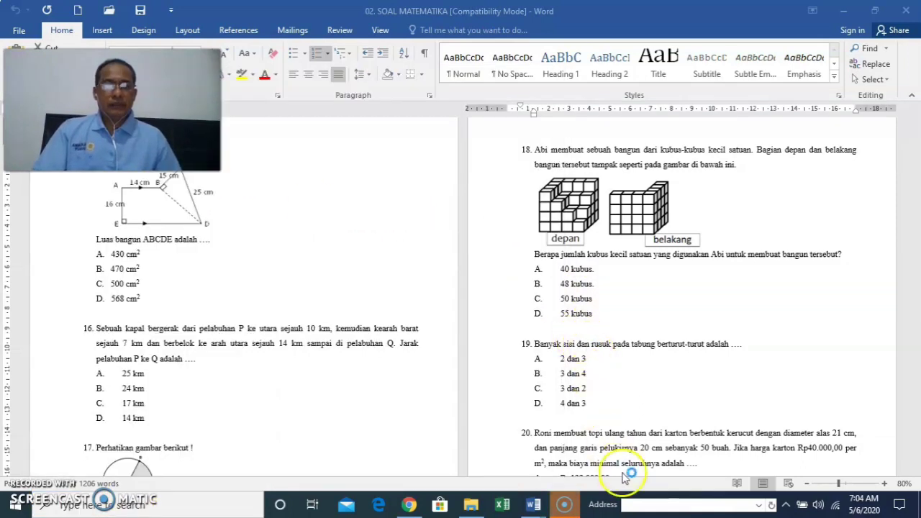
left_click(562, 506)
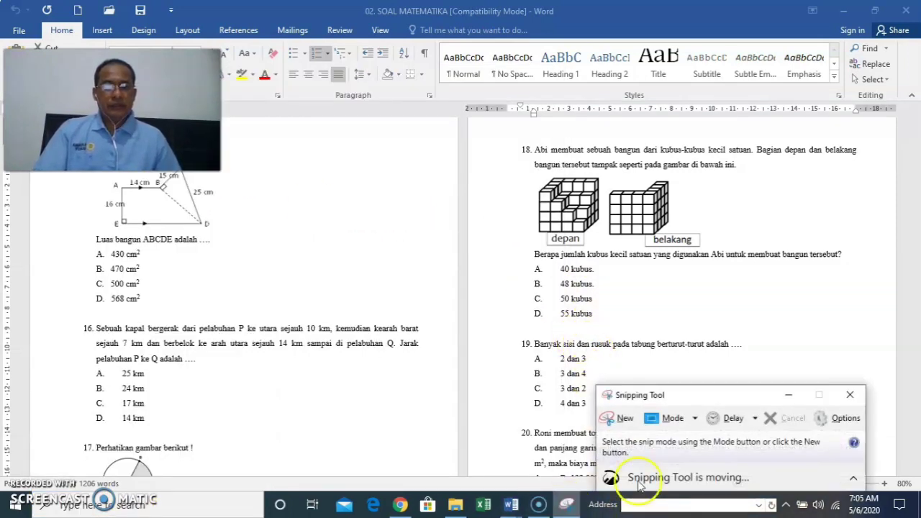
left_click(623, 419)
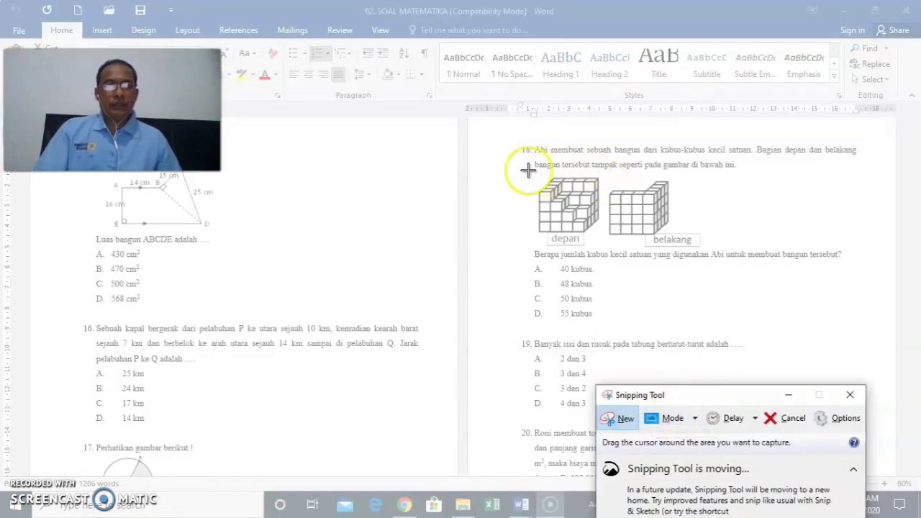
left_click_drag(522, 170, 861, 264)
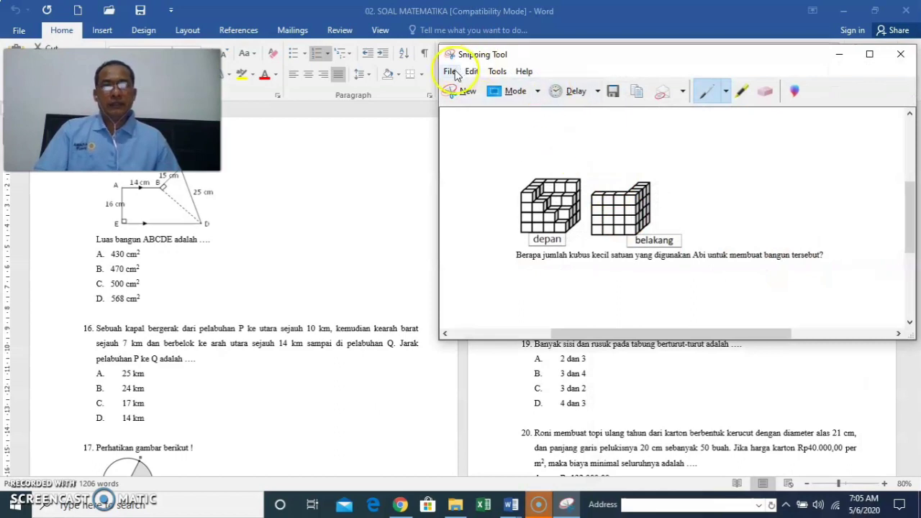
left_click(449, 71)
left_click(477, 108)
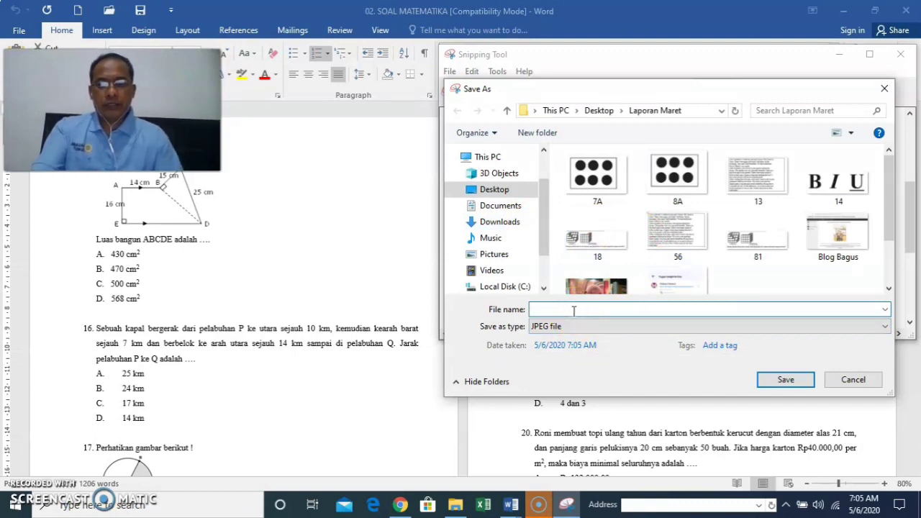
left_click(786, 380)
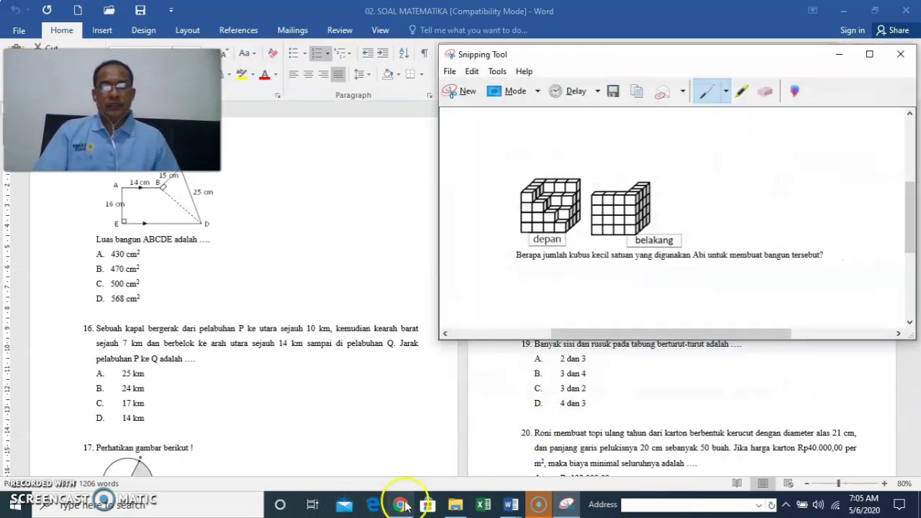
Upload image file 2, the cube capture, into question 18 of the form.
left_click(401, 505)
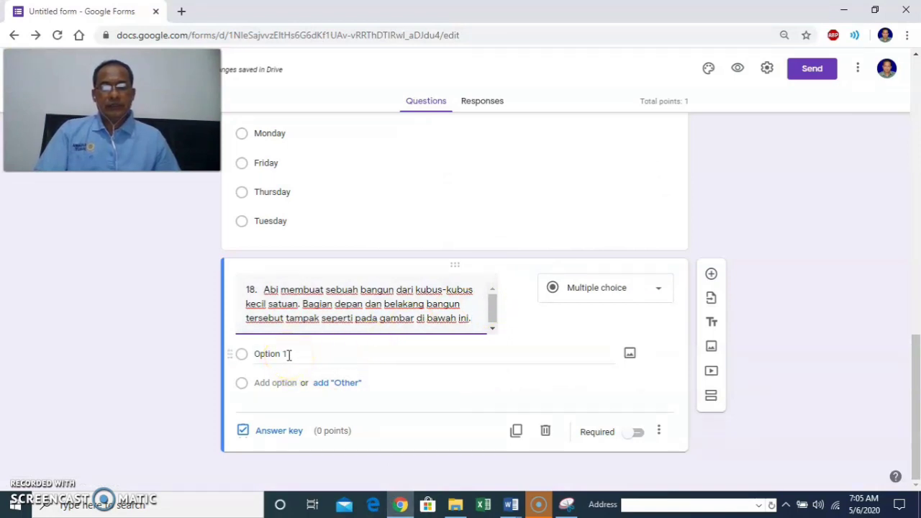
mouse_move(508, 339)
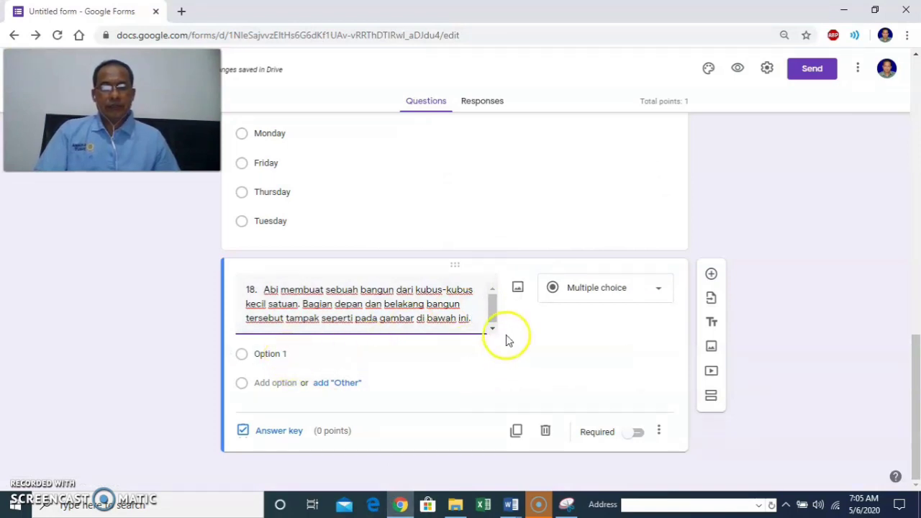
left_click(518, 289)
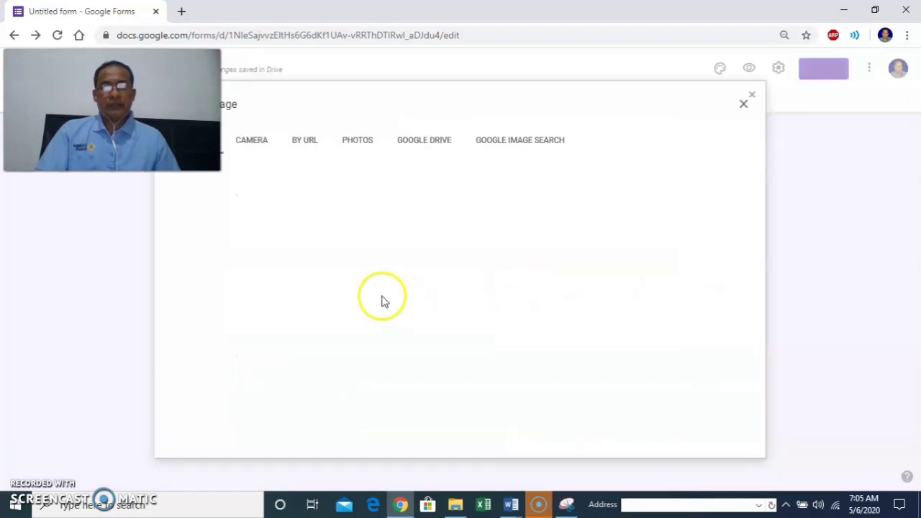
left_click(468, 350)
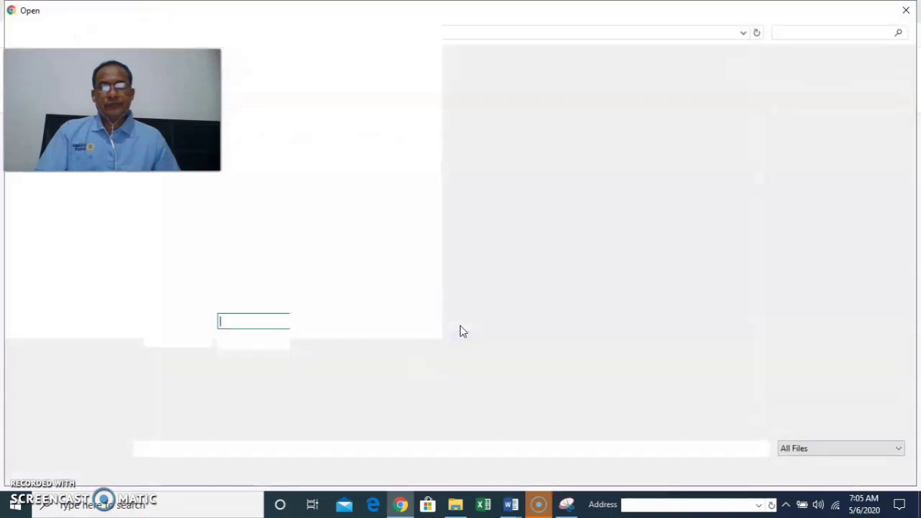
left_click(352, 309)
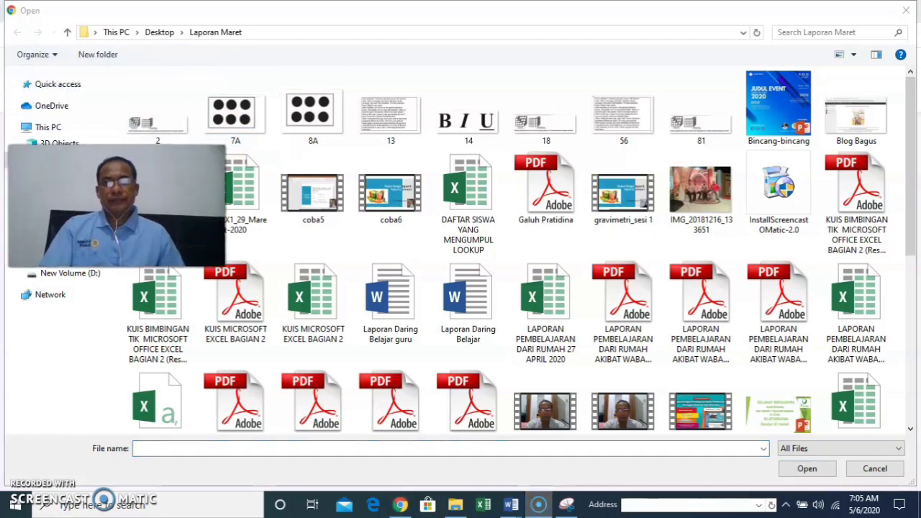
left_click(170, 139)
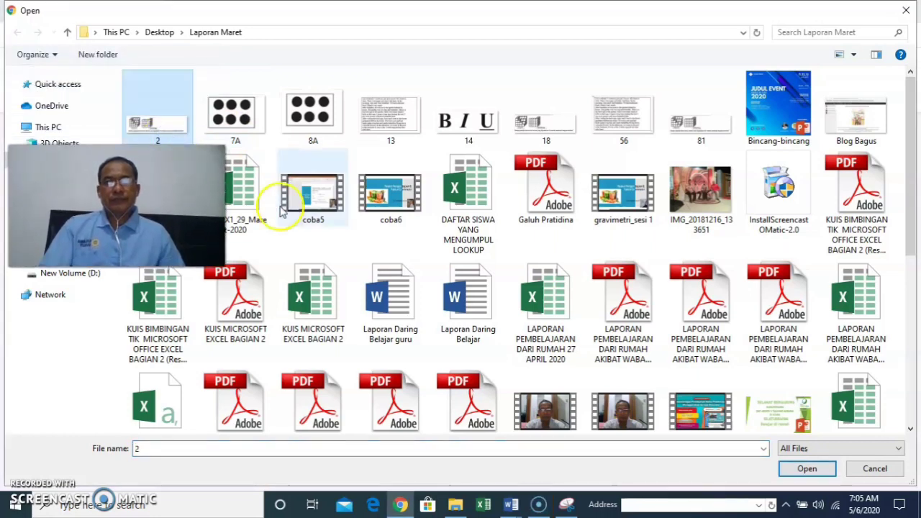
left_click(799, 472)
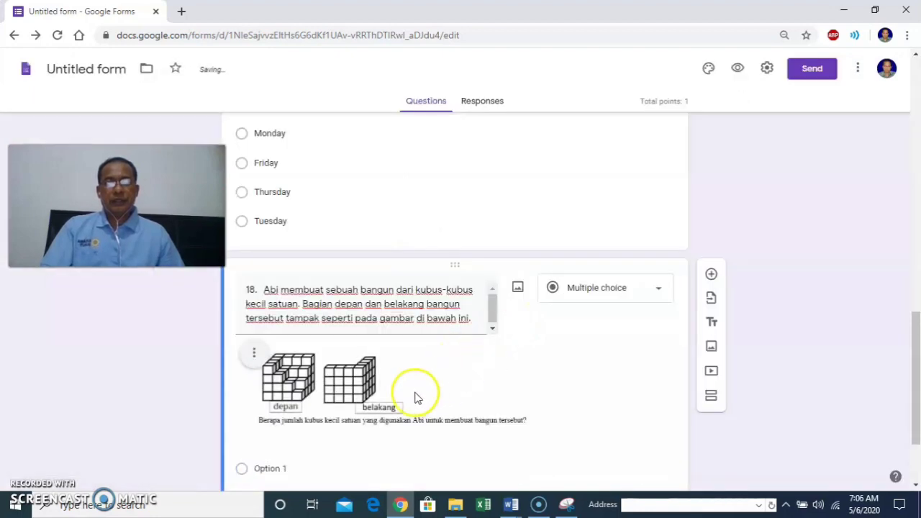
Enlarge the cube picture by dragging its corner handle.
left_click(425, 401)
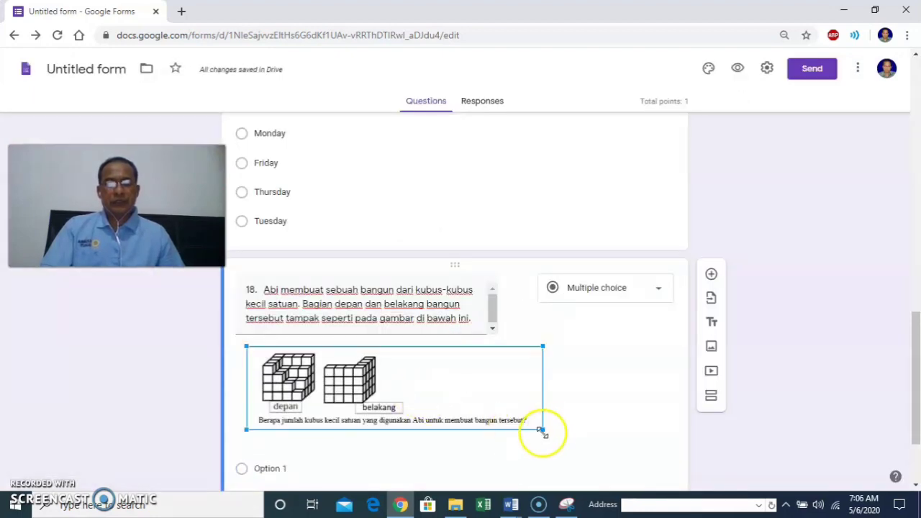
left_click_drag(541, 428, 547, 446)
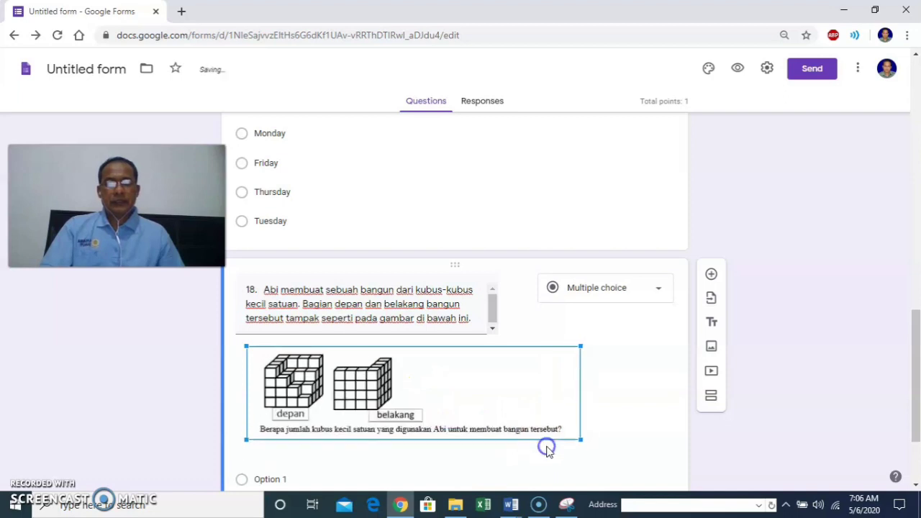
scroll(502, 400, "down", 1)
scroll(502, 401, "down", 3)
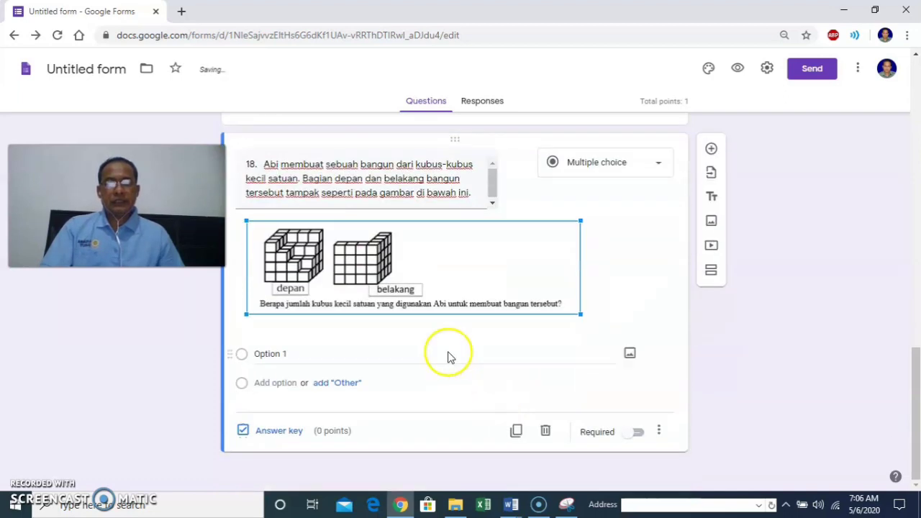
Renumber the question from 18 to 2 and select the Option 1 placeholder.
triple_click(252, 164)
left_click(253, 164)
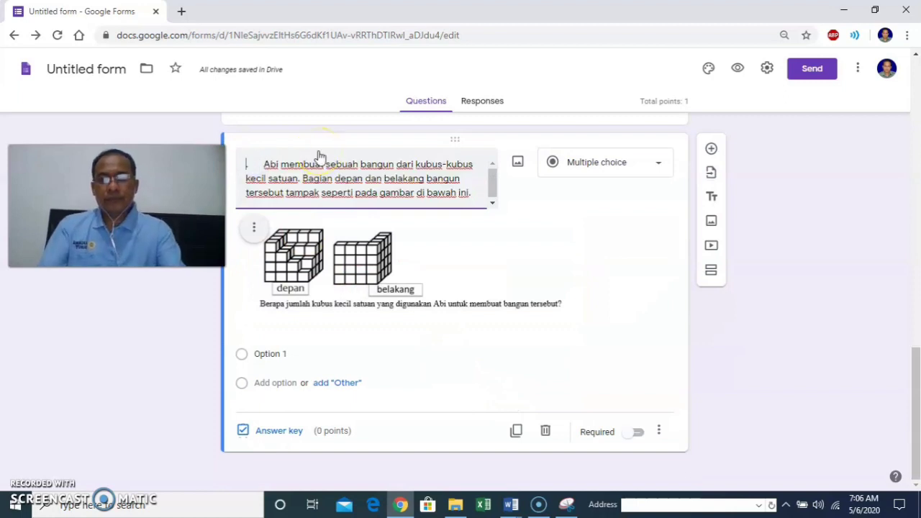
left_click(448, 351)
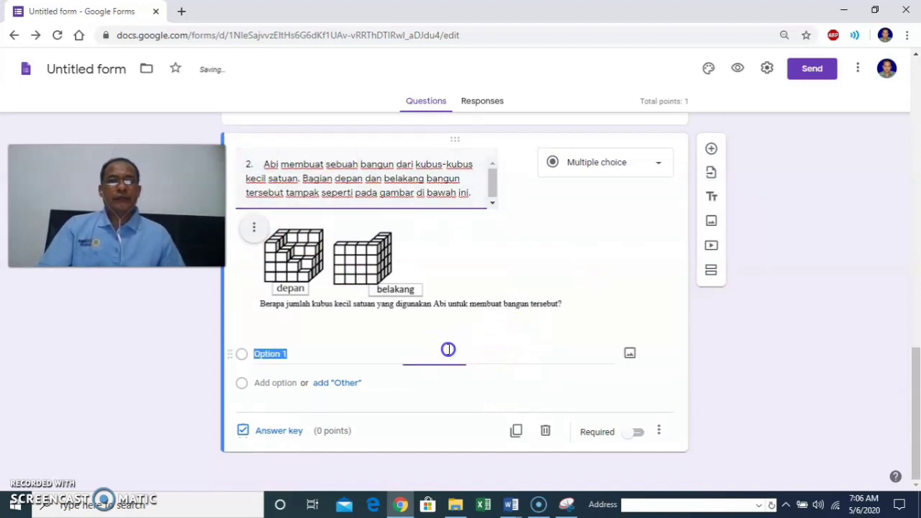
left_click(511, 505)
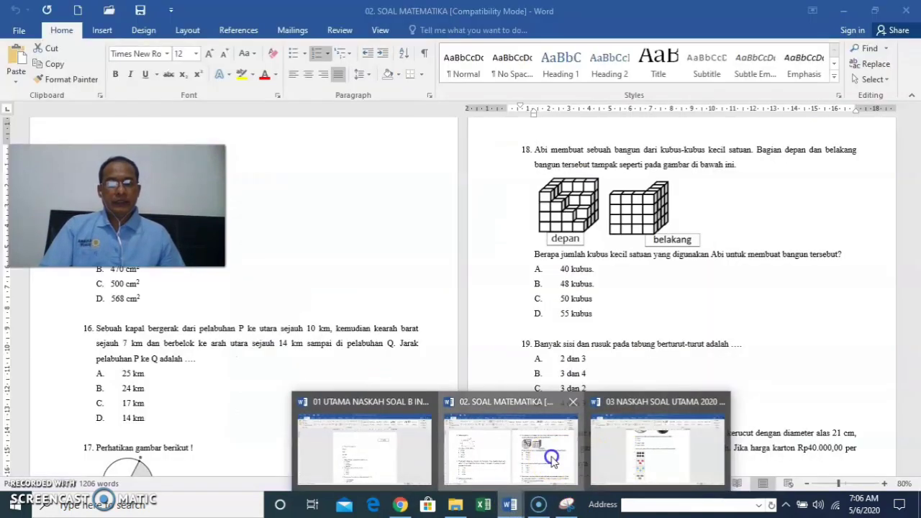
In the maths paper, delete the stray period and strip the A–D labels from question 18's answers.
left_click(533, 453)
left_click(593, 321)
key("BackSpace")
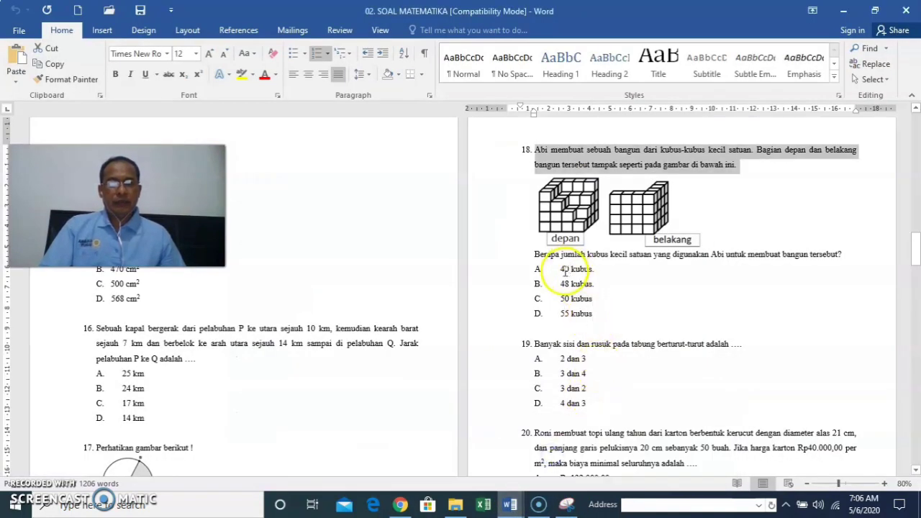
left_click_drag(562, 269, 597, 312)
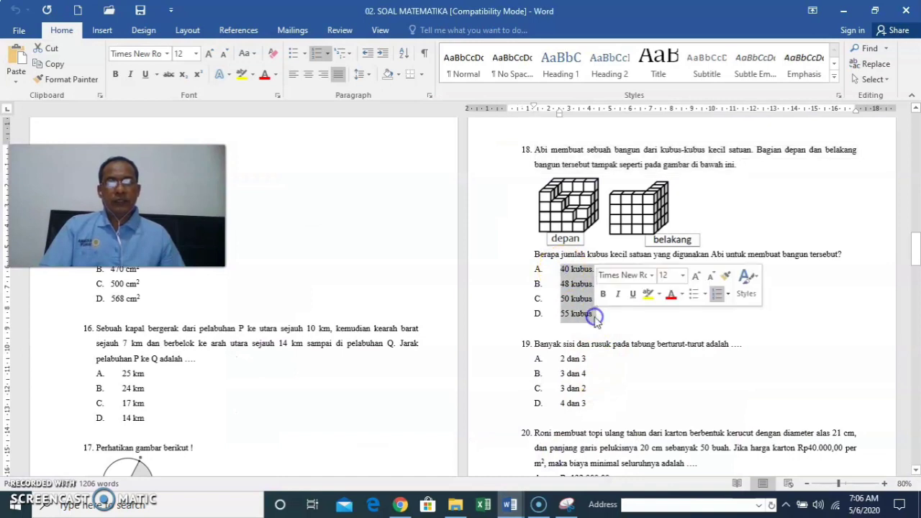
left_click(314, 54)
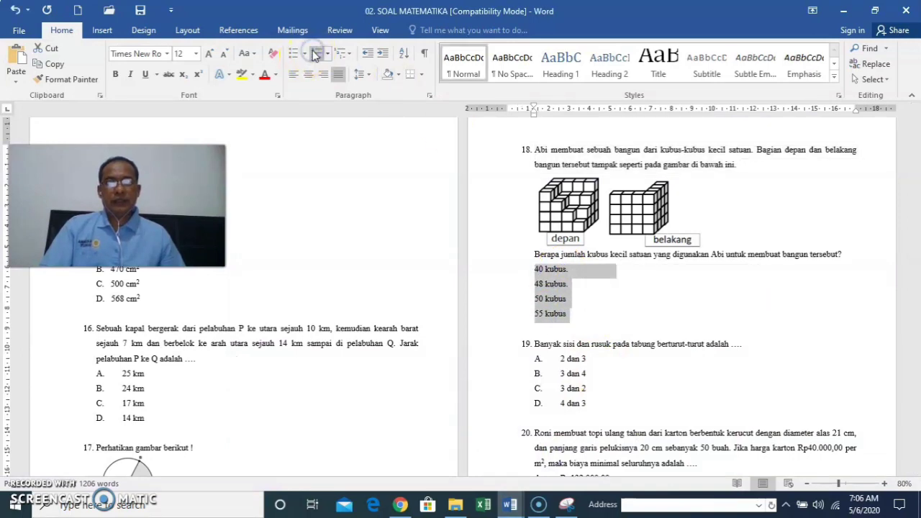
Copy the answers 40, 48, 50 and 55 kubus and select the form's Option 1 placeholder.
right_click(560, 285)
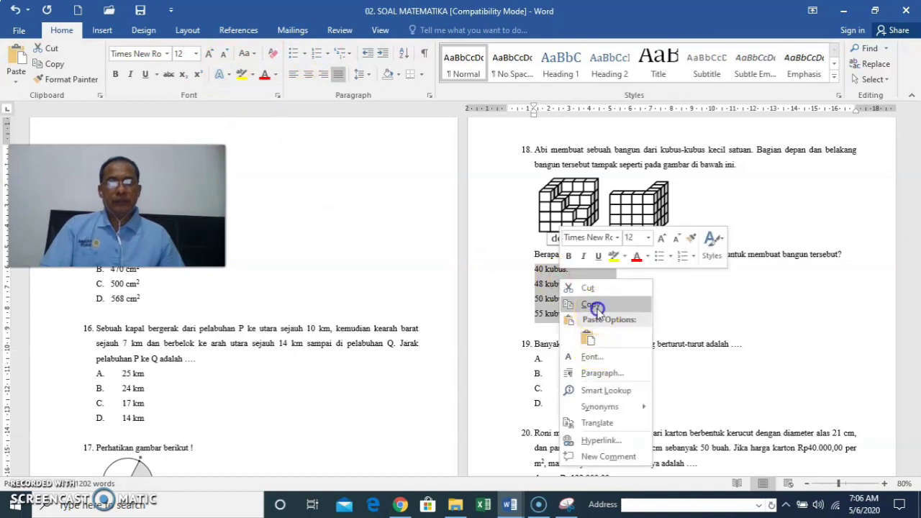
left_click(595, 306)
left_click(401, 505)
left_click(297, 360)
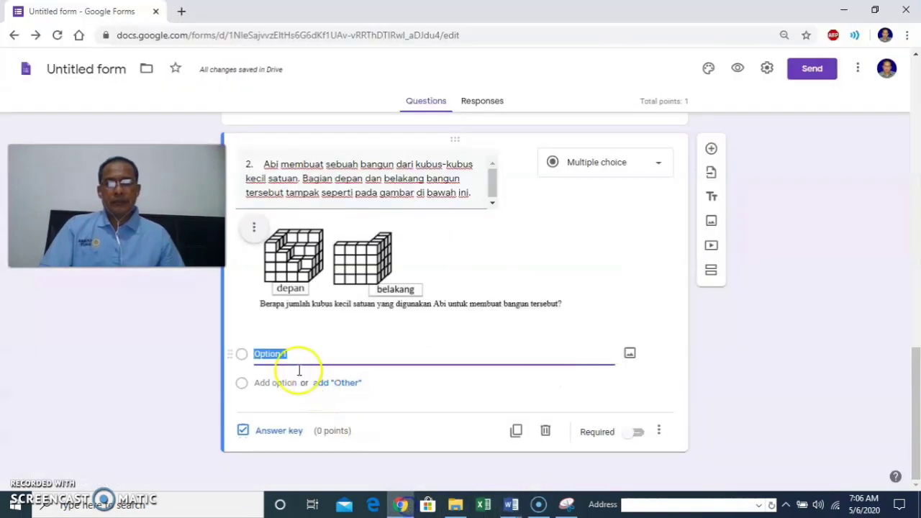
Paste choices 40, 48, 50 and 55 kubus into the question, then show 03 NASKAH SOAL UTAMA.
right_click(281, 353)
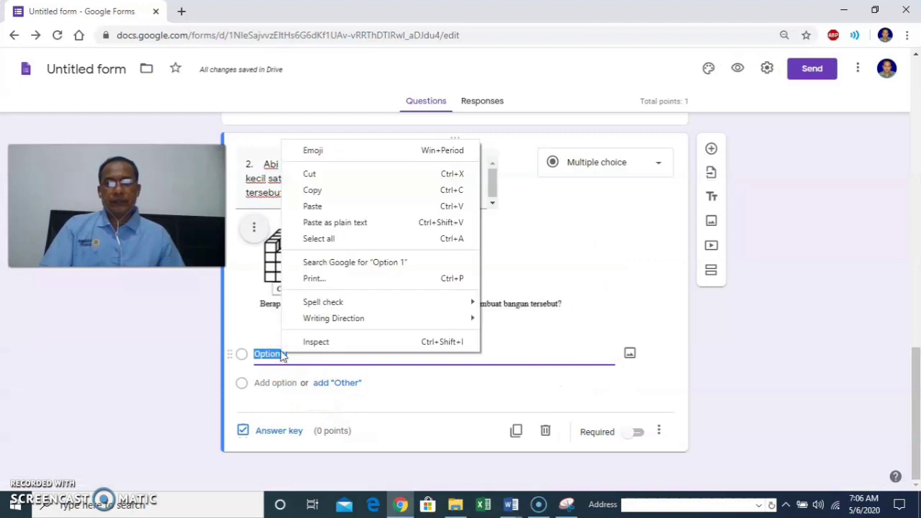
left_click(311, 208)
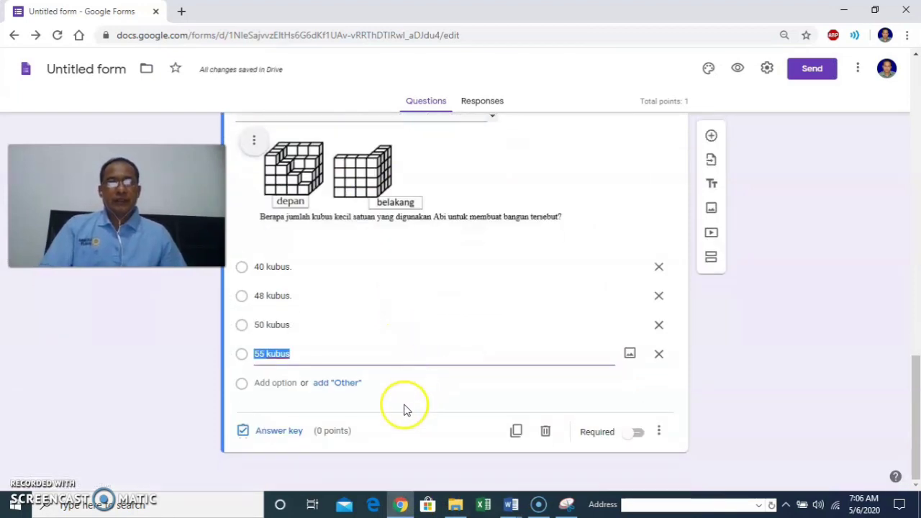
left_click(513, 502)
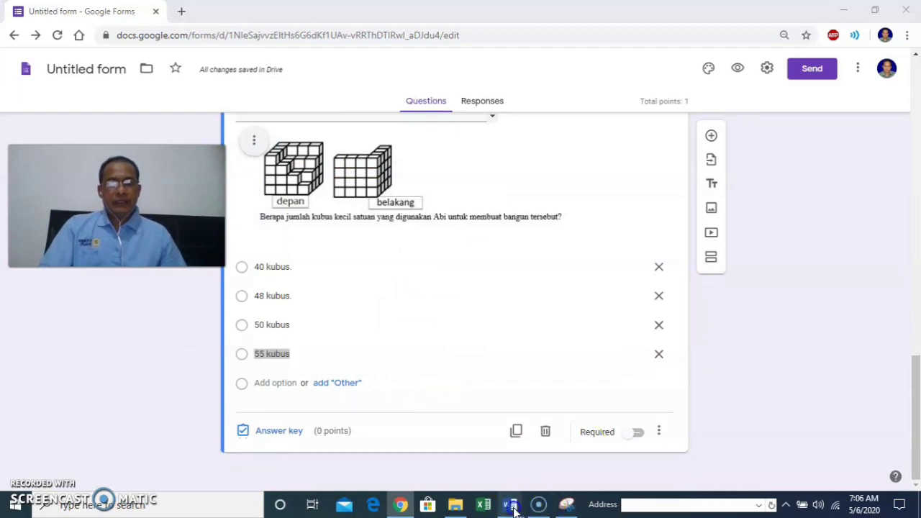
left_click(637, 476)
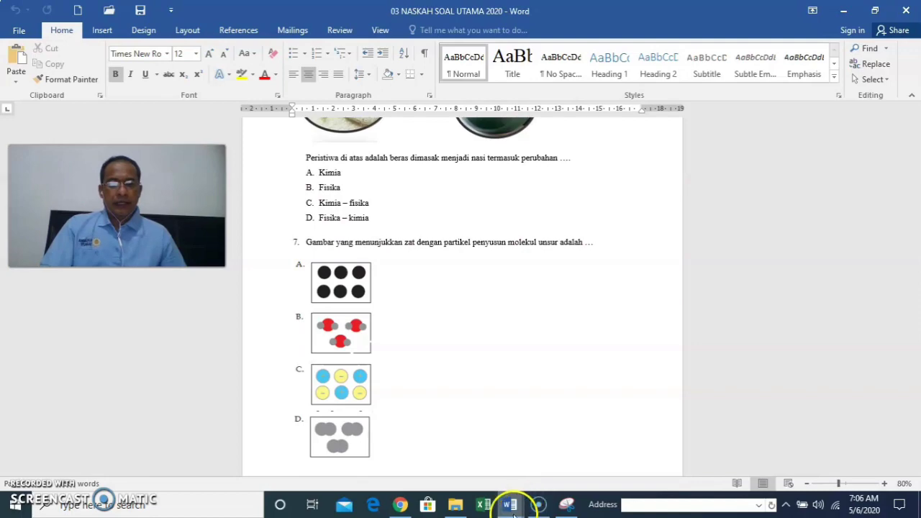
Scroll the 01 UTAMA NASKAH SOAL B INGGRIS paper to the questions 13–15 passage, then return to the form.
mouse_move(512, 508)
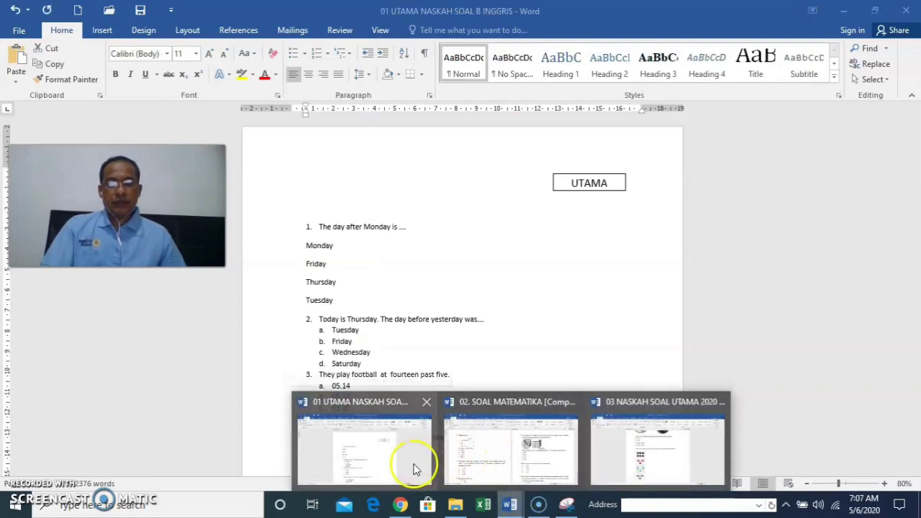
left_click(414, 469)
scroll(531, 344, "down", 10)
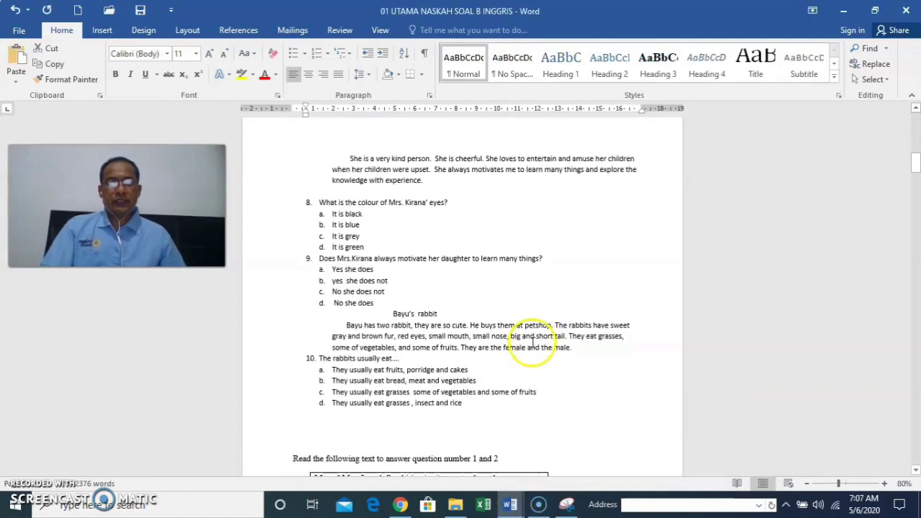
scroll(533, 344, "down", 15)
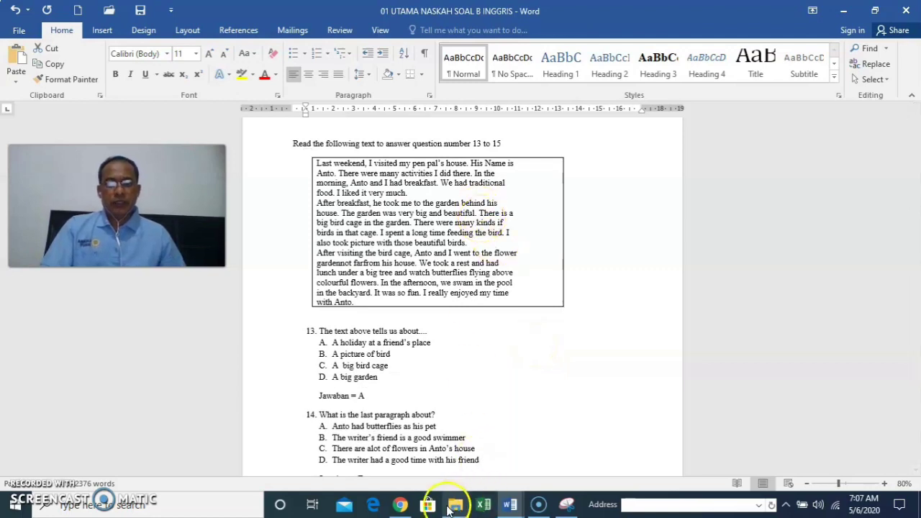
left_click(404, 506)
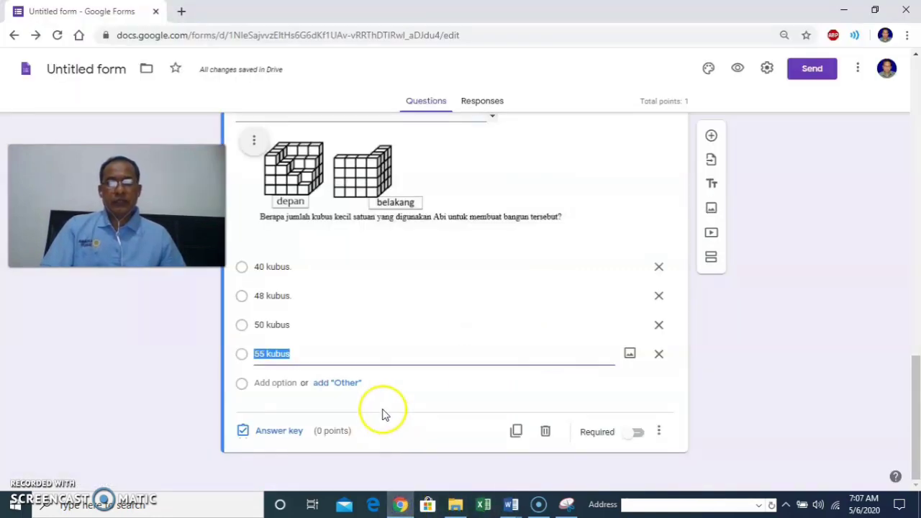
Make the cube question required and add a title-and-description block after it.
left_click(382, 334)
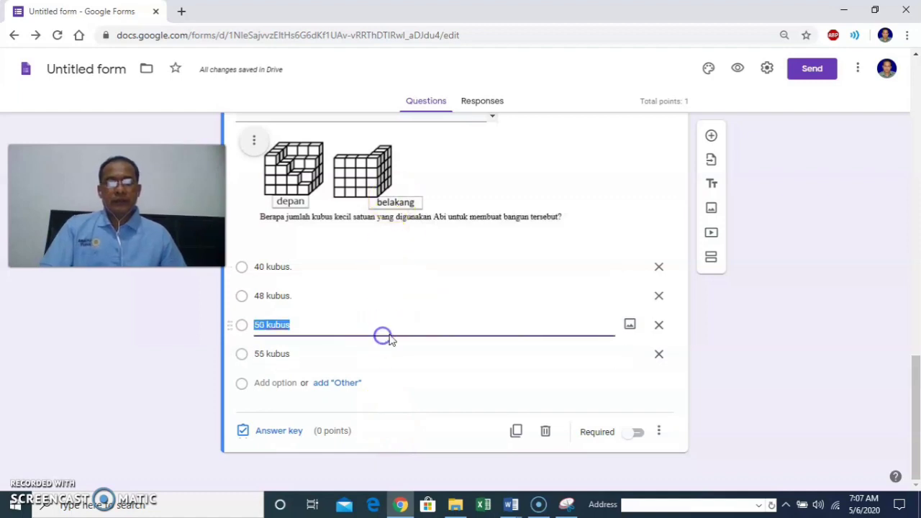
left_click(637, 432)
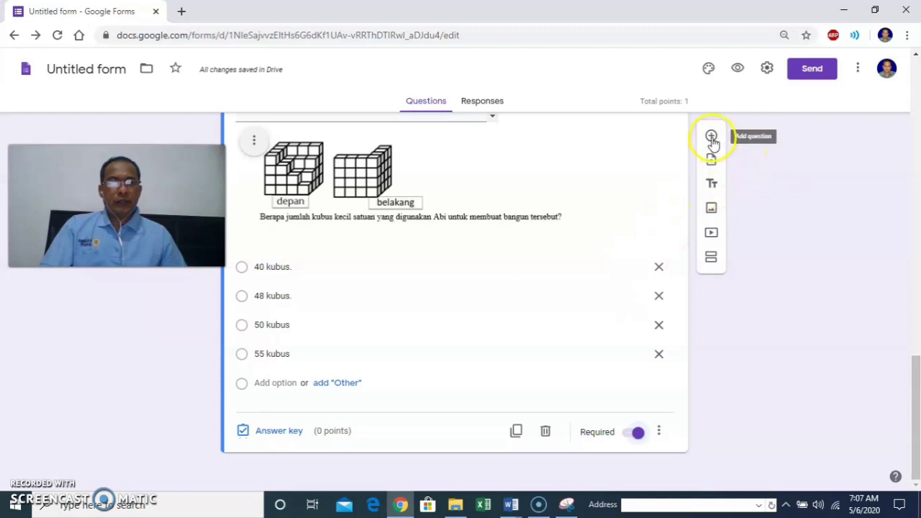
left_click(712, 187)
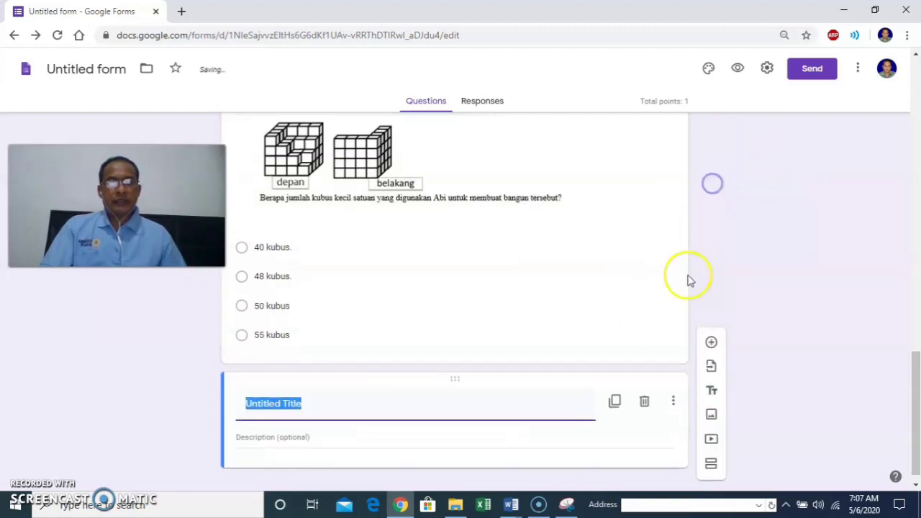
Copy the heading 'Read the following text to answer question number 13 to 15' into the title block.
mouse_move(510, 504)
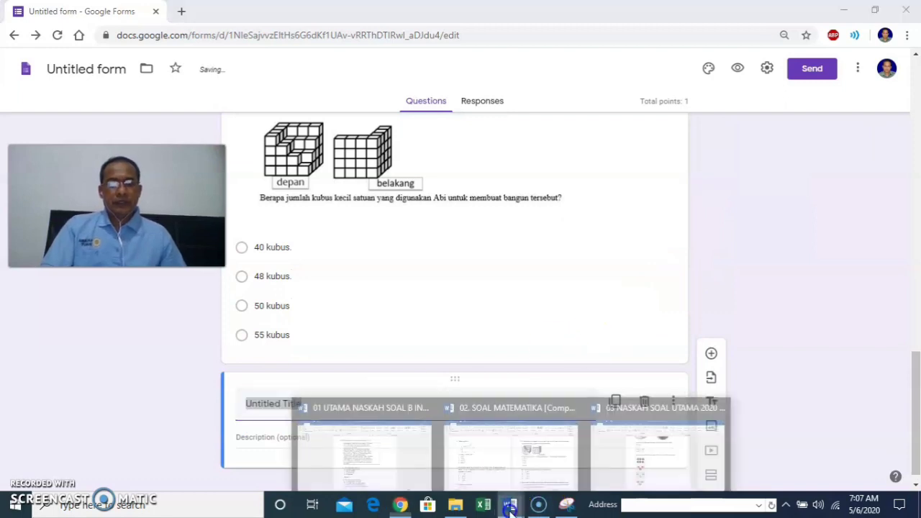
left_click(403, 462)
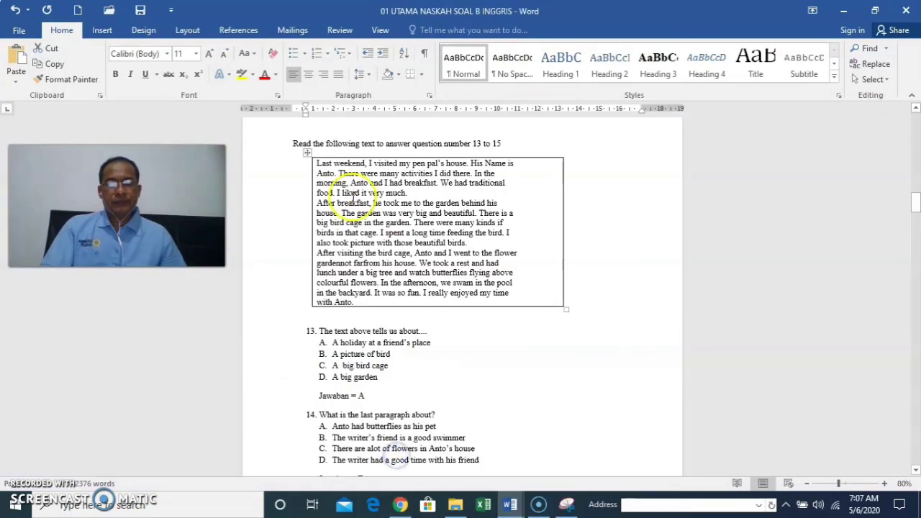
left_click_drag(293, 141, 519, 147)
right_click(439, 143)
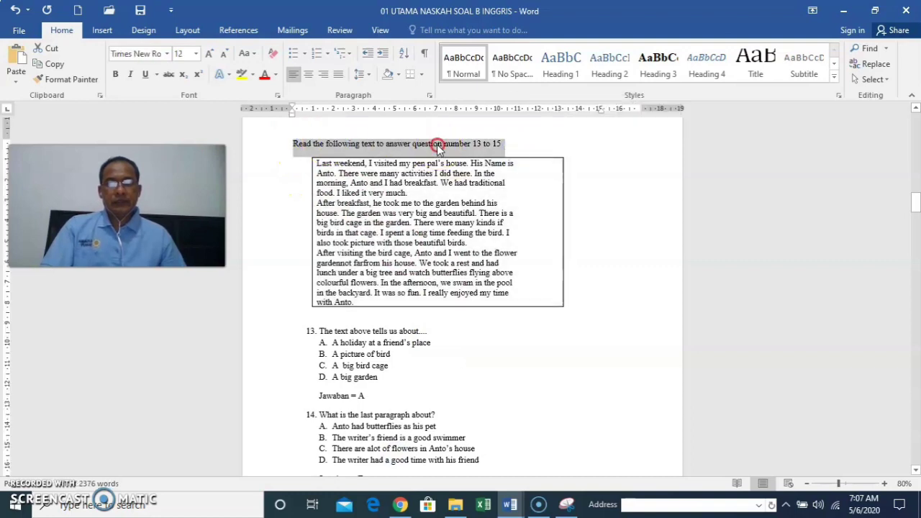
left_click(469, 172)
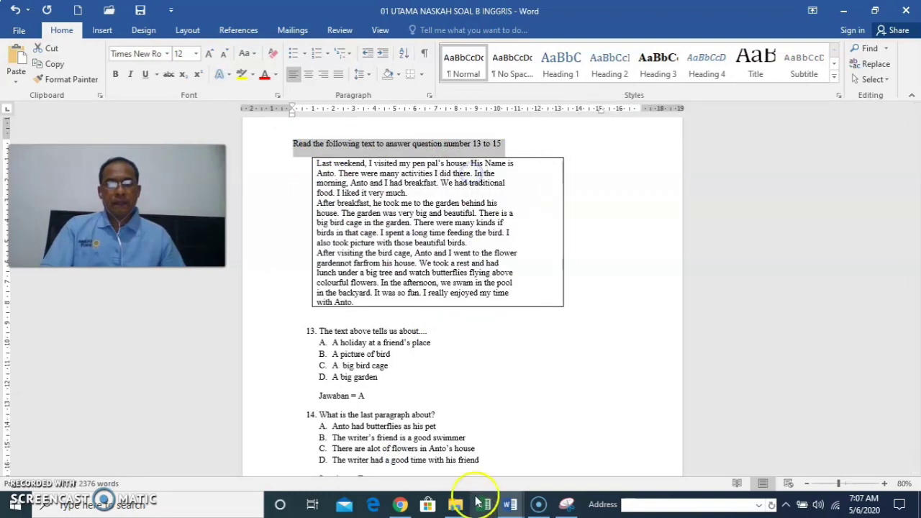
left_click(401, 504)
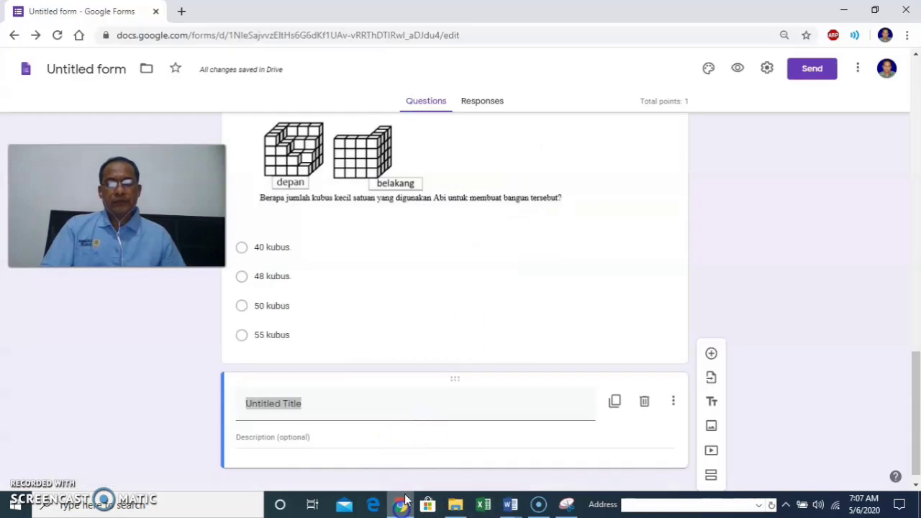
right_click(314, 411)
left_click(355, 267)
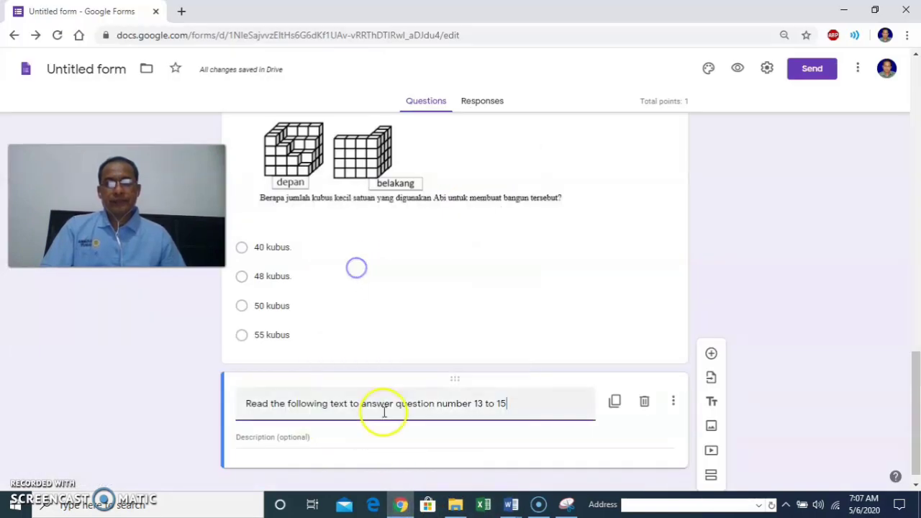
left_click(294, 426)
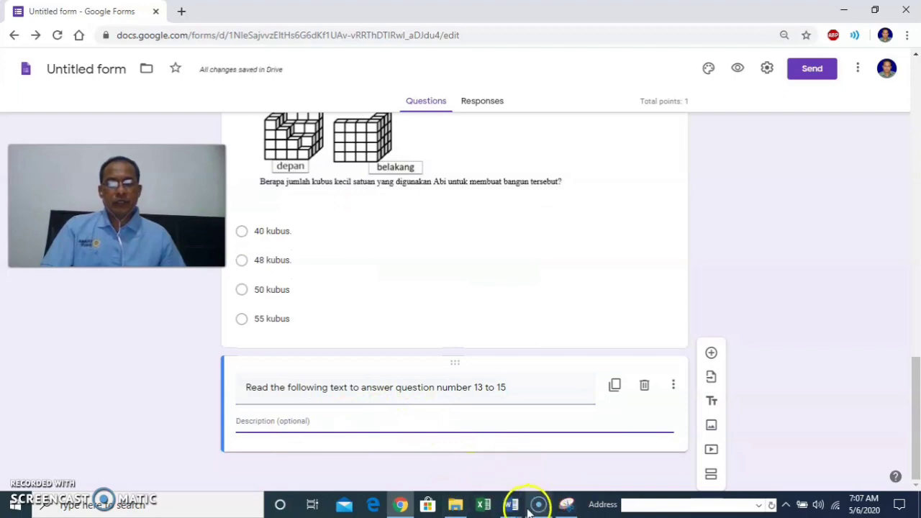
Capture the English paper's reading passage box and save it as JPEG file '3' in Laporan Maret.
mouse_move(511, 506)
mouse_move(461, 460)
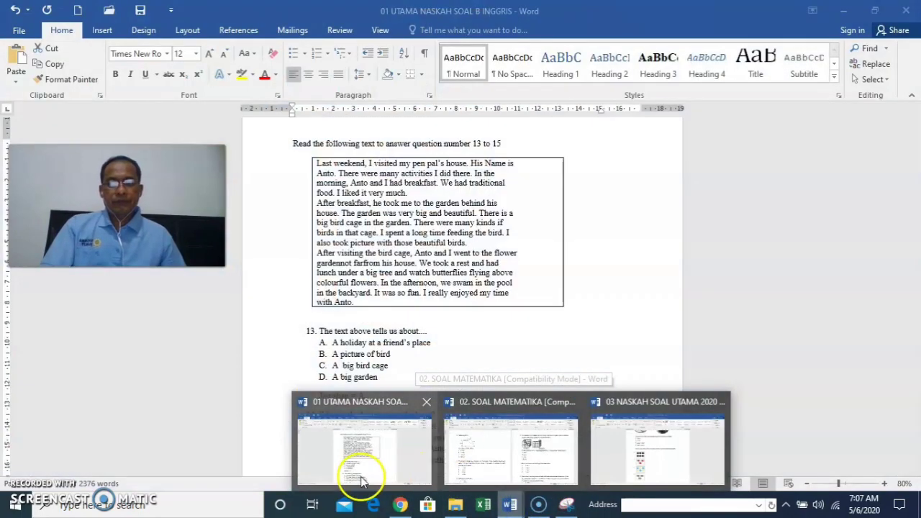
left_click(364, 457)
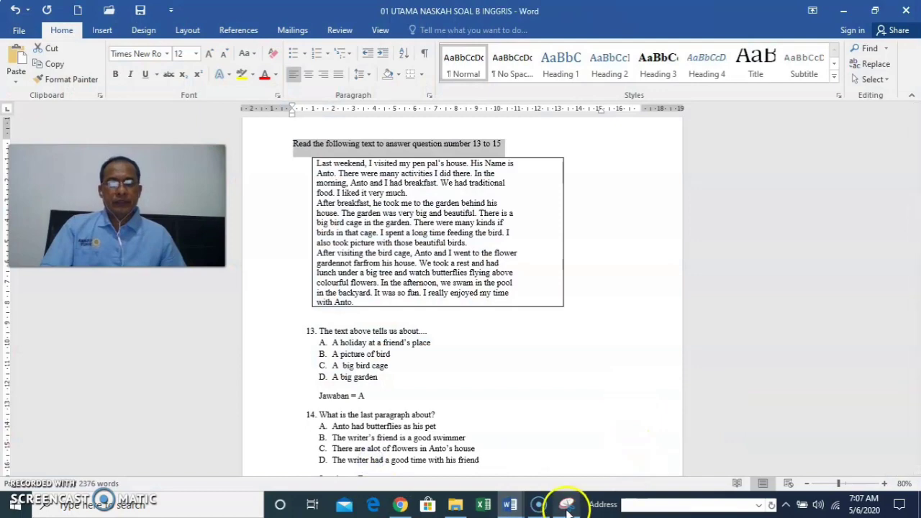
left_click(566, 506)
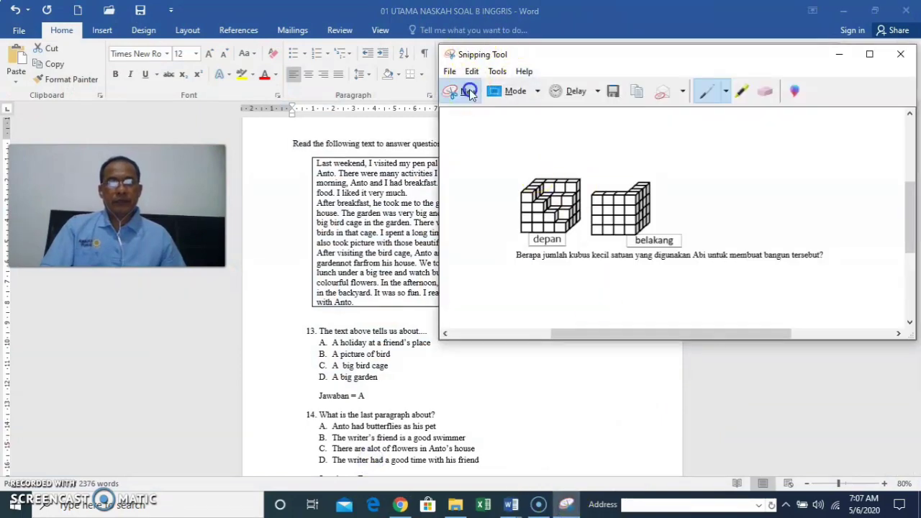
left_click(469, 91)
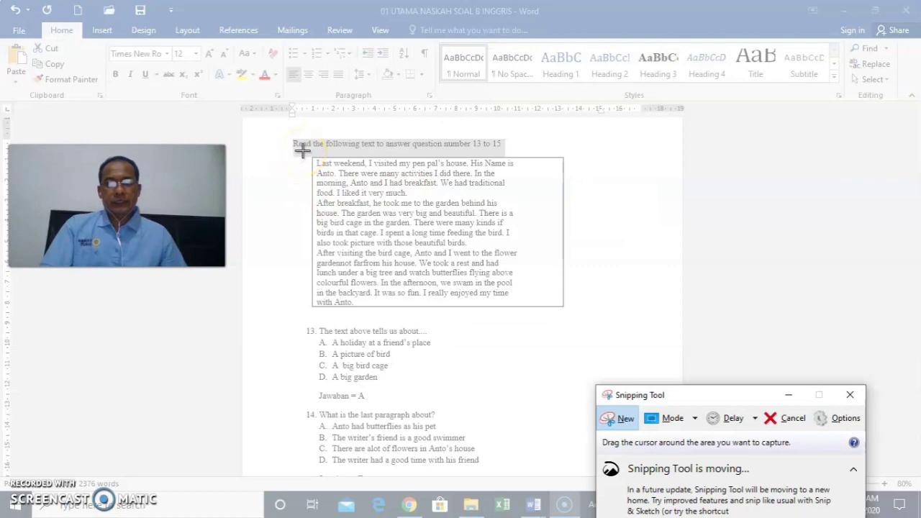
left_click_drag(301, 150, 577, 318)
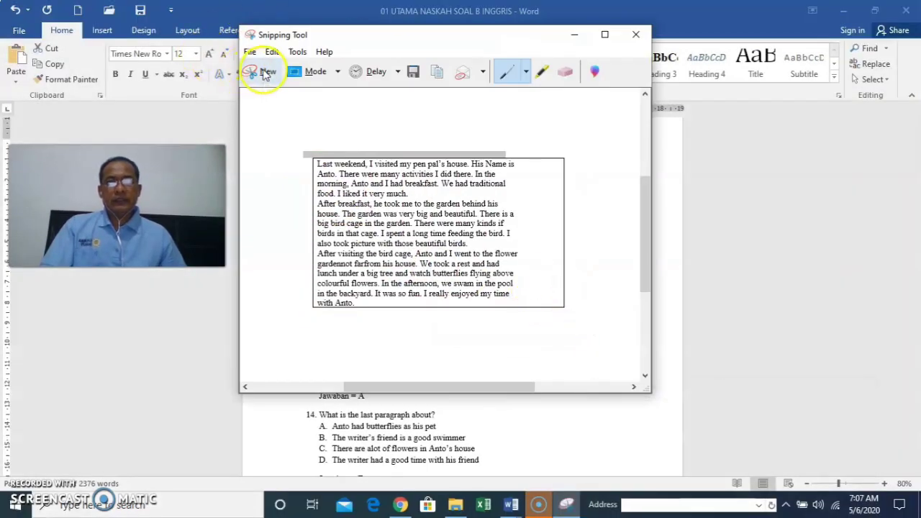
left_click(250, 52)
left_click(274, 88)
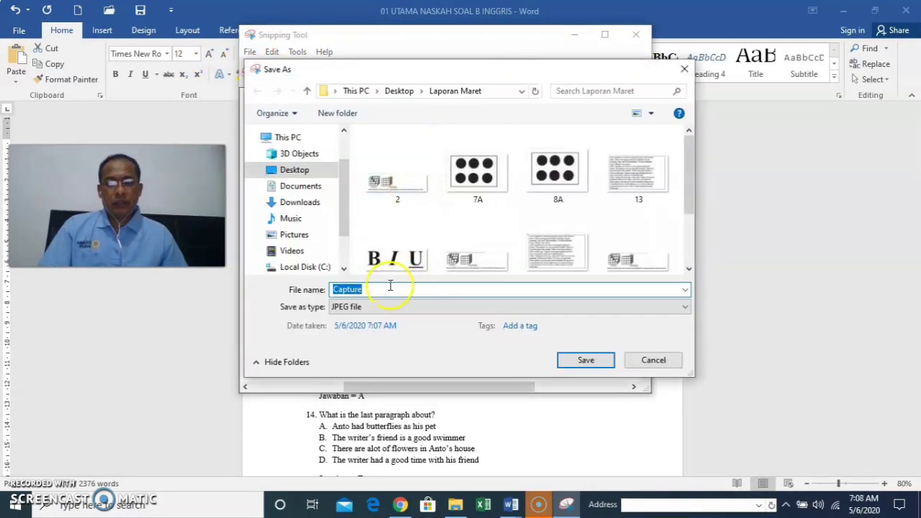
type("3")
left_click(584, 359)
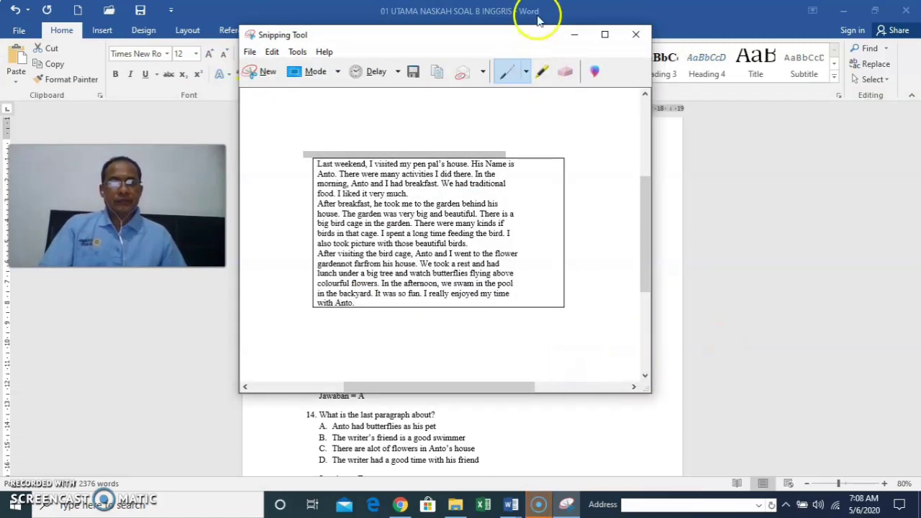
left_click(574, 34)
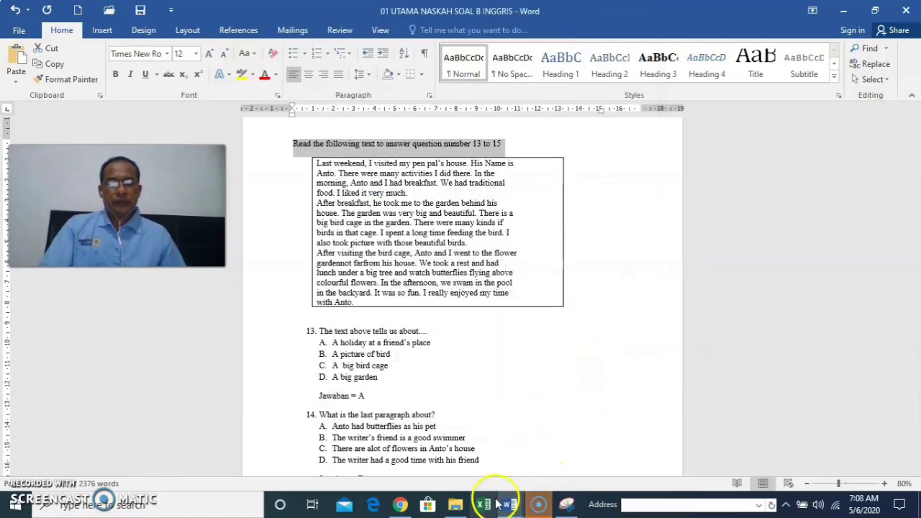
Upload image file 3, the reading passage capture, as an image block below the heading.
left_click(400, 504)
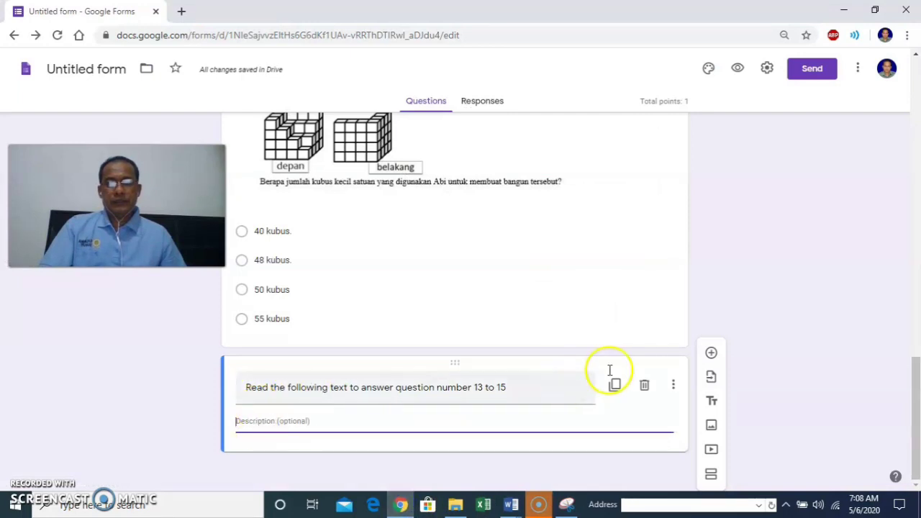
left_click(711, 427)
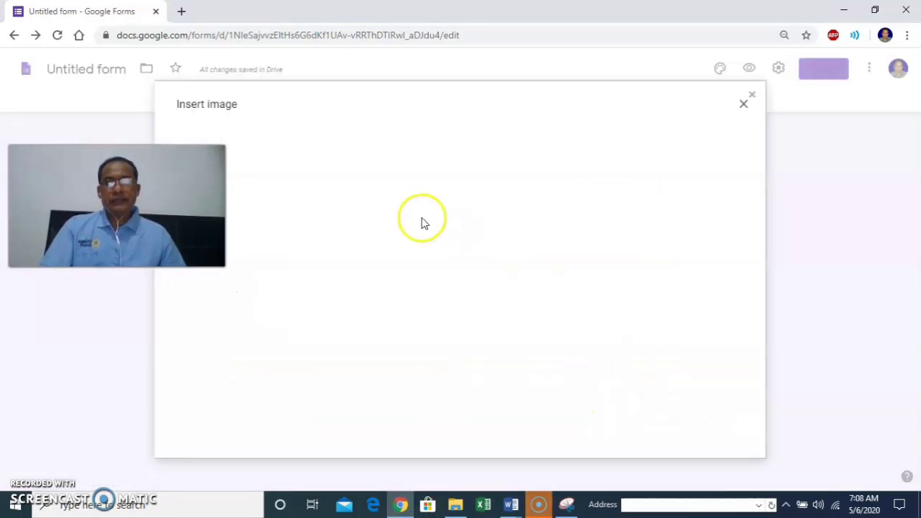
left_click(475, 348)
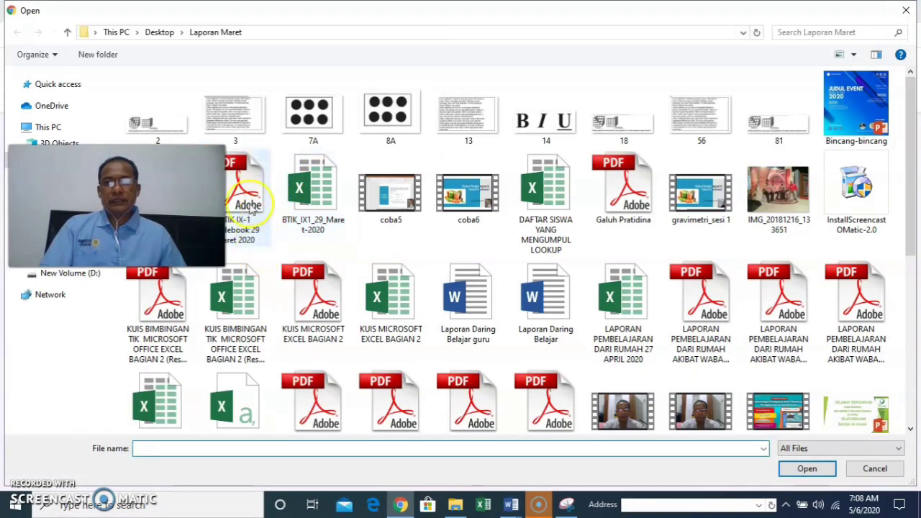
left_click(242, 135)
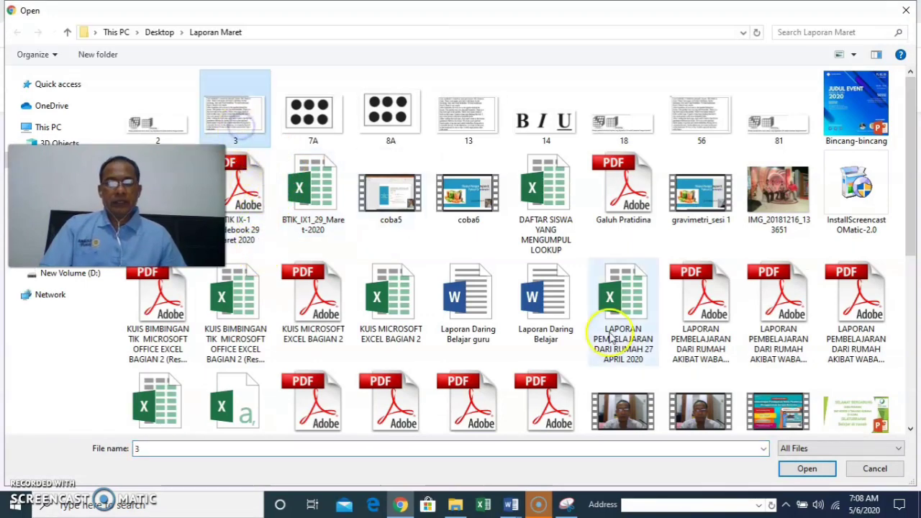
left_click(806, 468)
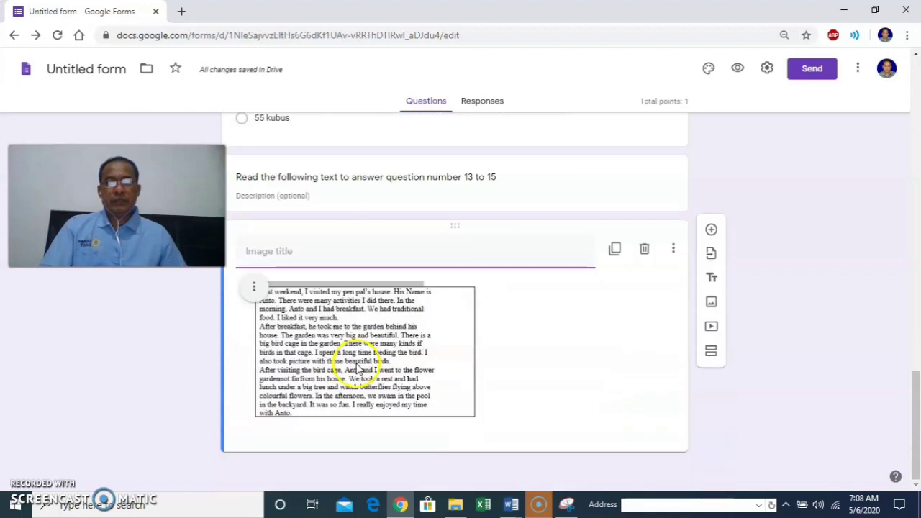
Enlarge the reading passage image, add a new question after it, then switch to Word.
left_click(395, 377)
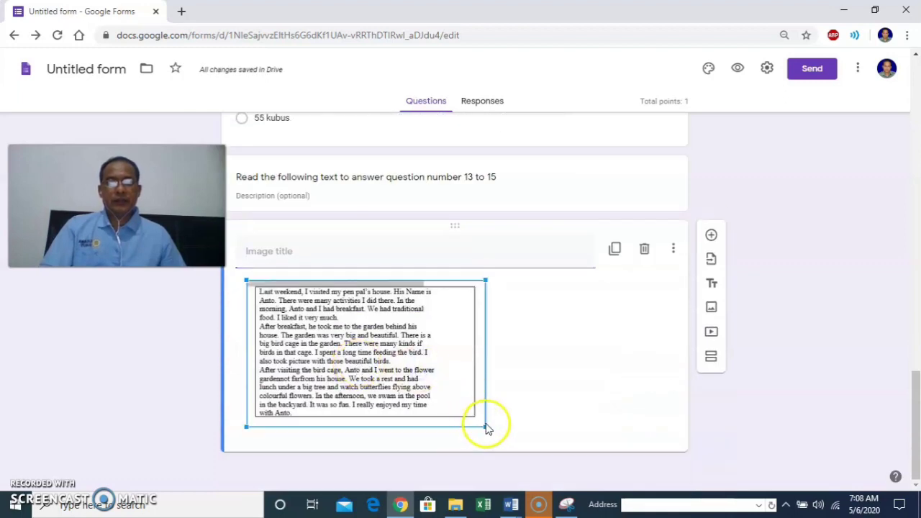
left_click_drag(486, 425, 533, 446)
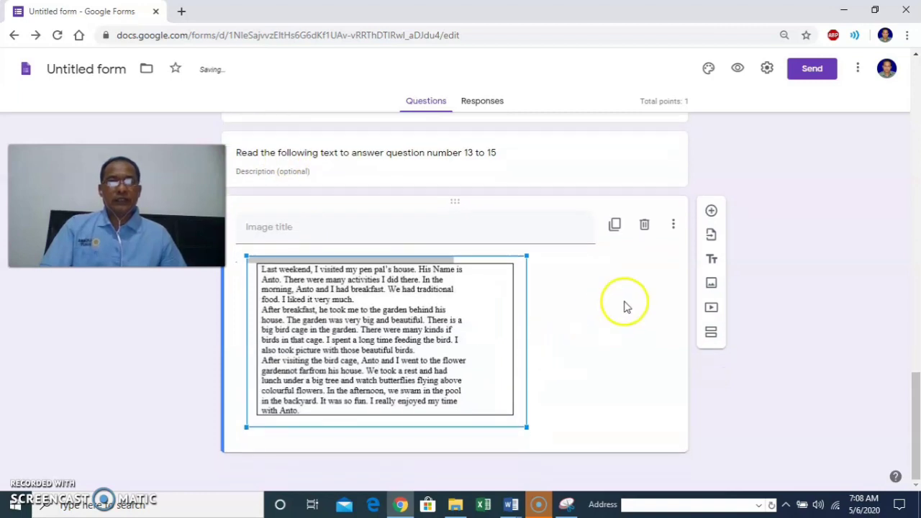
left_click(712, 211)
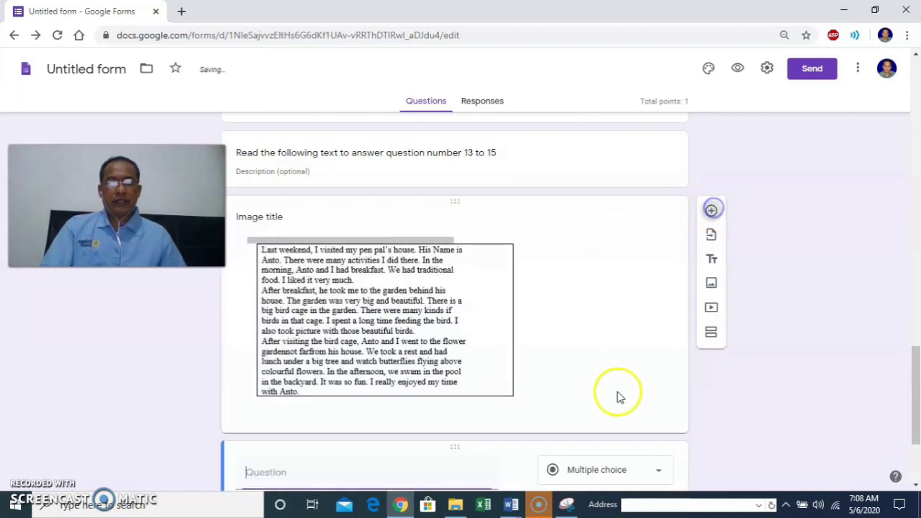
left_click(516, 506)
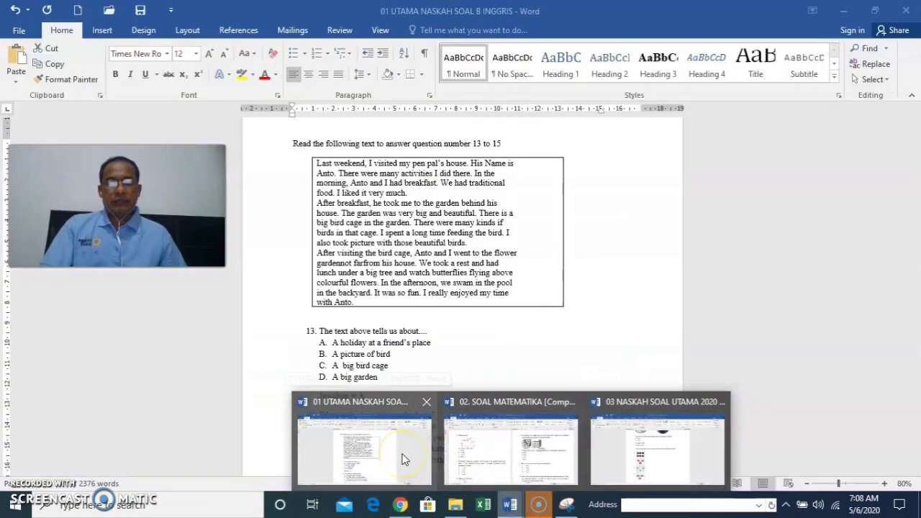
Bring up the '01 UTAMA NASKAH SOAL B INGGRIS' document and select its reading passage text box.
left_click(404, 459)
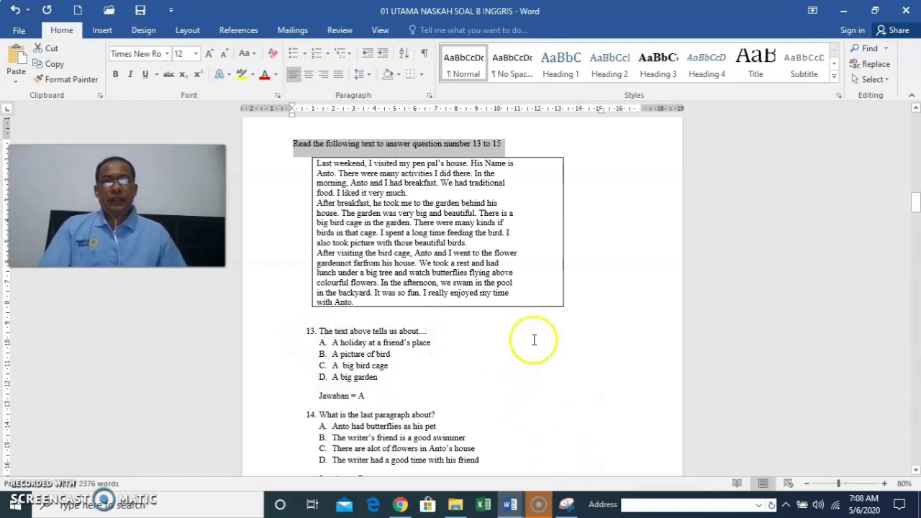
left_click(439, 301)
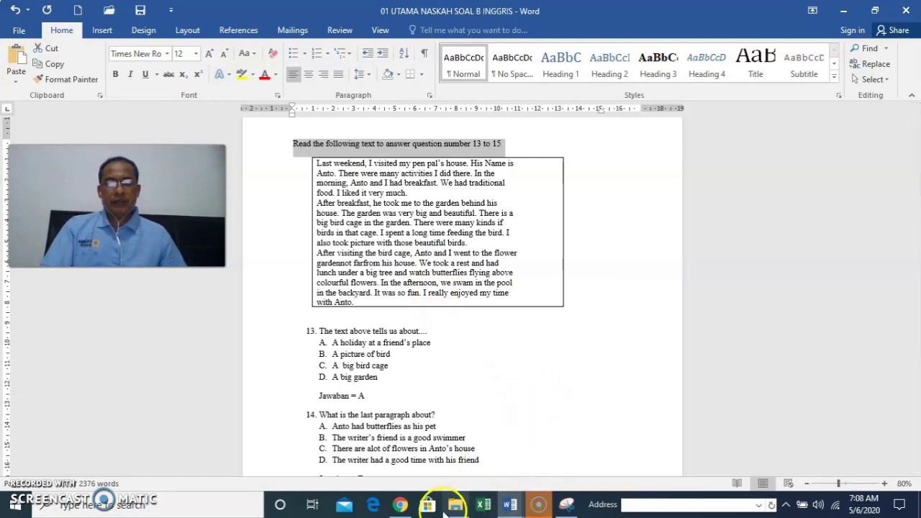
Back in the form, mark the new question after the passage as required.
left_click(411, 506)
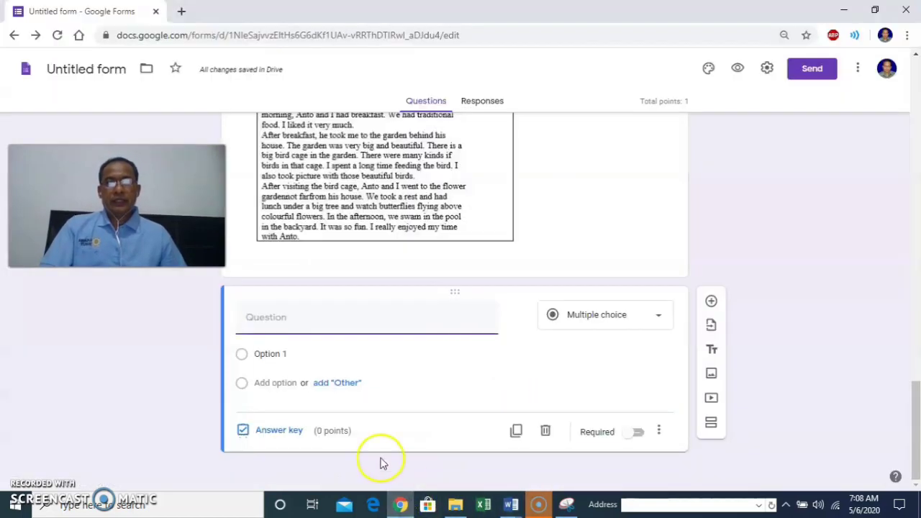
scroll(511, 269, "up", 5)
scroll(512, 269, "down", 5)
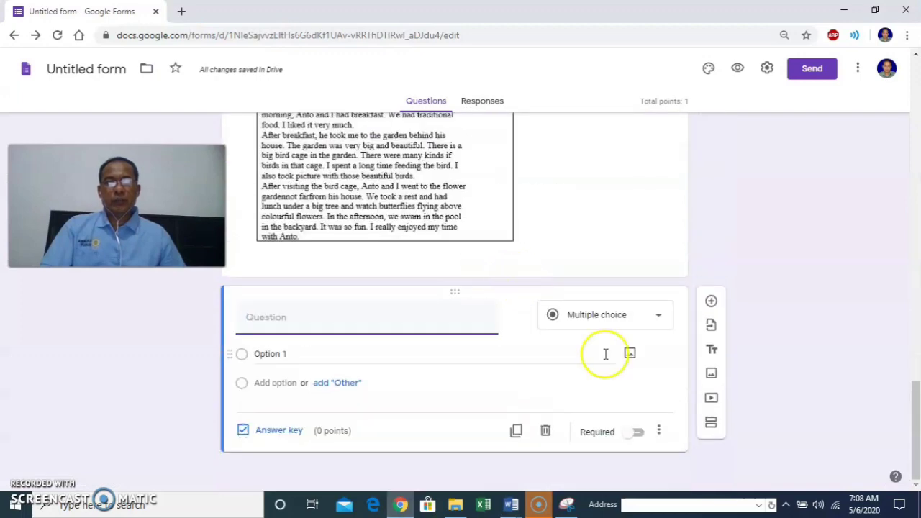
left_click(639, 433)
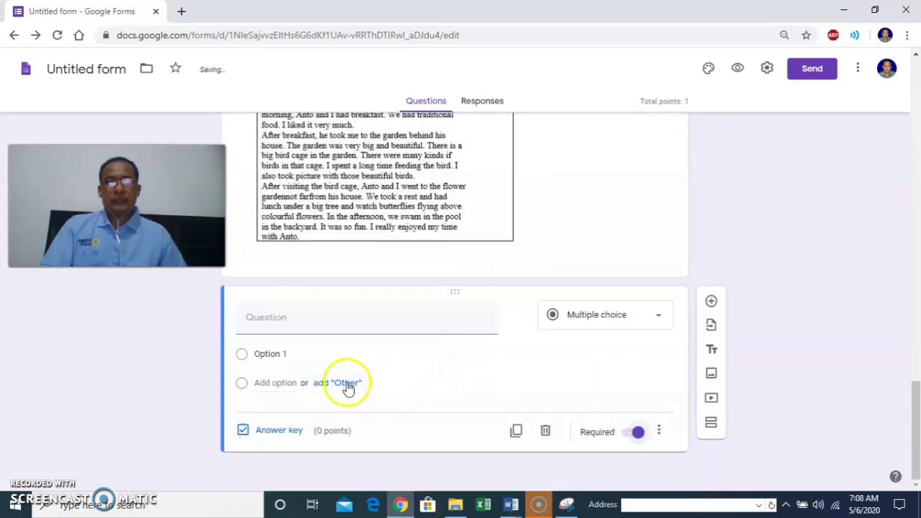
scroll(358, 329, "up", 5)
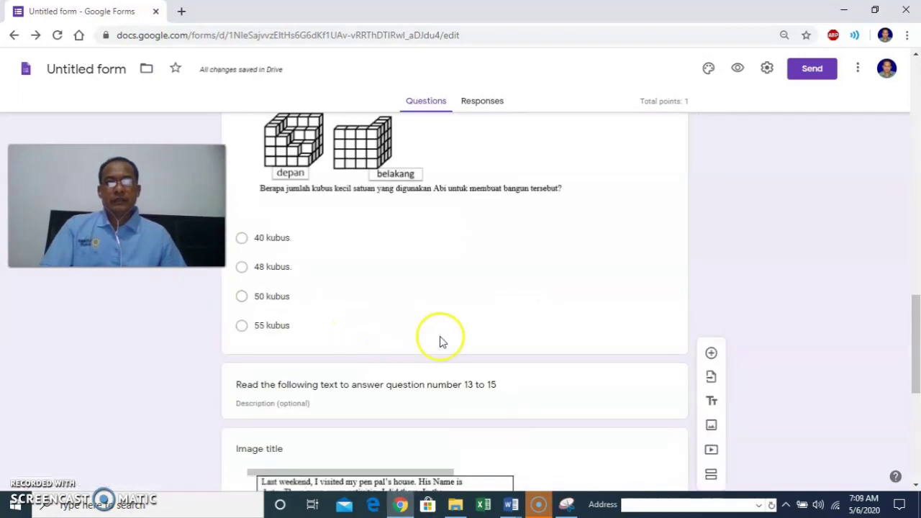
scroll(438, 339, "down", 5)
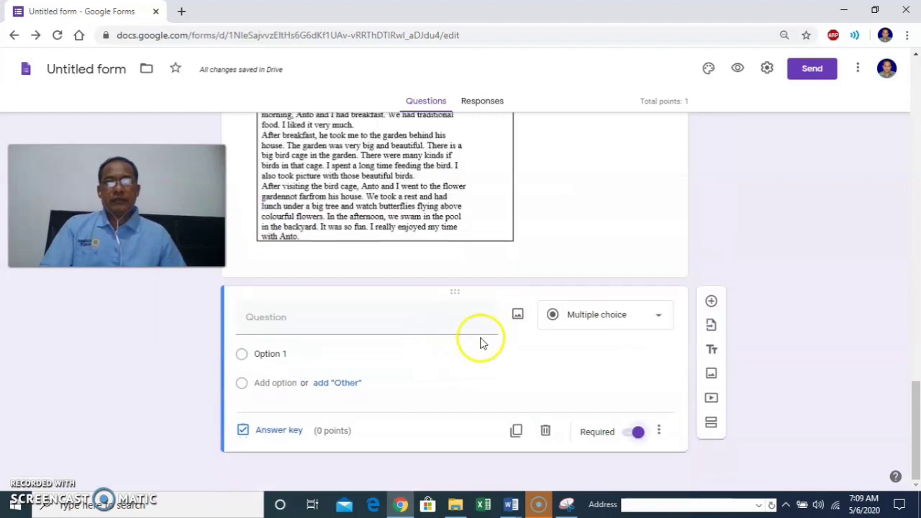
Add a section titled ESSAY, described 'JAWAB DENGAN SINGKAT', with a new question beneath it.
left_click(714, 428)
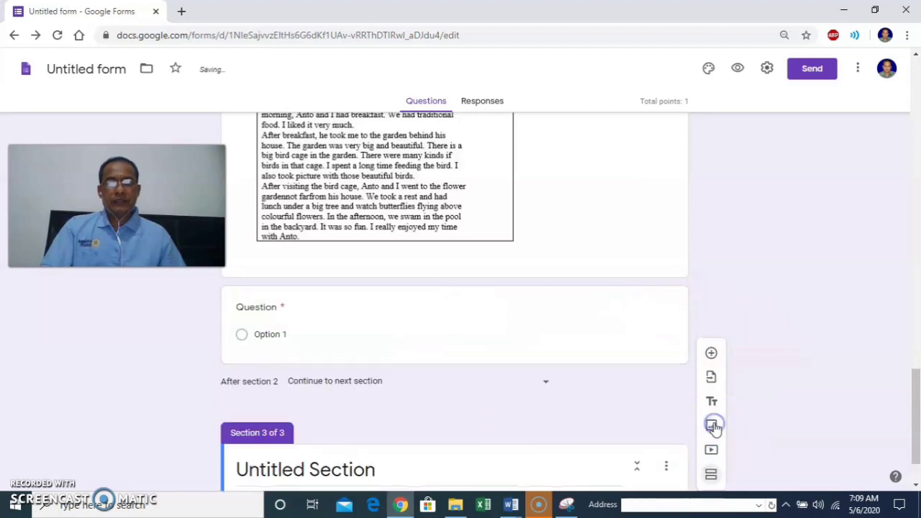
left_click(324, 405)
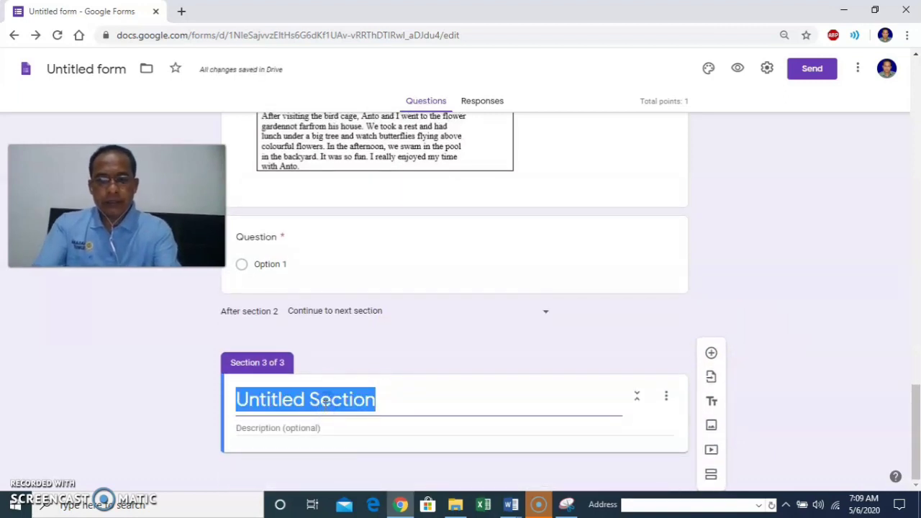
type("ENGAN SINGKAT")
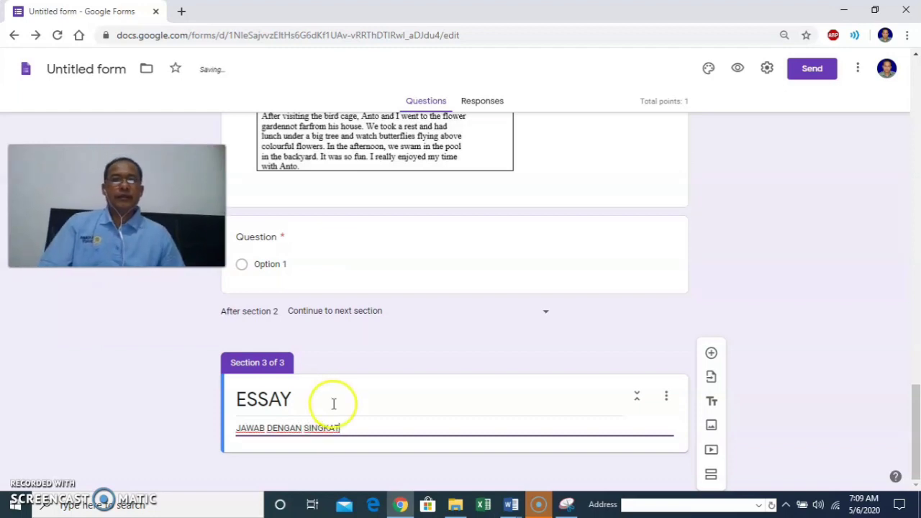
left_click(710, 353)
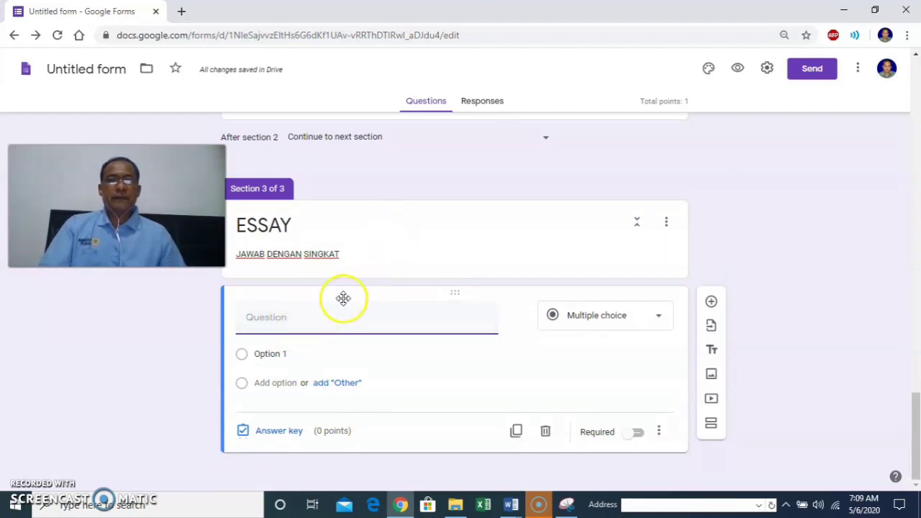
Make the ESSAY question a Short answer question and open the form preview.
left_click(589, 314)
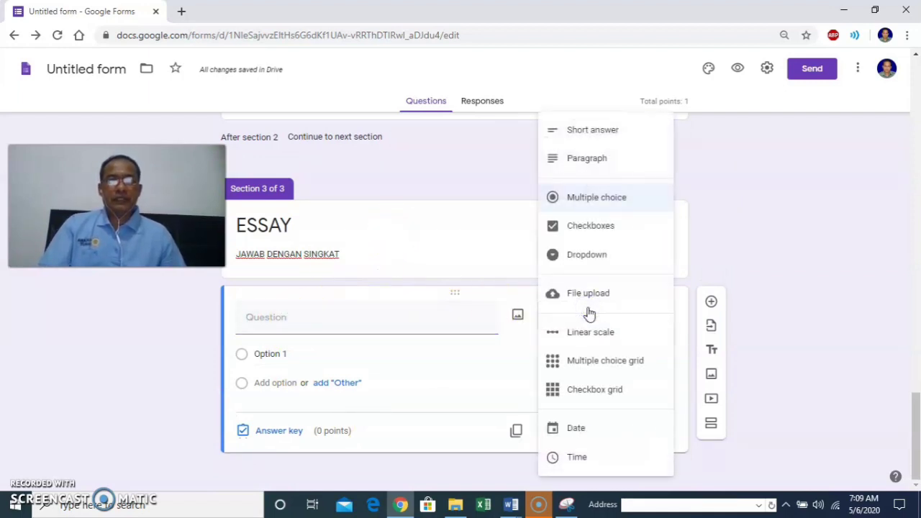
left_click(587, 129)
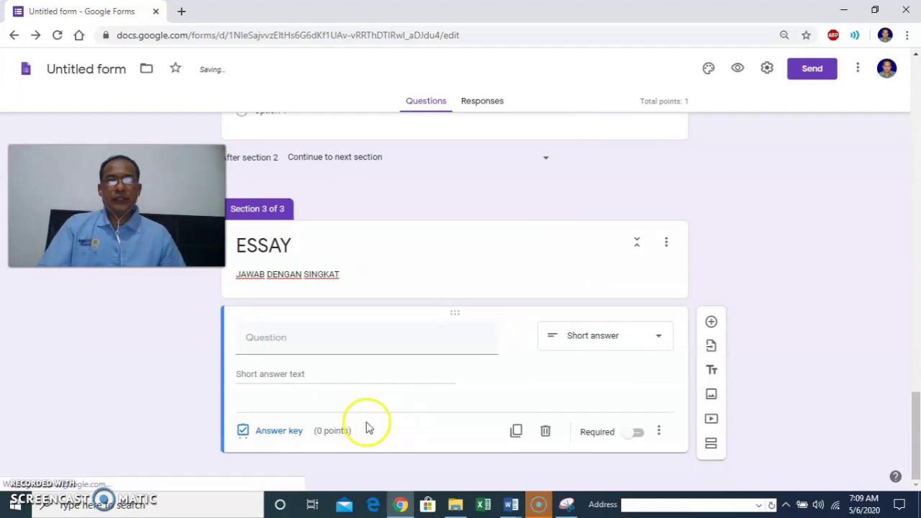
scroll(630, 306, "up", 20)
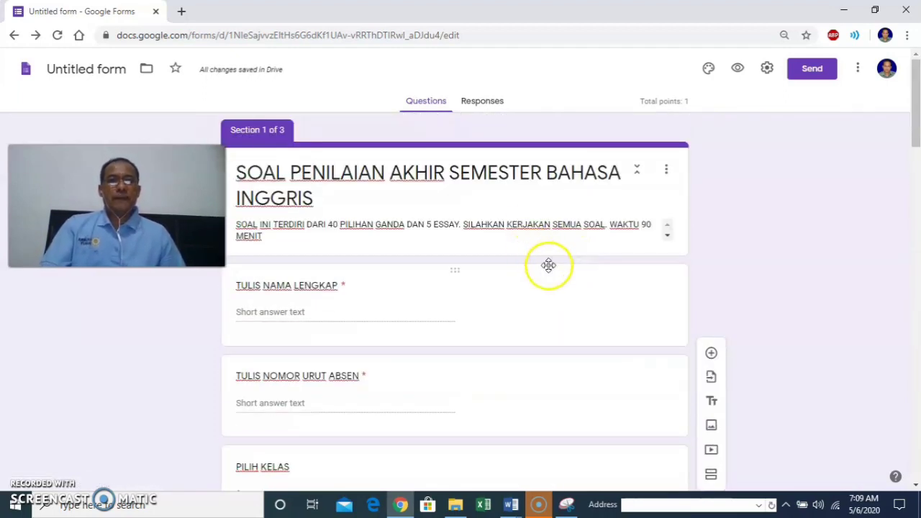
left_click(737, 71)
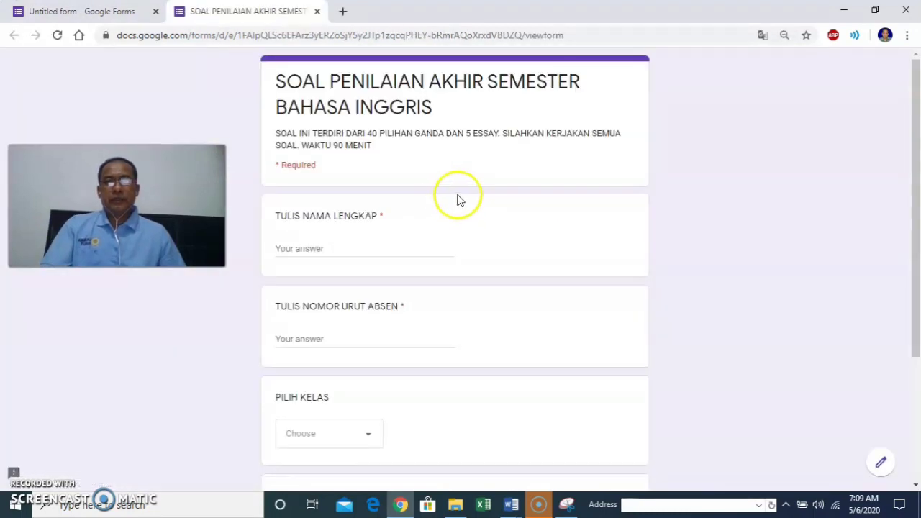
In the preview, enter a name, attendance number 1, class VII-1 and the token.
scroll(459, 201, "down", 3)
scroll(462, 203, "up", 3)
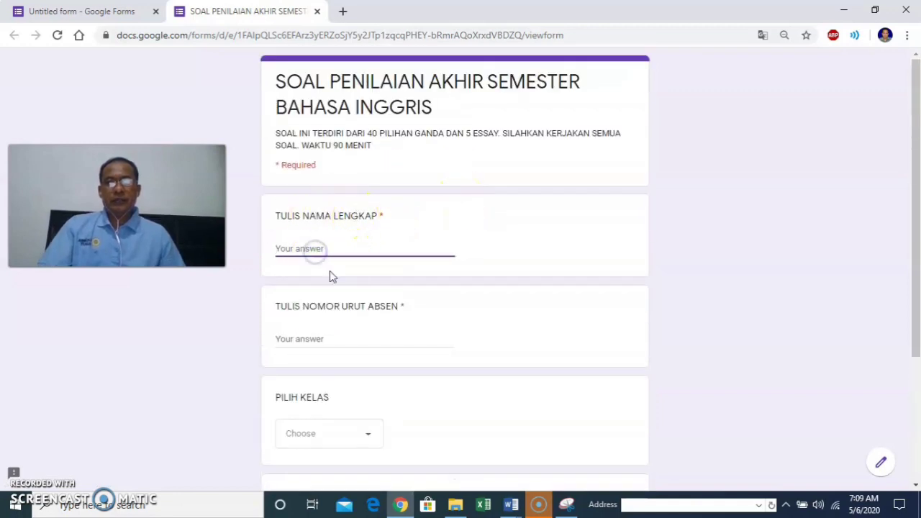
scroll(339, 284, "down", 3)
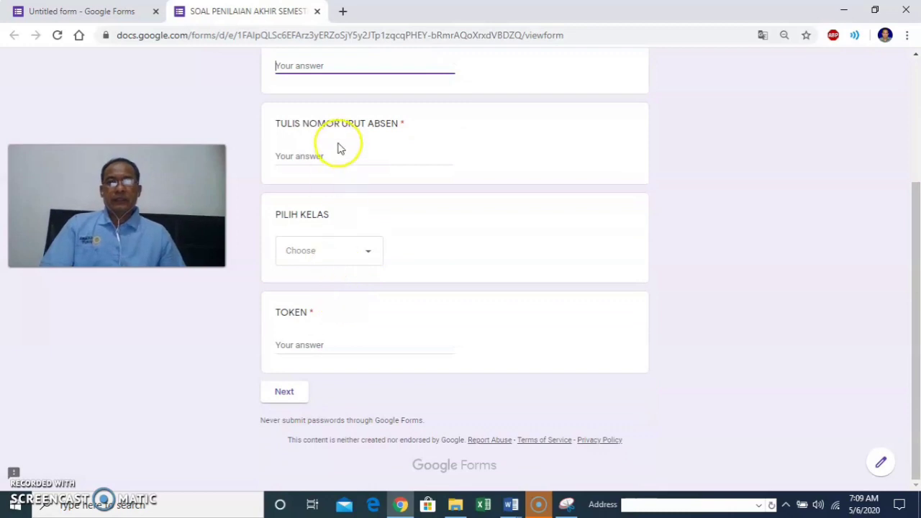
scroll(354, 334, "up", 3)
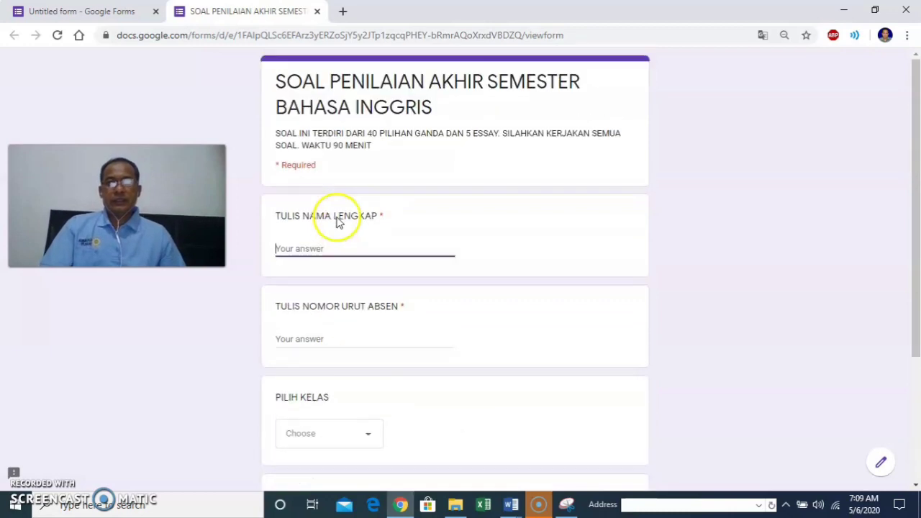
scroll(339, 237, "down", 3)
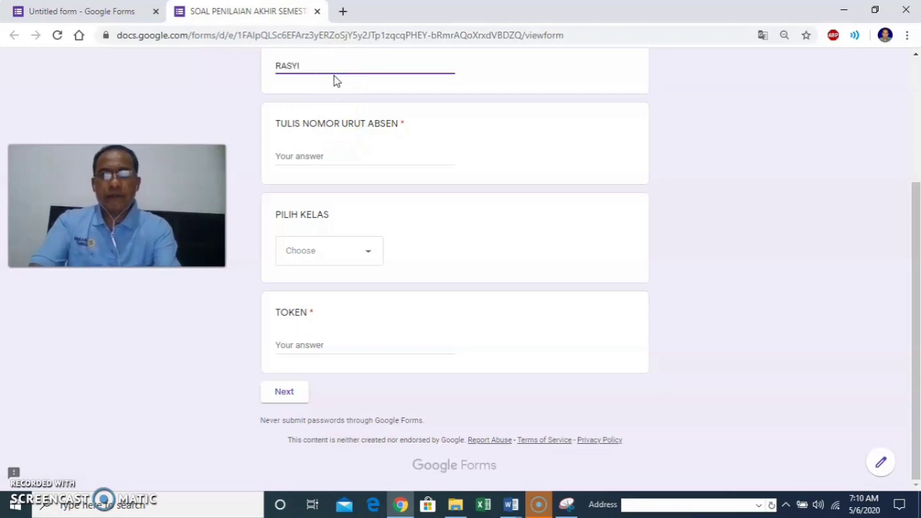
left_click(339, 155)
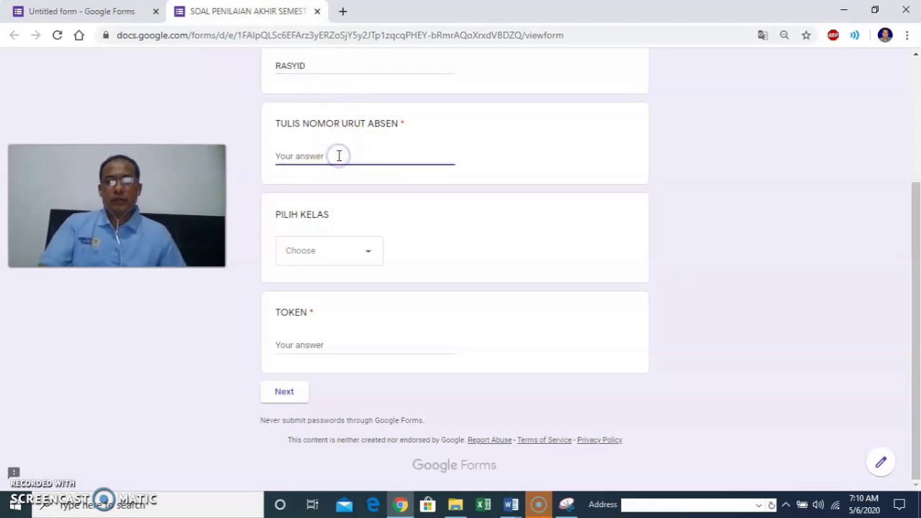
left_click(319, 253)
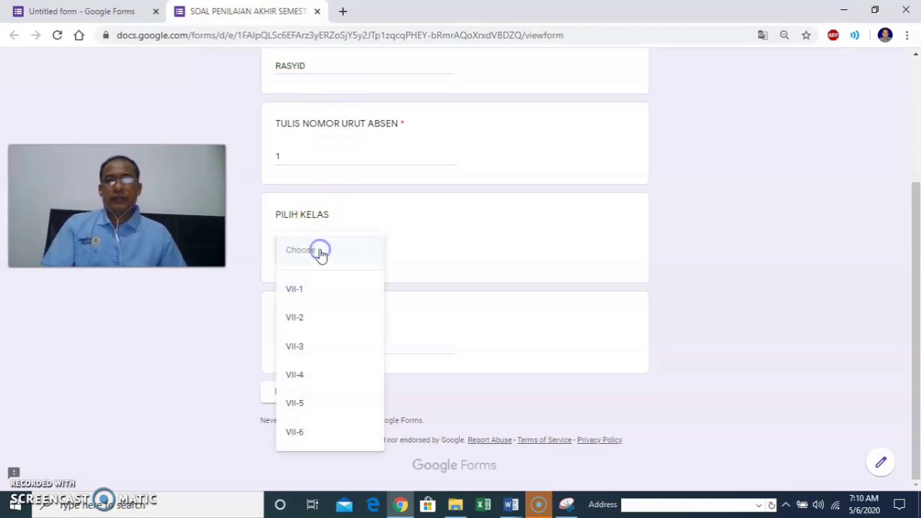
left_click(315, 291)
left_click(313, 341)
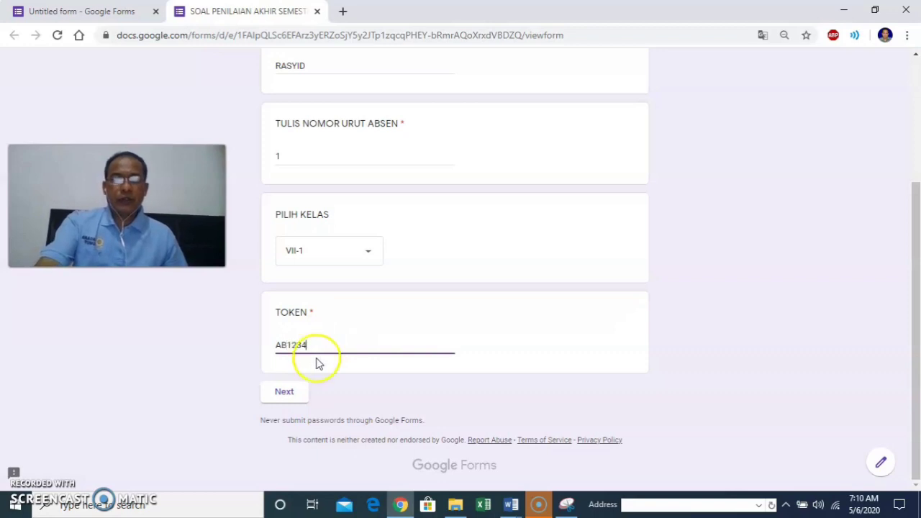
Continue to the PILIHAN GANDA page and scroll through questions 1–2 and the reading passage.
left_click(286, 392)
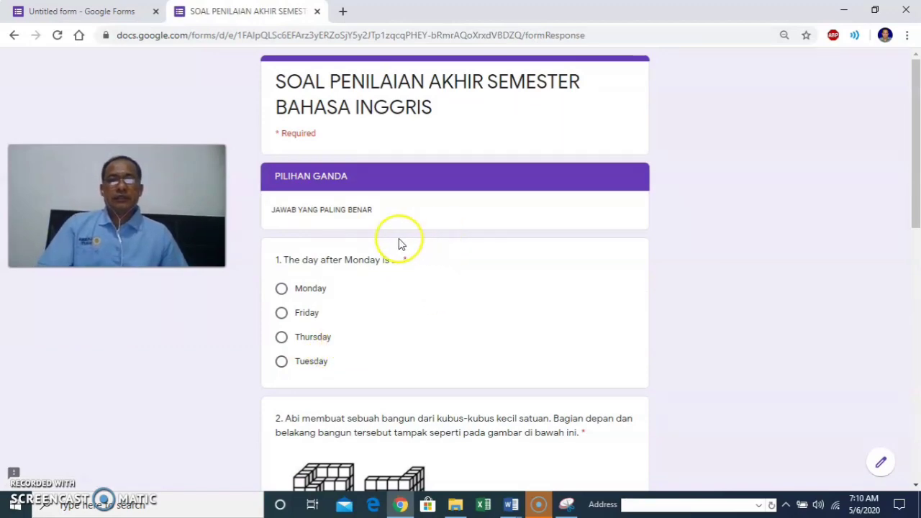
scroll(353, 256, "down", 5)
scroll(353, 256, "up", 7)
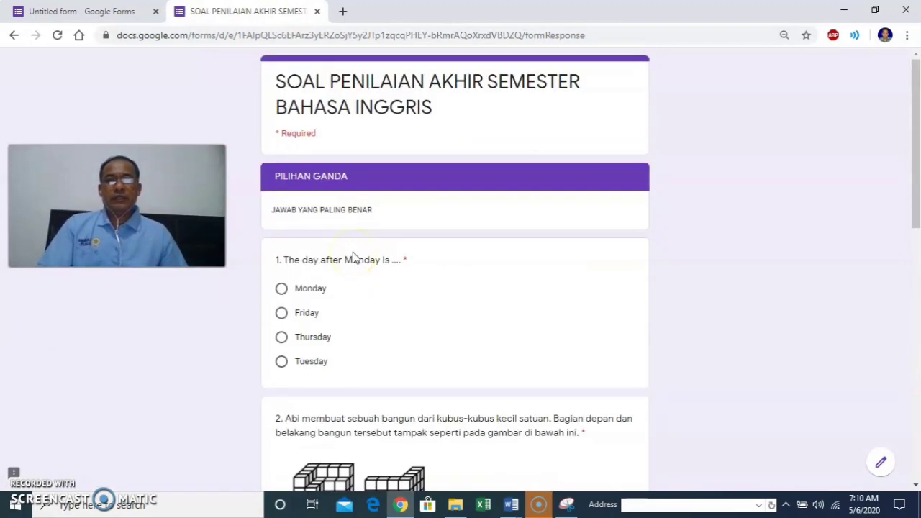
scroll(352, 256, "down", 10)
scroll(354, 250, "up", 10)
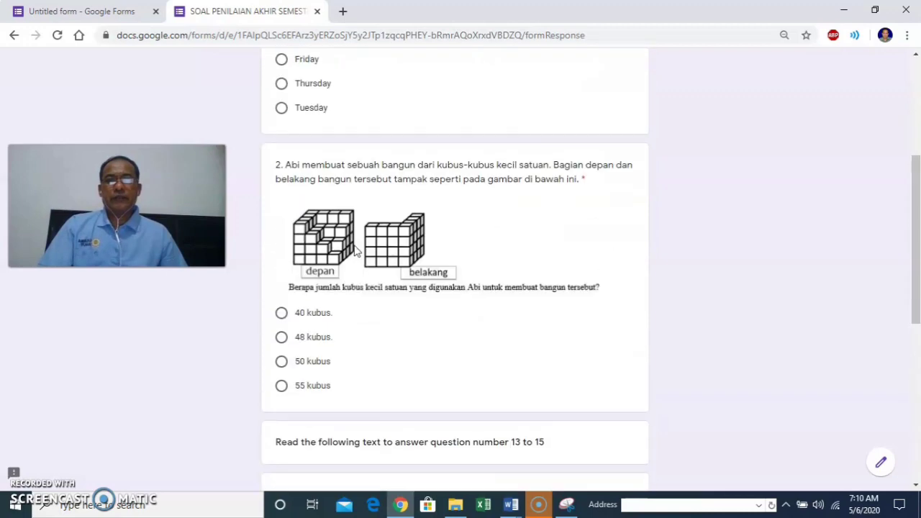
scroll(354, 249, "down", 10)
scroll(354, 250, "up", 10)
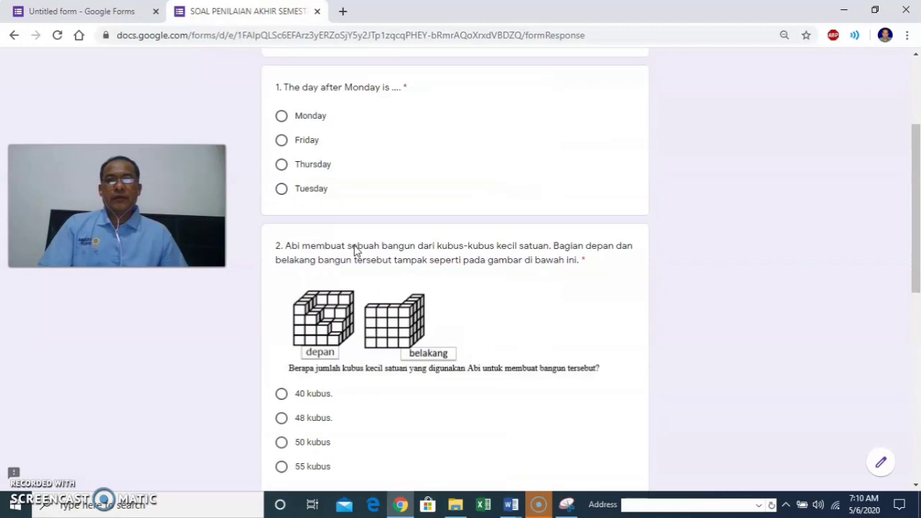
scroll(360, 208, "down", 10)
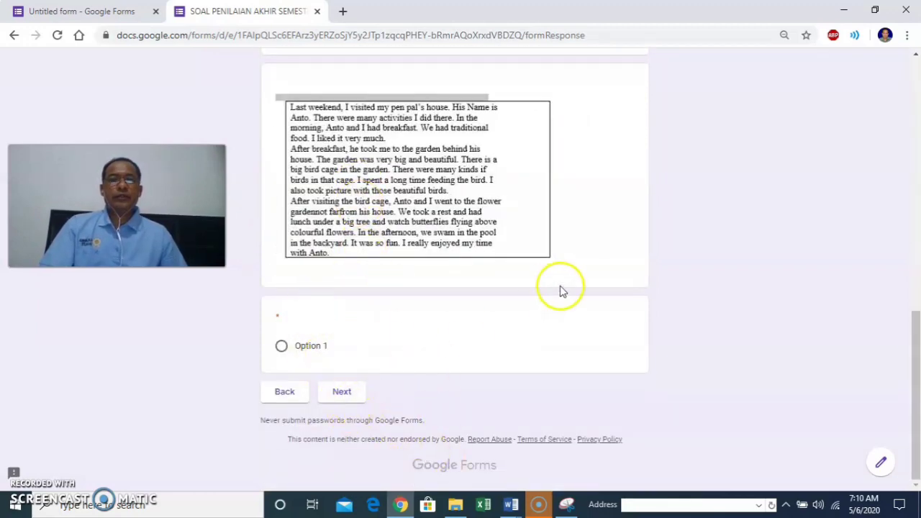
scroll(560, 289, "up", 10)
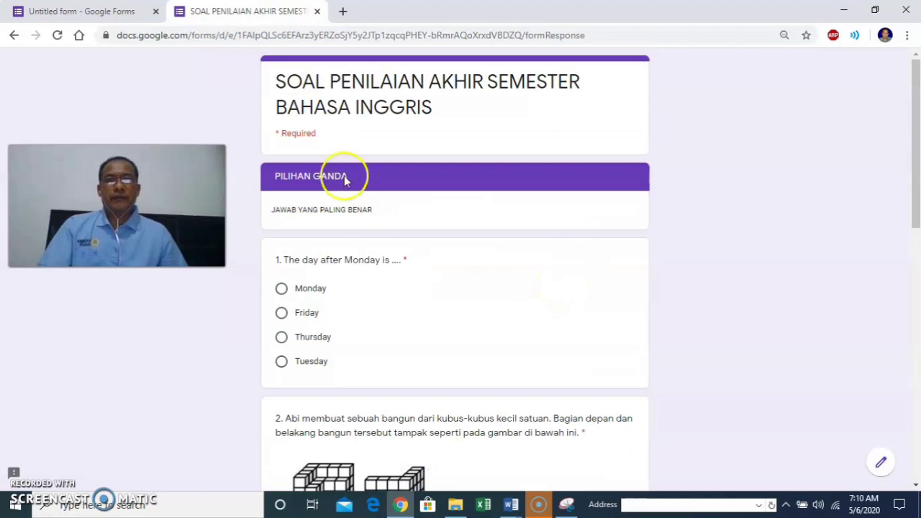
In the editor, copy the form's shortened forms.gle link from the Send dialog.
left_click(96, 13)
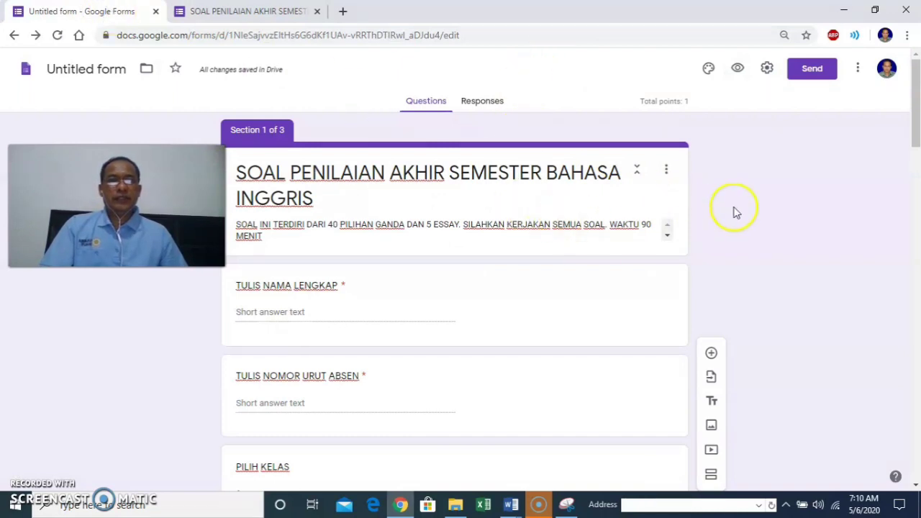
left_click(822, 70)
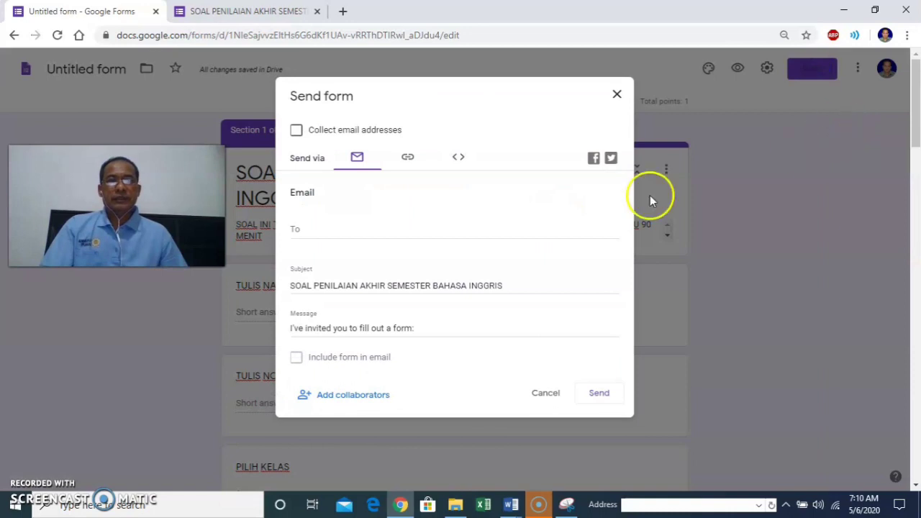
left_click(409, 162)
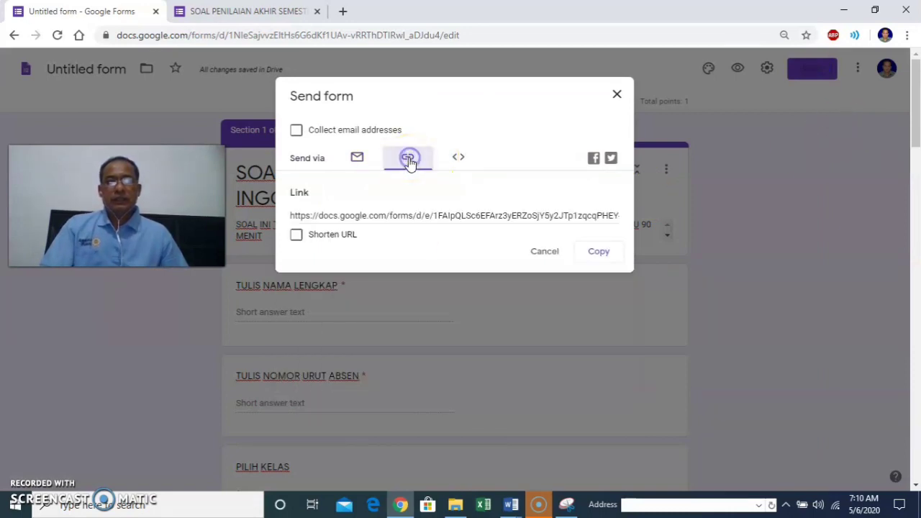
left_click(297, 236)
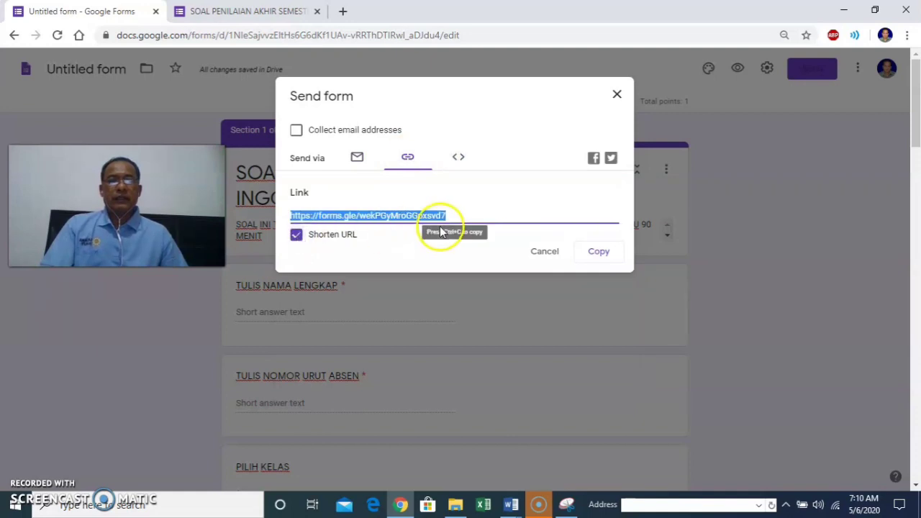
left_click(599, 254)
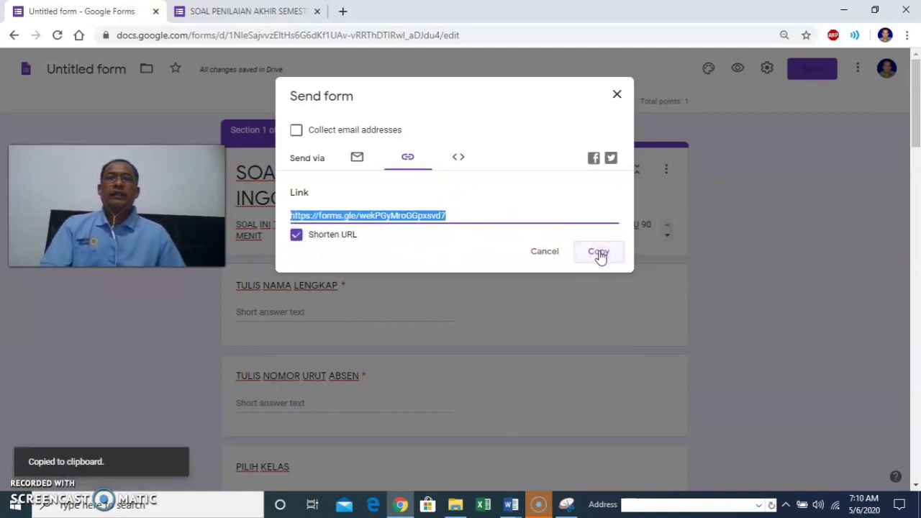